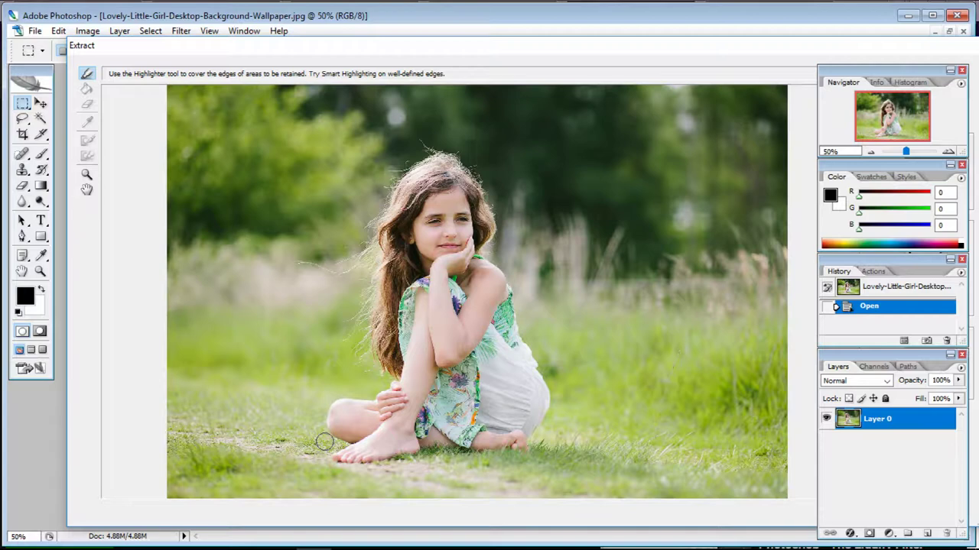
Trace a green Edge Highlighter band from her foot, up and around her hair, down her right side and across the grass.
left_click_drag(324, 442, 322, 426)
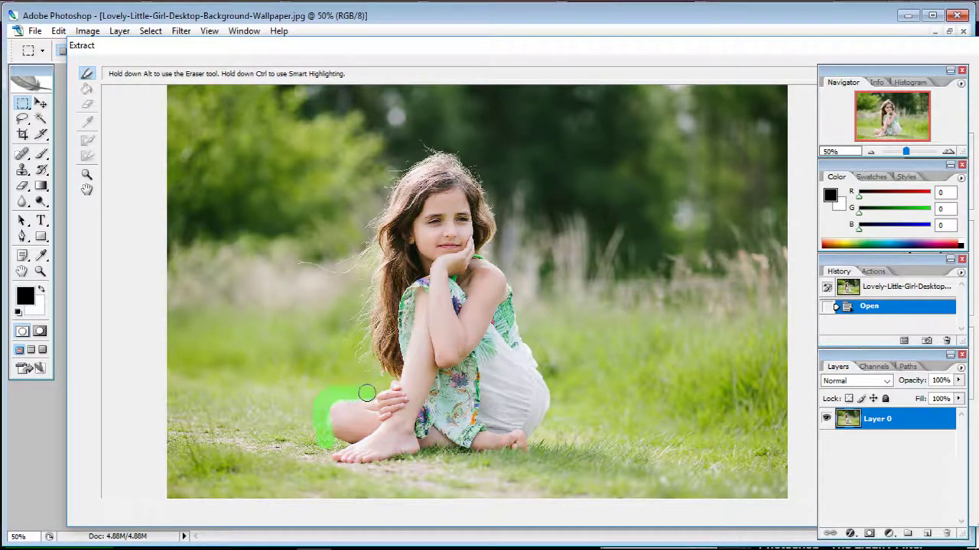
left_click_drag(372, 322, 379, 263)
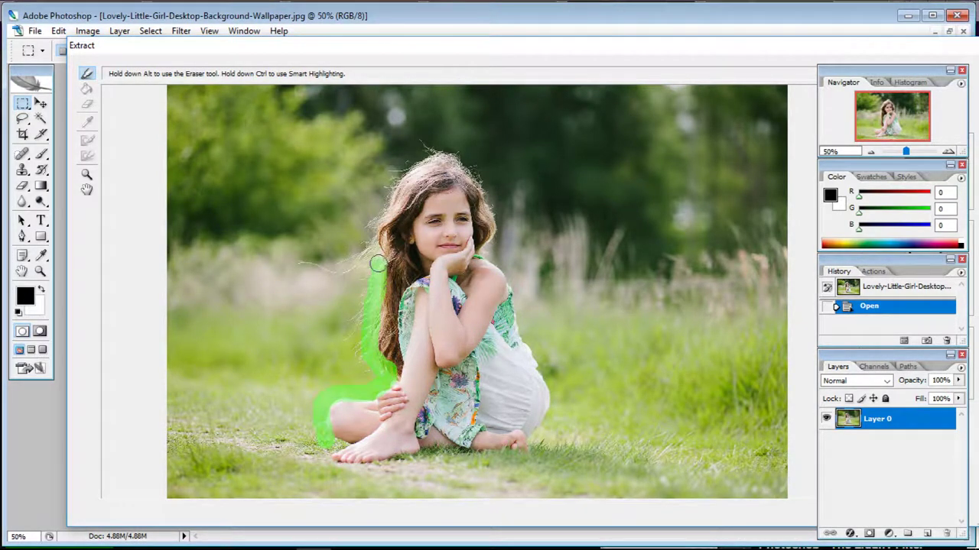
mouse_move(382, 207)
left_mouse_down()
mouse_move(404, 156)
mouse_move(448, 146)
left_mouse_up()
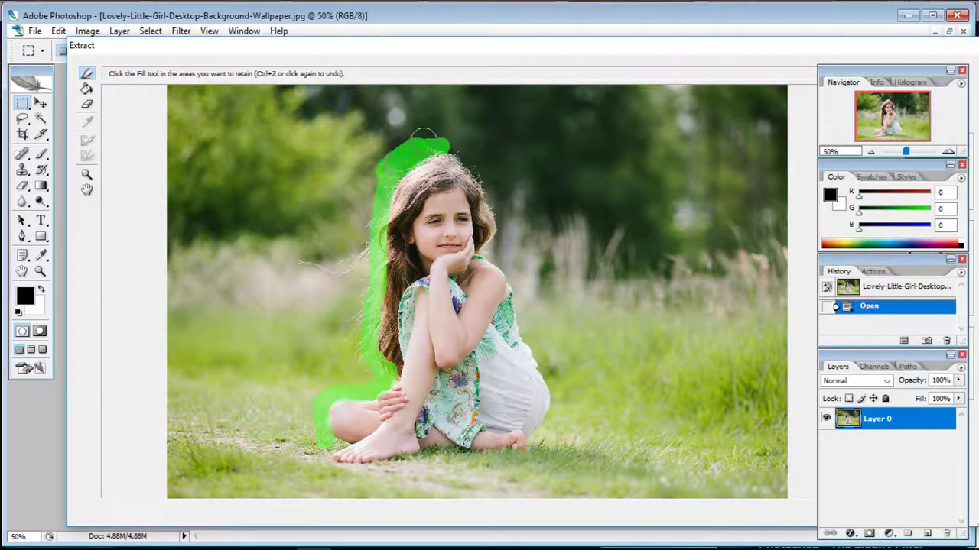
left_click_drag(442, 140, 522, 286)
left_click_drag(530, 325, 553, 380)
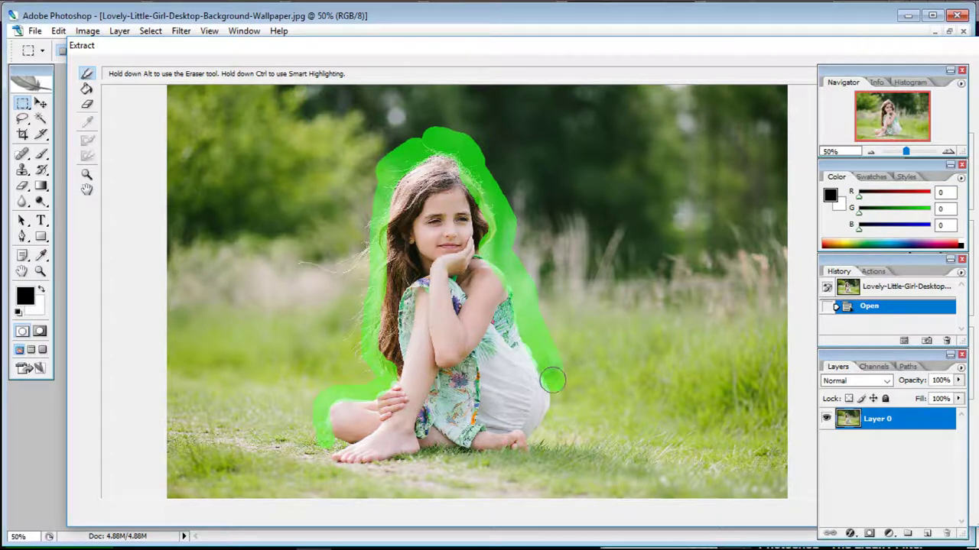
mouse_move(551, 426)
left_mouse_down()
mouse_move(529, 459)
mouse_move(346, 475)
left_mouse_up()
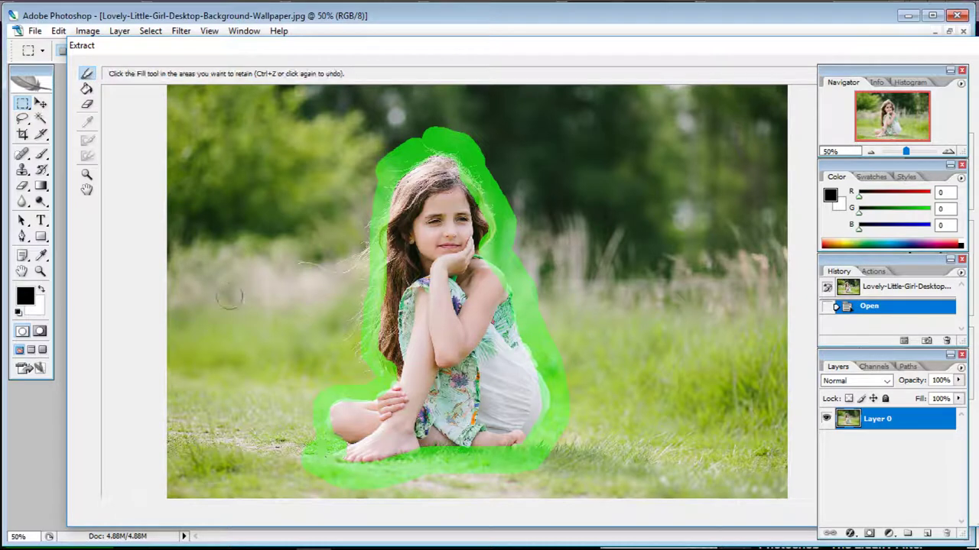
left_click(87, 88)
Fill the outlined girl blue as the area to keep and apply the Extract filter.
left_click(459, 344)
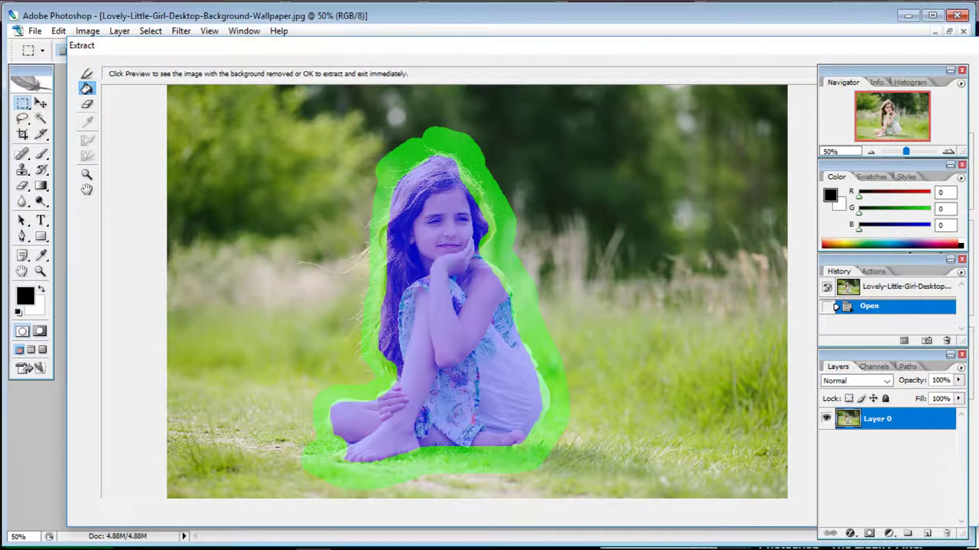
left_click_drag(631, 51, 500, 14)
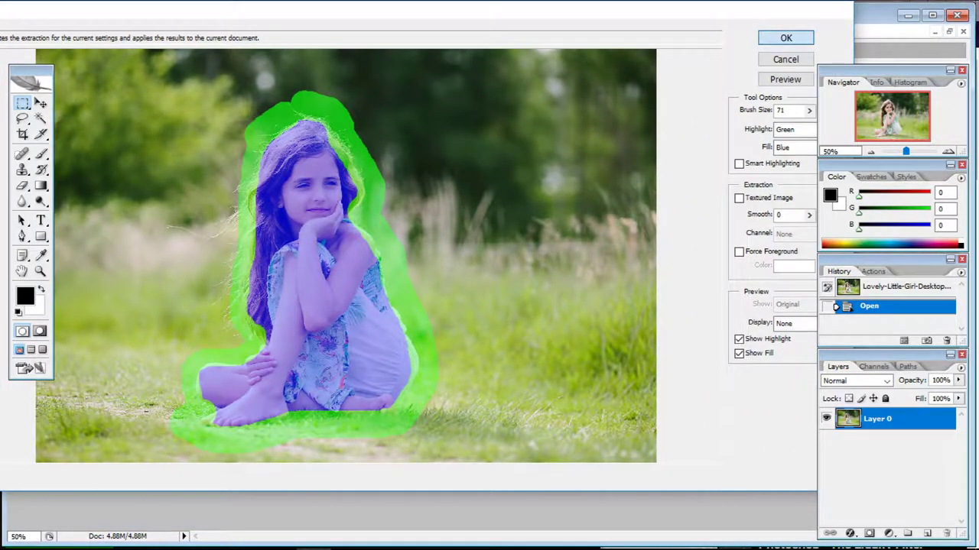
left_click(786, 38)
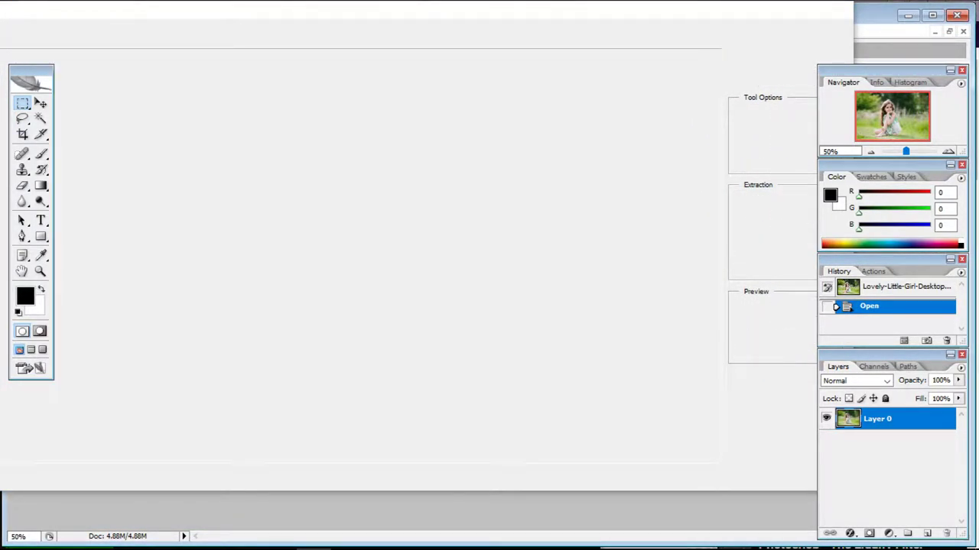
key("ctrl+plus")
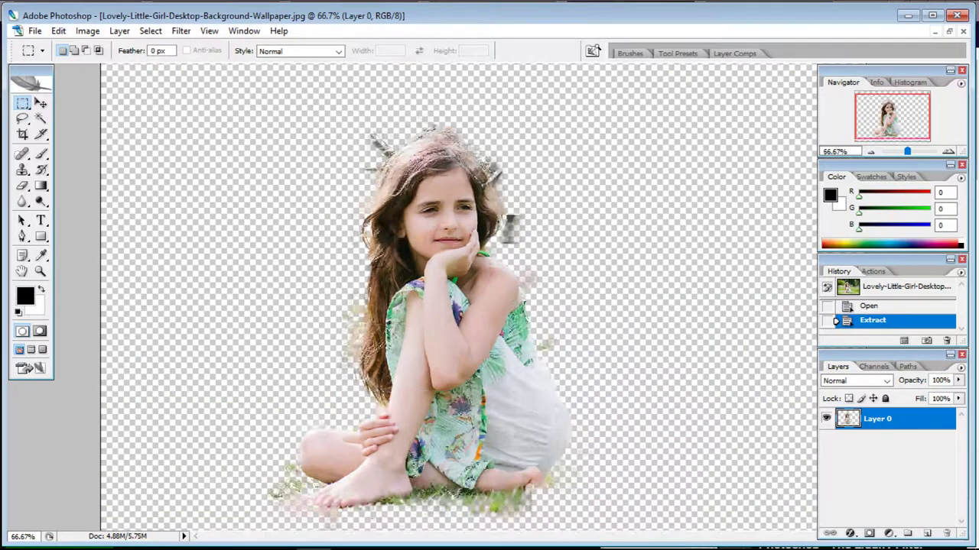
key("ctrl+plus")
key("ctrl+plus")
key("ctrl+plus")
key("ctrl+plus")
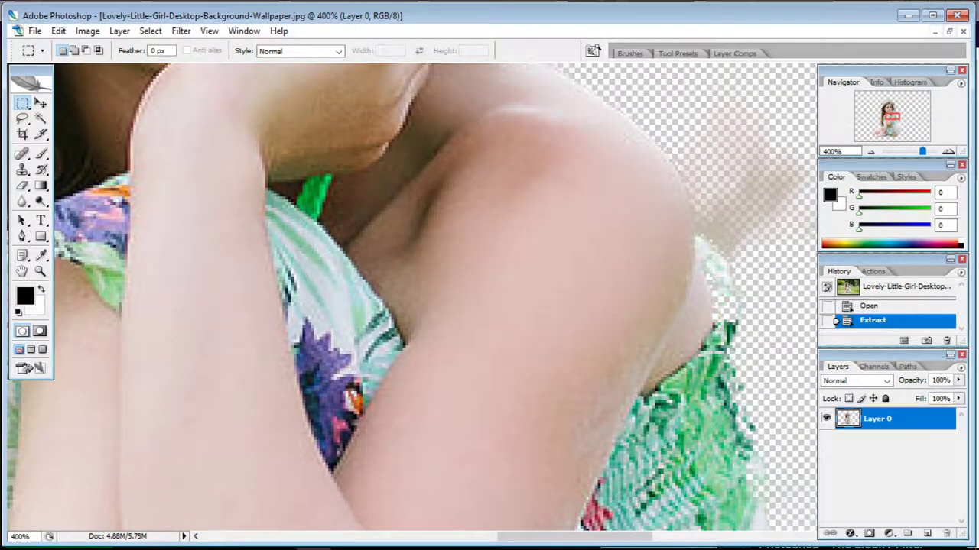
left_click(41, 102)
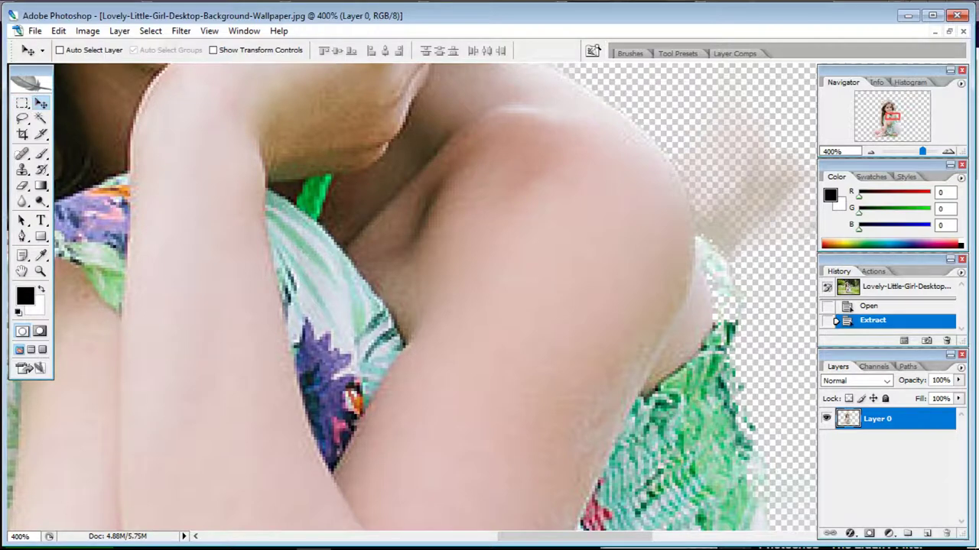
key("ctrl+minus")
key("ctrl+minus")
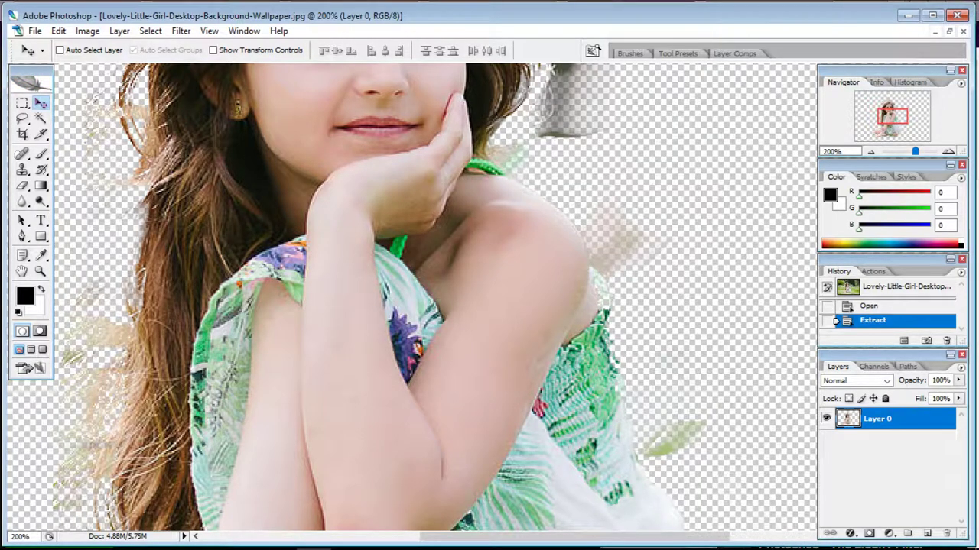
scroll(412, 298, "down", 2)
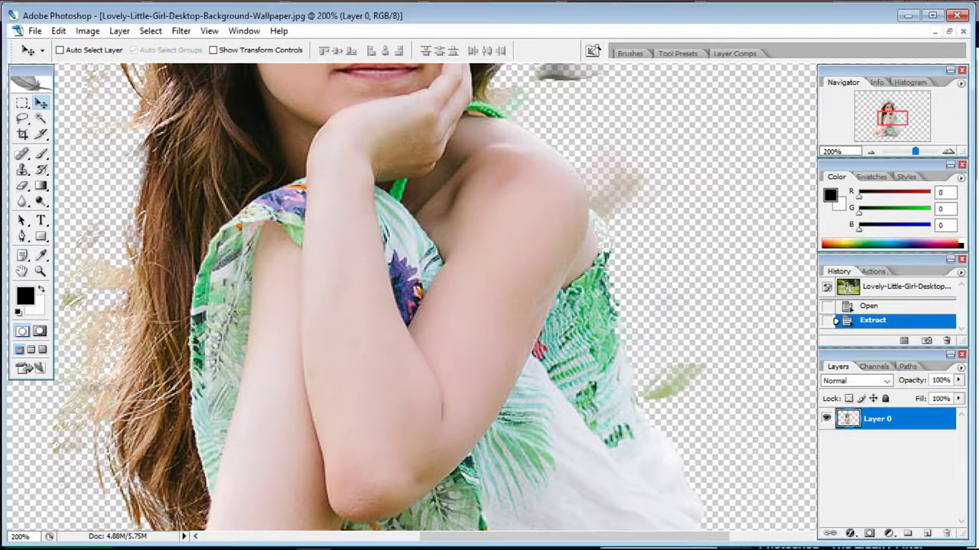
scroll(411, 298, "down", 2)
scroll(412, 299, "down", 2)
scroll(412, 298, "down", 2)
scroll(412, 298, "down", 2)
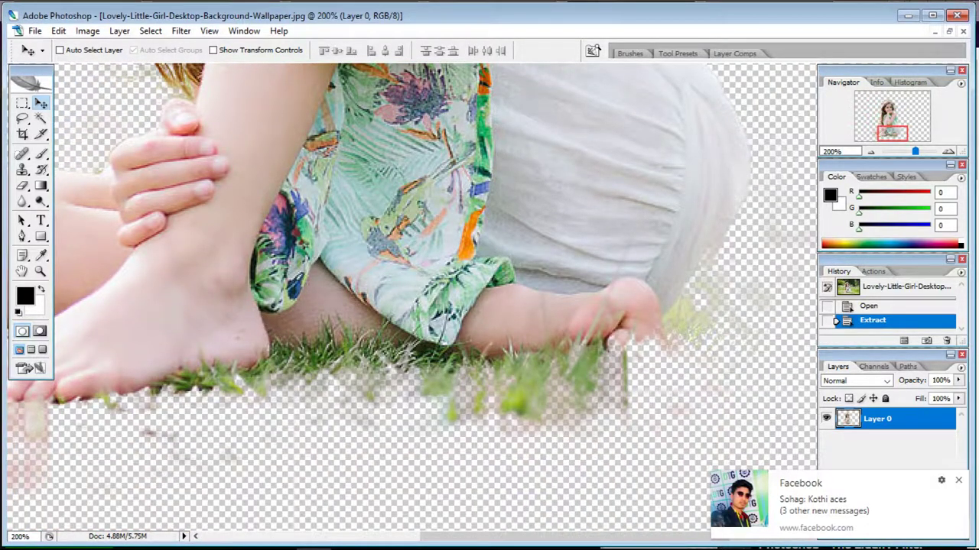
key("ctrl+plus")
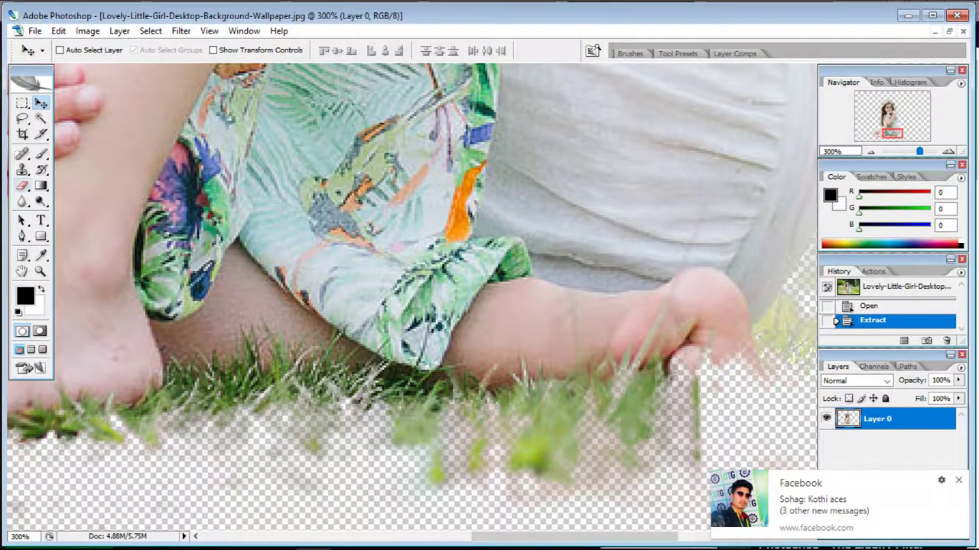
Choose the History Brush and paint grass blades back in near her feet.
left_click(22, 186)
left_click(22, 170)
left_click(42, 153)
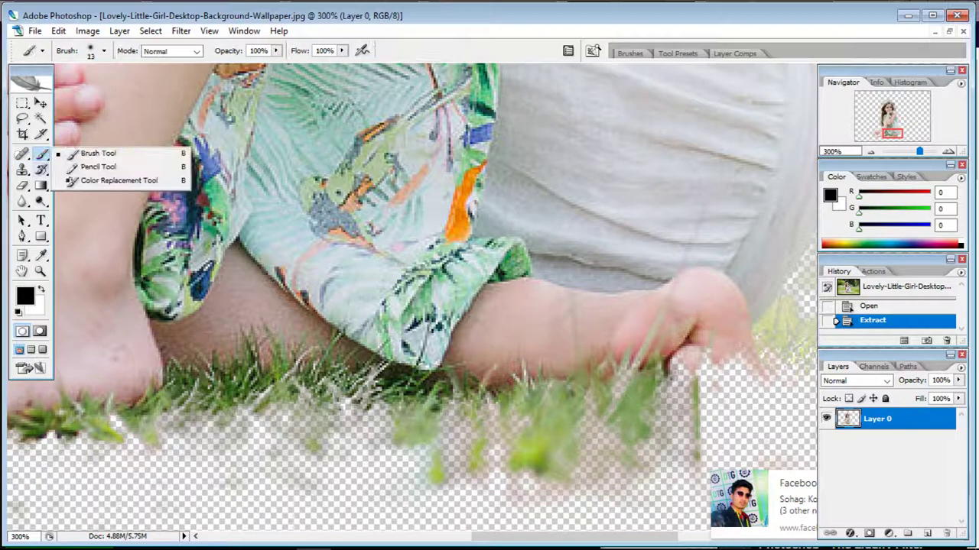
left_click(42, 170)
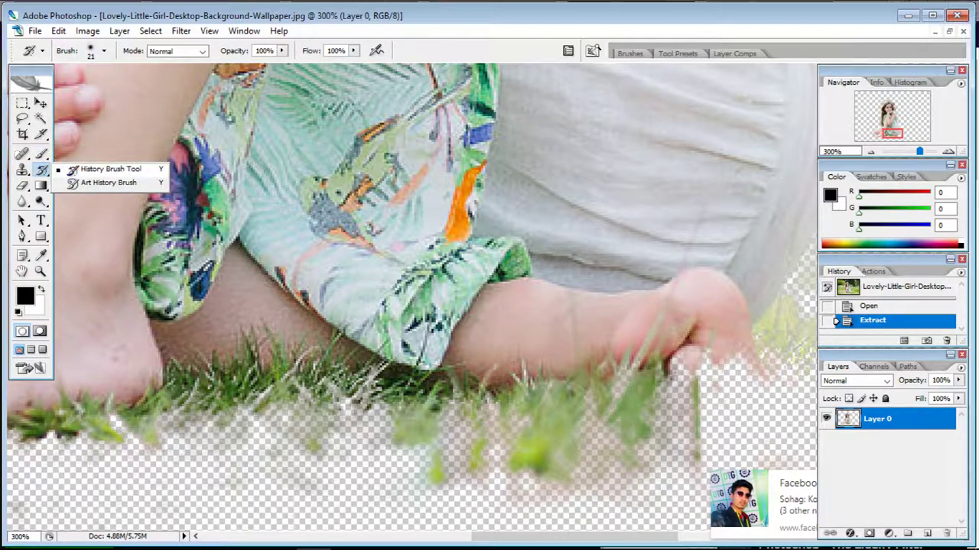
left_click(107, 169)
mouse_move(639, 333)
left_mouse_down()
mouse_move(678, 365)
mouse_move(754, 343)
mouse_move(683, 360)
mouse_move(731, 368)
mouse_move(688, 371)
mouse_move(731, 372)
mouse_move(754, 329)
left_mouse_up()
Restore the faded toes to full colour with the History Brush.
scroll(413, 302, "left", 4)
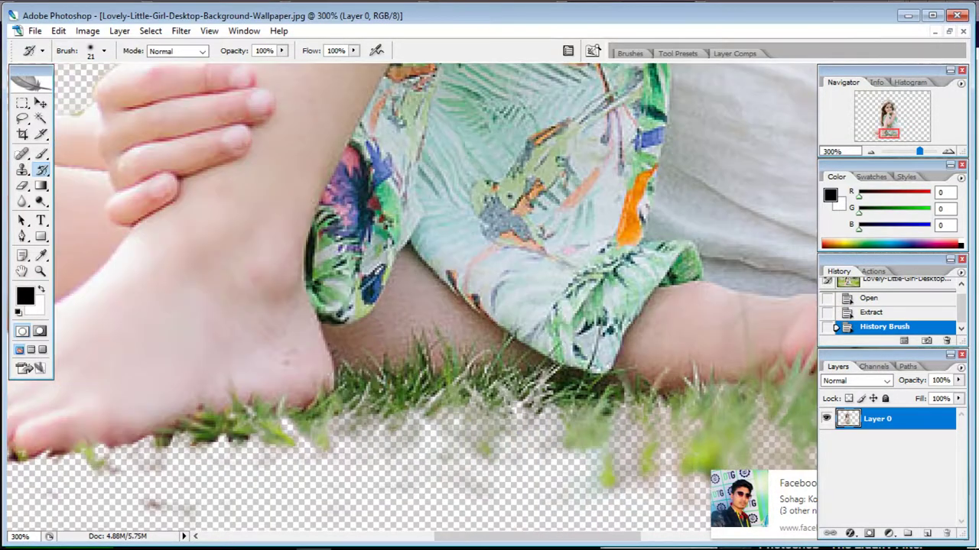
scroll(413, 302, "left", 4)
scroll(413, 302, "left", 4)
mouse_move(281, 371)
left_mouse_down()
mouse_move(221, 361)
mouse_move(201, 372)
mouse_move(359, 376)
left_mouse_up()
left_click(443, 365)
Move up to her head and paint hair back along its left edge.
scroll(255, 367, "up", 5)
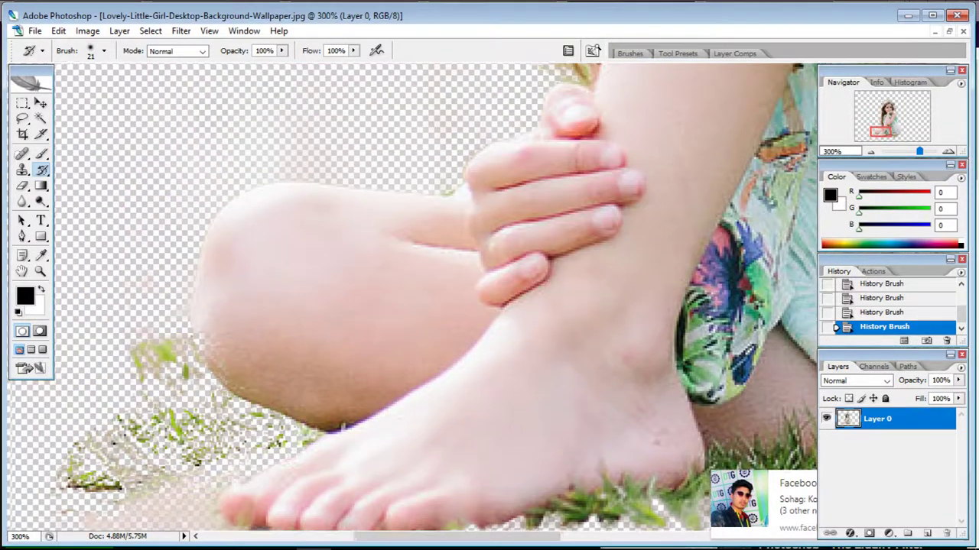
scroll(255, 367, "up", 1)
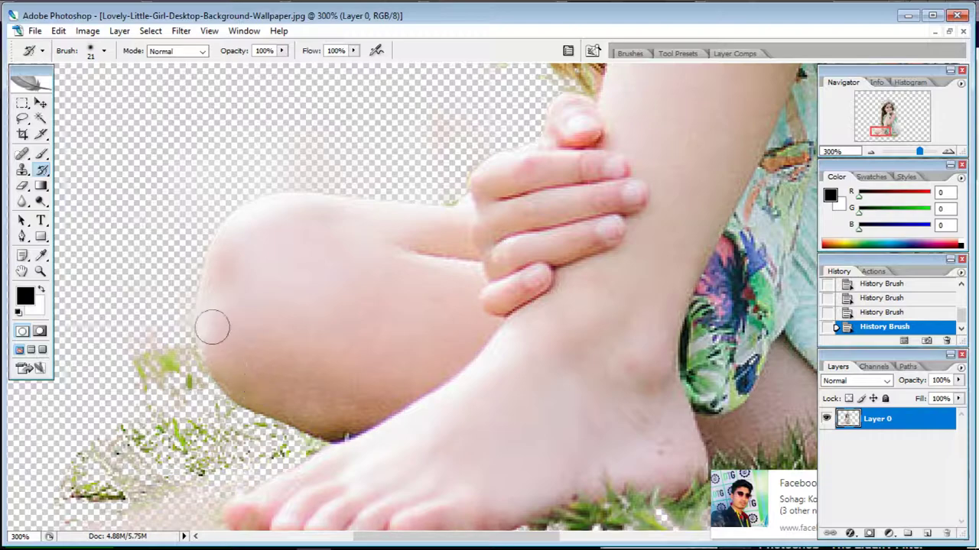
scroll(254, 382, "right", 3)
scroll(255, 383, "down", 1)
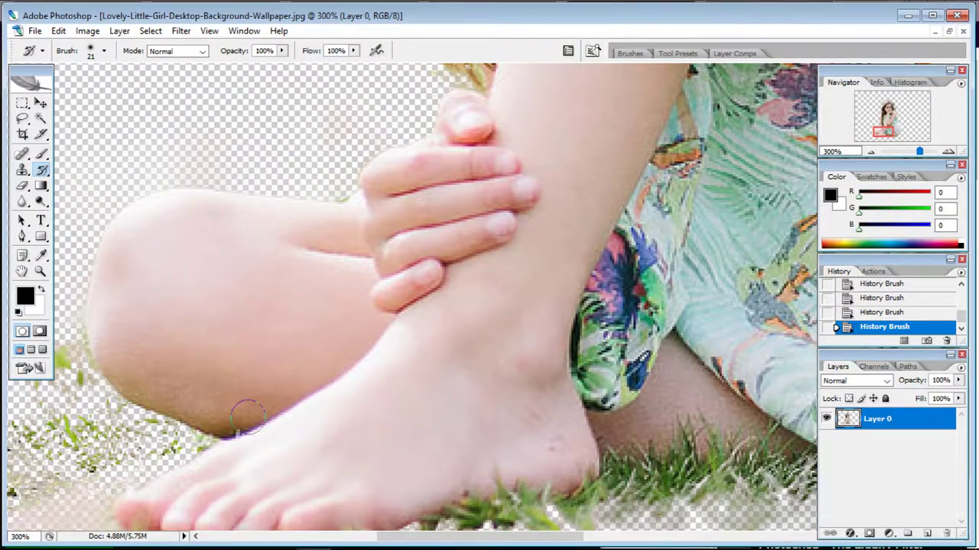
scroll(412, 297, "up", 3)
scroll(411, 297, "up", 3)
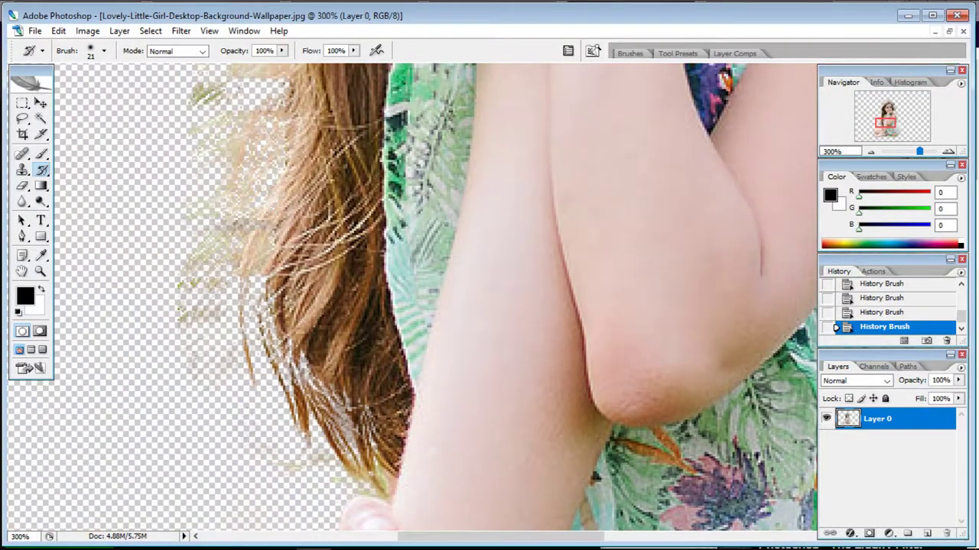
scroll(412, 297, "up", 3)
scroll(412, 297, "up", 3)
scroll(411, 297, "up", 5)
scroll(412, 298, "right", 2)
scroll(411, 298, "up", 3)
scroll(412, 297, "right", 2)
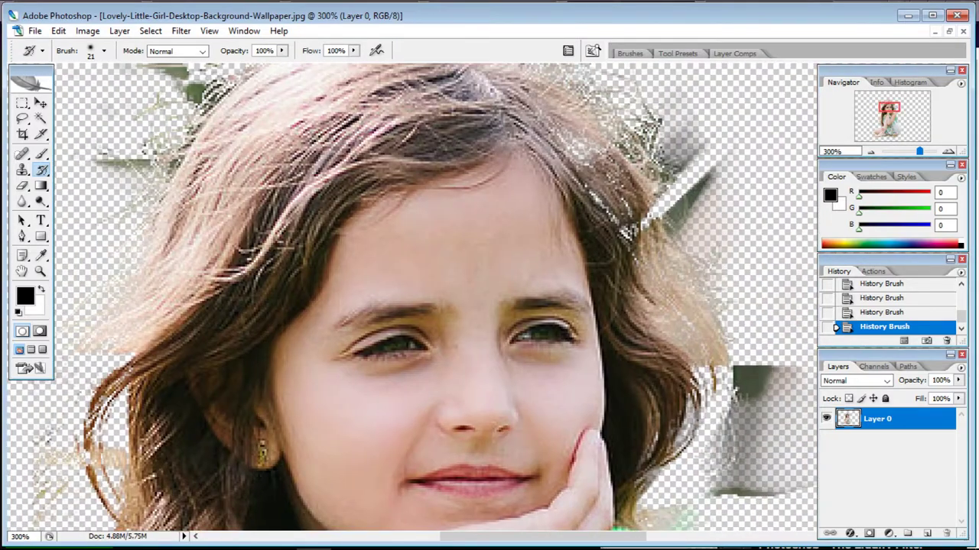
scroll(411, 297, "up", 2)
scroll(412, 297, "right", 2)
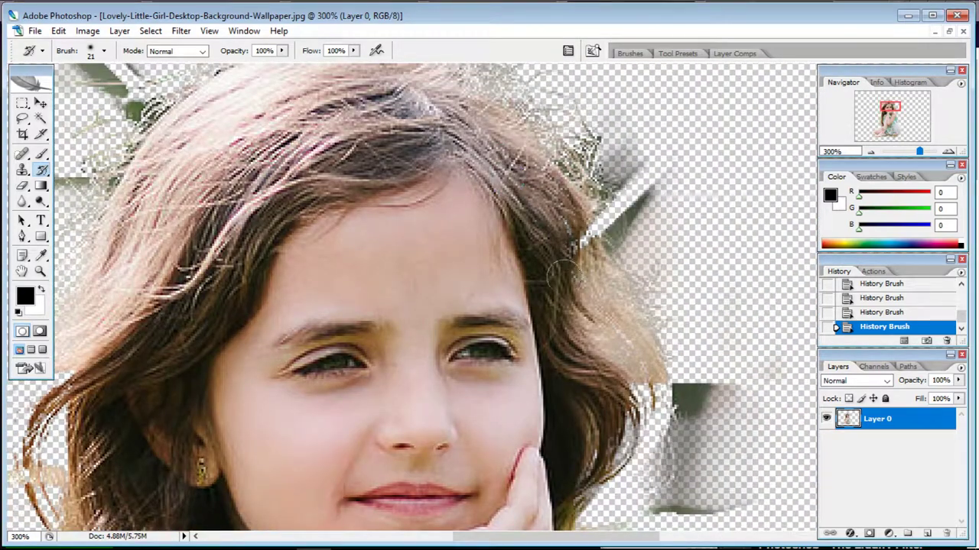
scroll(569, 361, "down", 3)
scroll(581, 291, "right", 1)
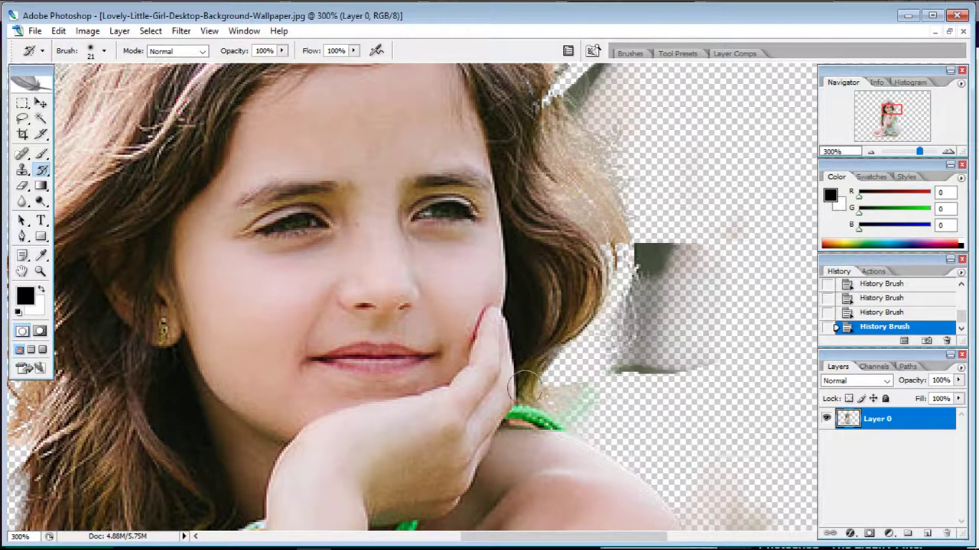
scroll(523, 374, "down", 5)
scroll(523, 375, "right", 4)
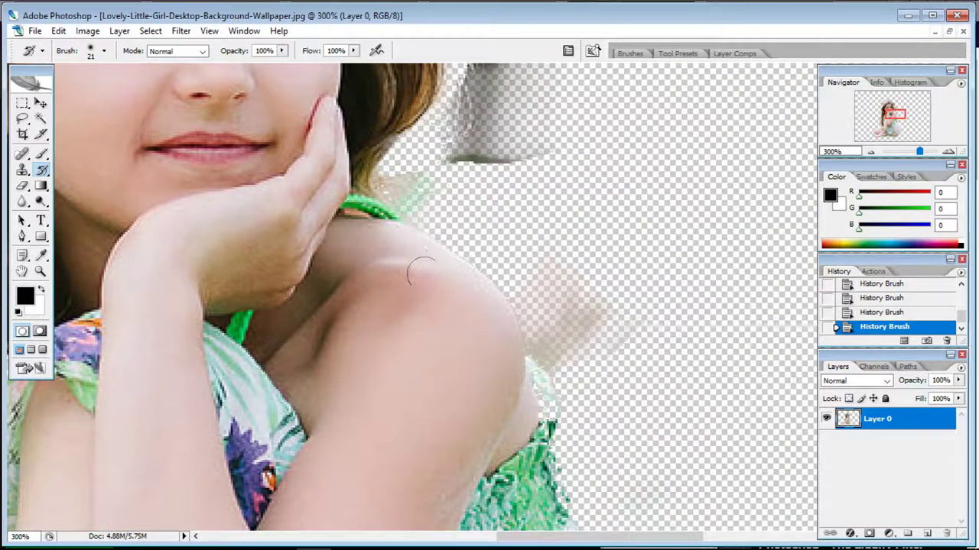
scroll(497, 388, "up", 2)
scroll(497, 387, "up", 4)
scroll(497, 387, "left", 4)
scroll(497, 388, "up", 2)
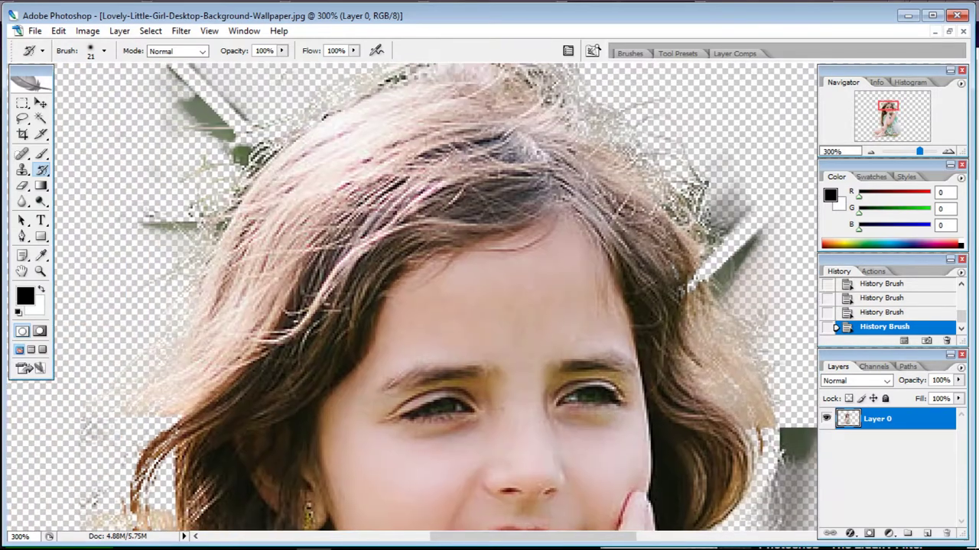
scroll(523, 208, "up", 2)
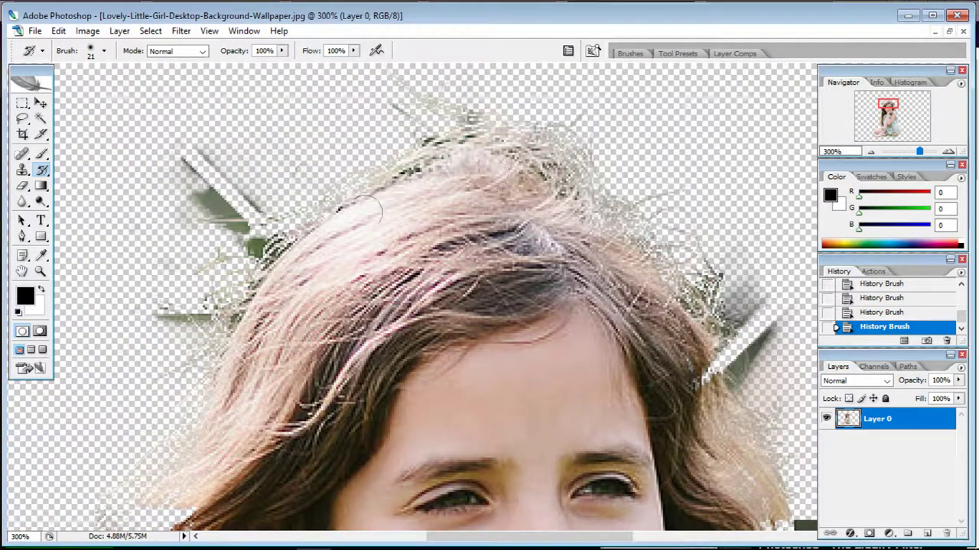
scroll(366, 208, "down", 4)
scroll(365, 208, "left", 2)
scroll(278, 342, "down", 3)
scroll(277, 342, "right", 1)
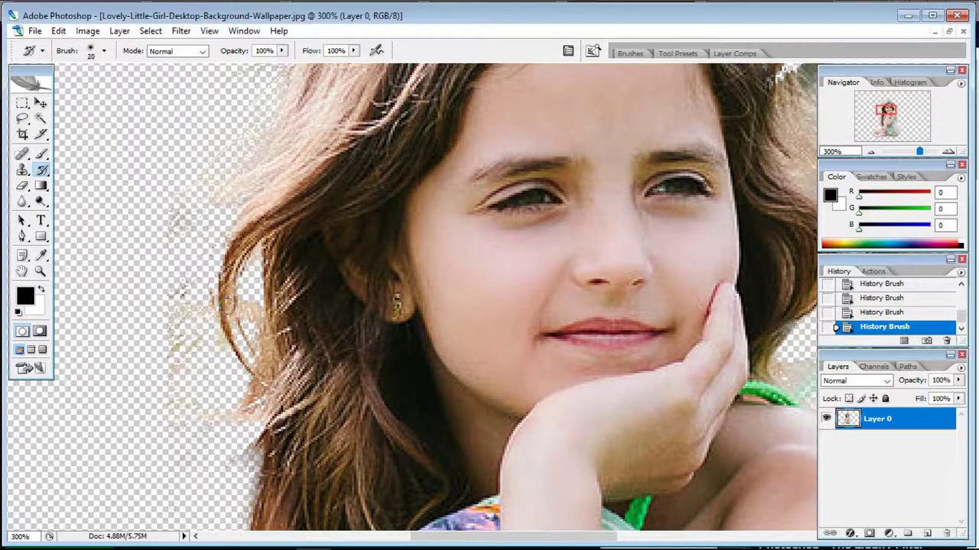
scroll(258, 363, "down", 4)
scroll(258, 363, "right", 1)
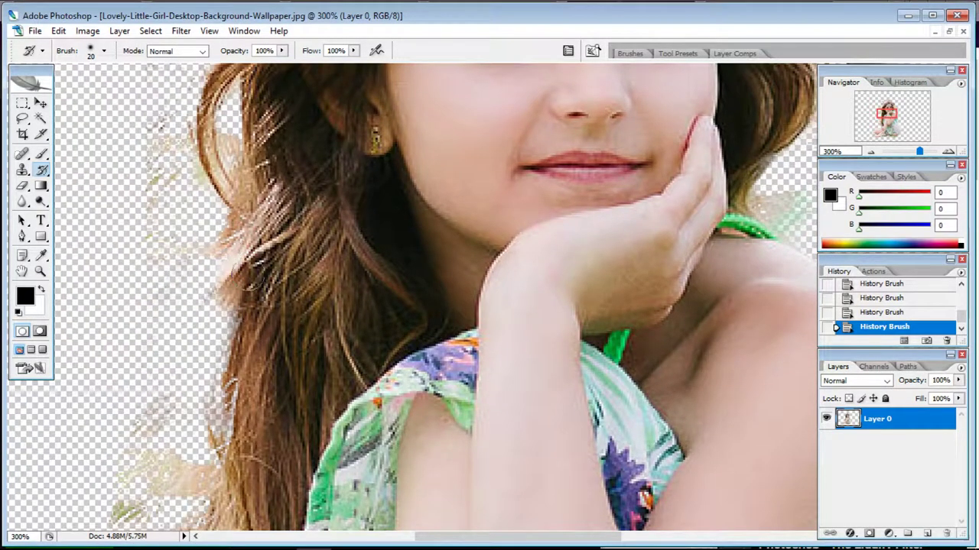
left_click_drag(233, 238, 216, 349)
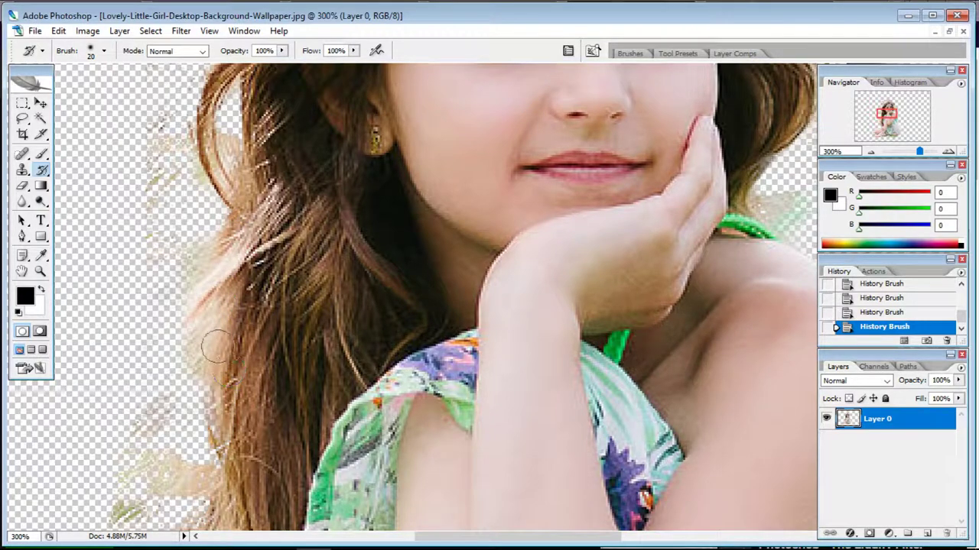
Restore the darker hair strands lower along the edge, then zoom out to the whole girl.
scroll(217, 349, "down", 5)
scroll(216, 348, "left", 1)
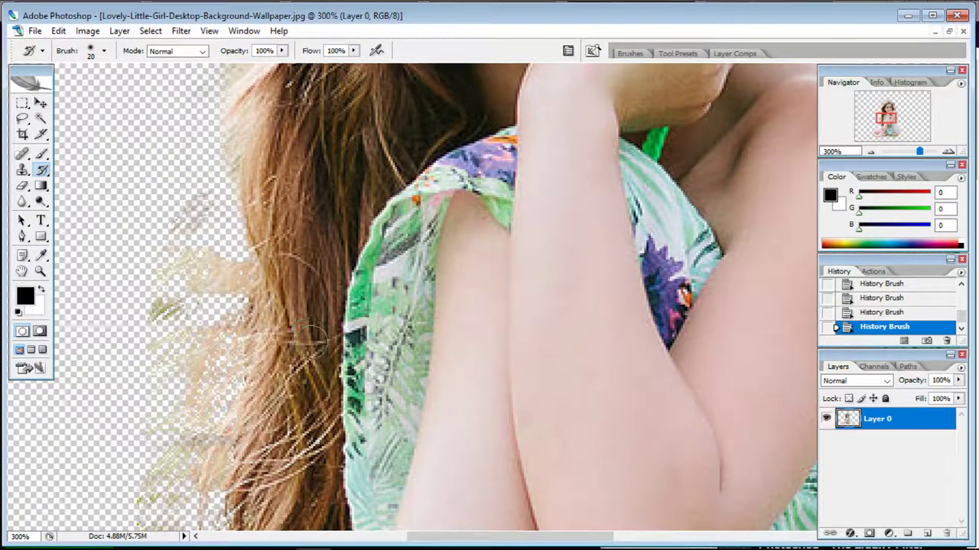
scroll(260, 390, "down", 6)
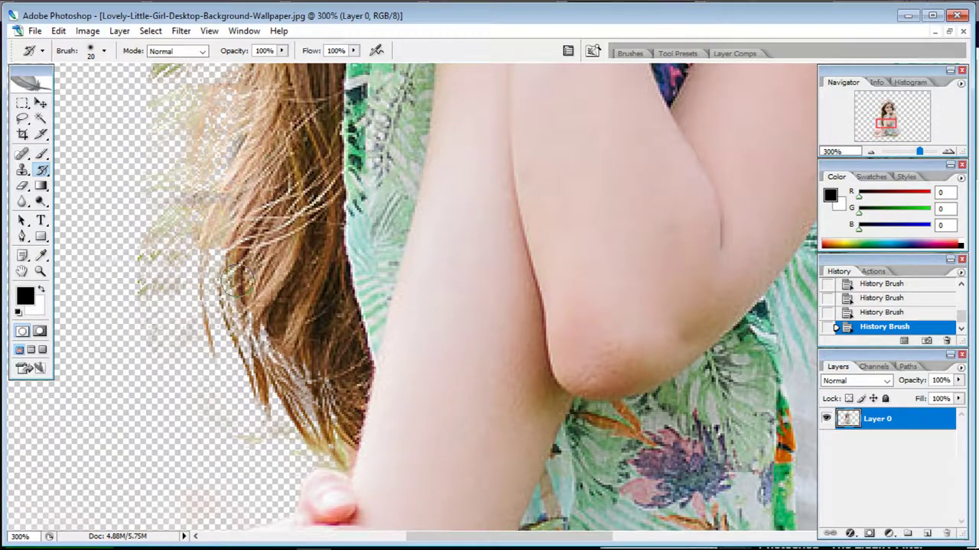
left_click_drag(237, 305, 325, 384)
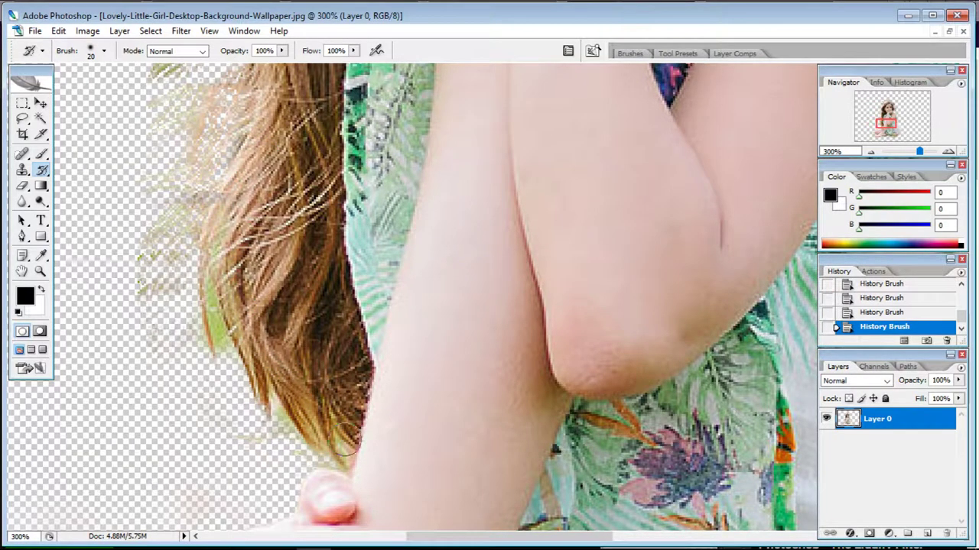
left_click_drag(348, 442, 264, 302)
key("ctrl+minus")
key("ctrl+minus")
key("ctrl+minus")
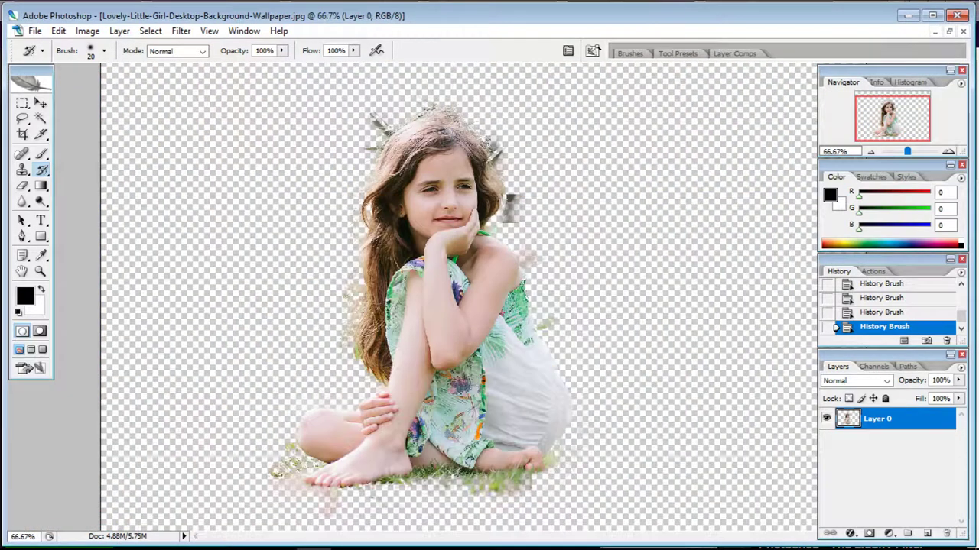
Erase the grey blob beside her shoulder and nearby smudges with the Eraser at size 50.
key("e")
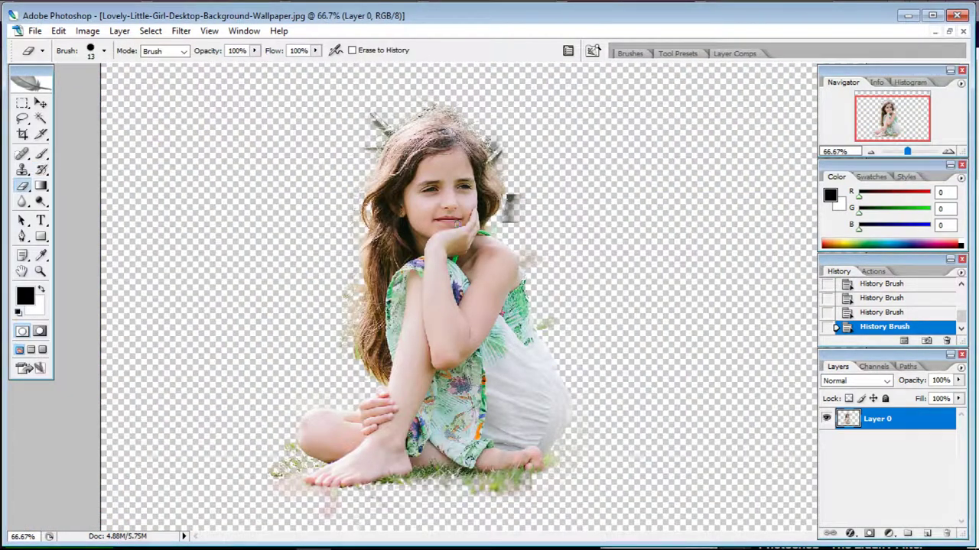
scroll(459, 298, "up", 2)
scroll(527, 245, "up", 1)
scroll(528, 245, "up", 3)
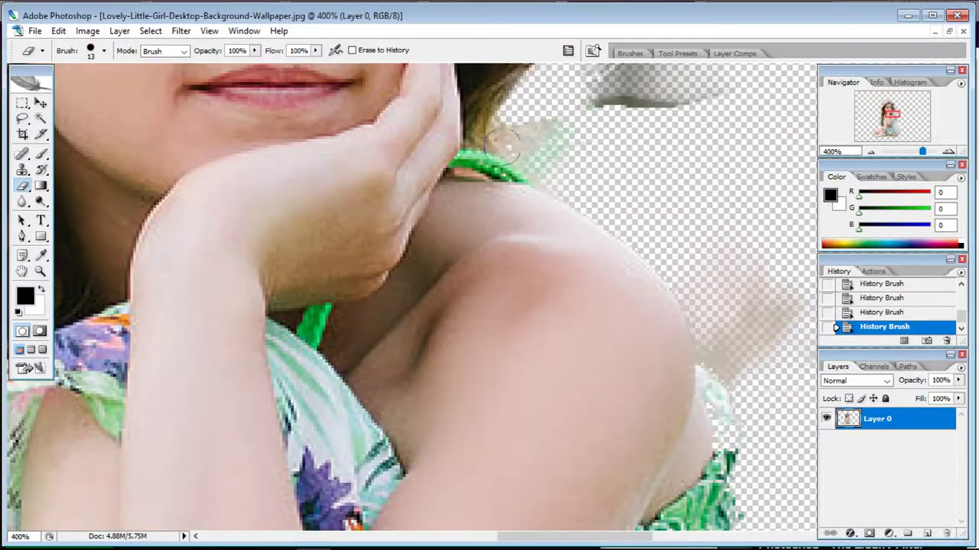
scroll(528, 245, "up", 3)
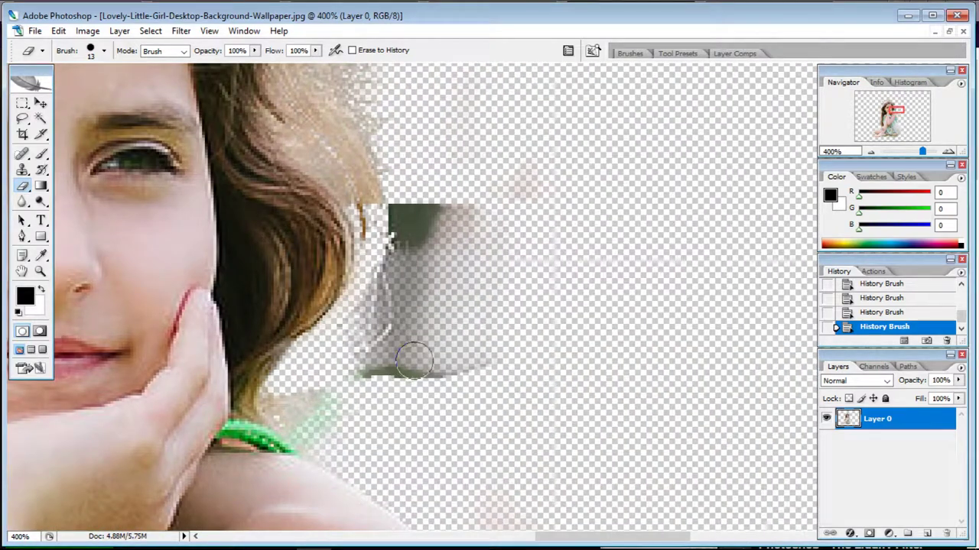
left_click_drag(409, 360, 428, 305)
key("bracketright")
key("bracketright")
key("bracketright")
mouse_move(436, 240)
left_mouse_down()
mouse_move(437, 332)
mouse_move(436, 273)
left_mouse_up()
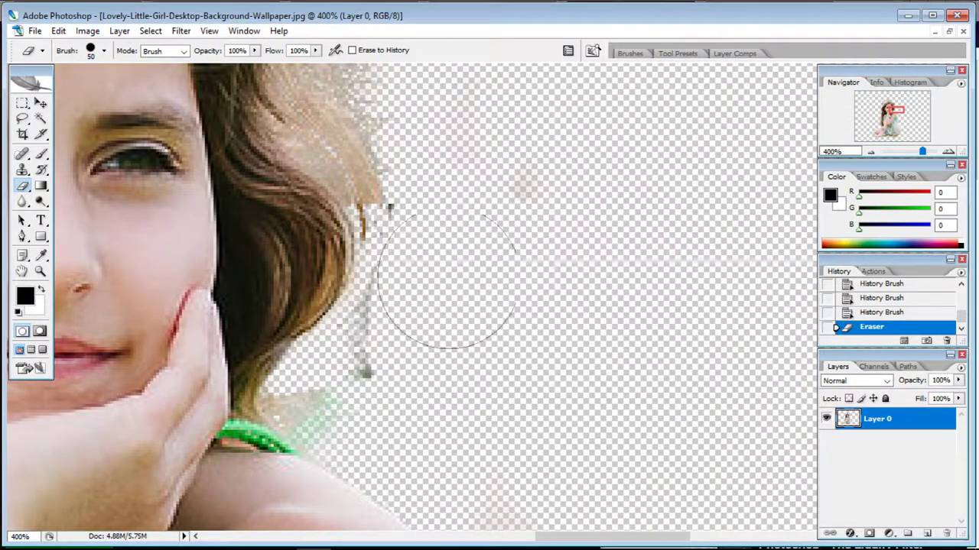
mouse_move(448, 229)
left_mouse_down()
mouse_move(383, 383)
mouse_move(290, 409)
left_mouse_up()
With a smaller brush, erase the fringe along the hair top and the grey fringe left of it.
key("bracketleft")
key("bracketleft")
key("bracketleft")
scroll(503, 469, "up", 5)
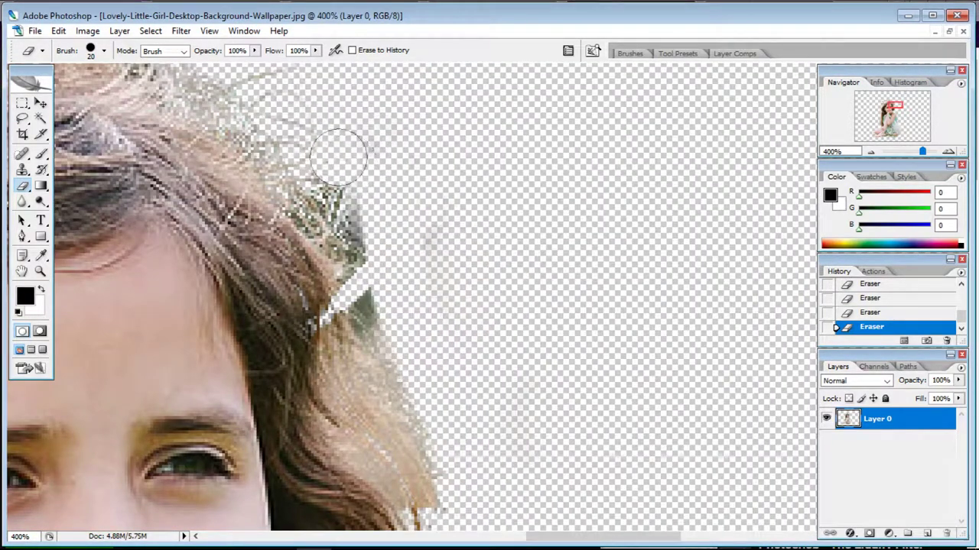
left_click_drag(375, 172, 390, 313)
scroll(390, 314, "up", 1)
scroll(382, 191, "up", 5)
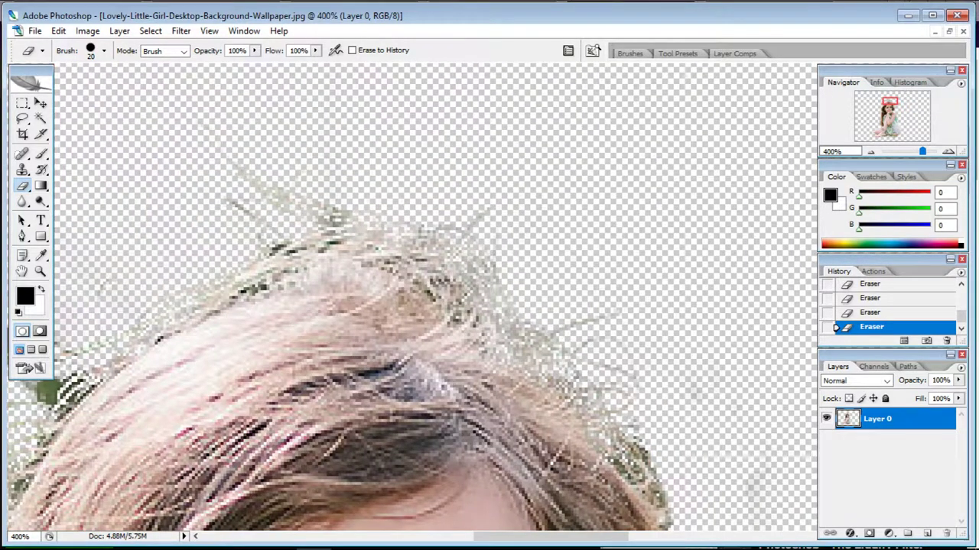
scroll(382, 191, "left", 3)
scroll(478, 187, "left", 5)
scroll(477, 188, "down", 1)
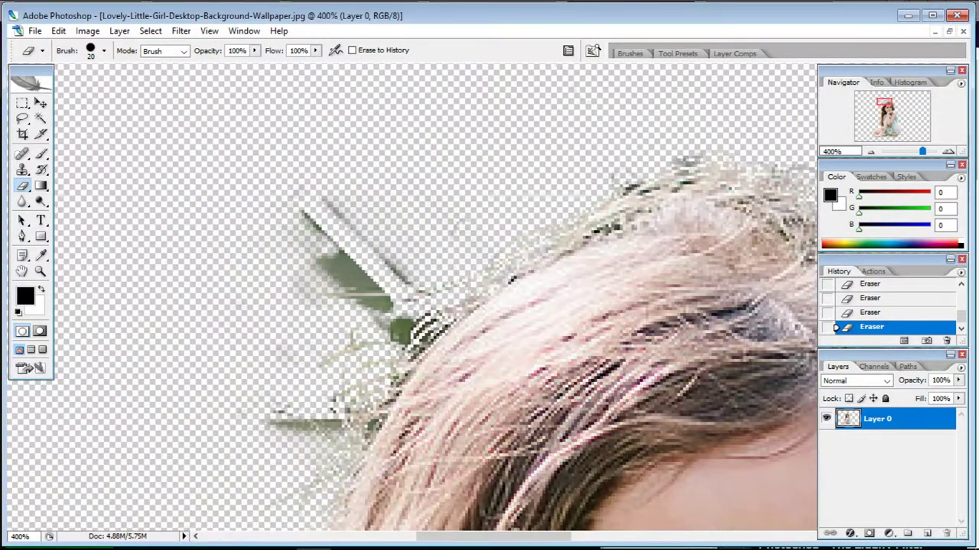
left_click_drag(329, 221, 336, 294)
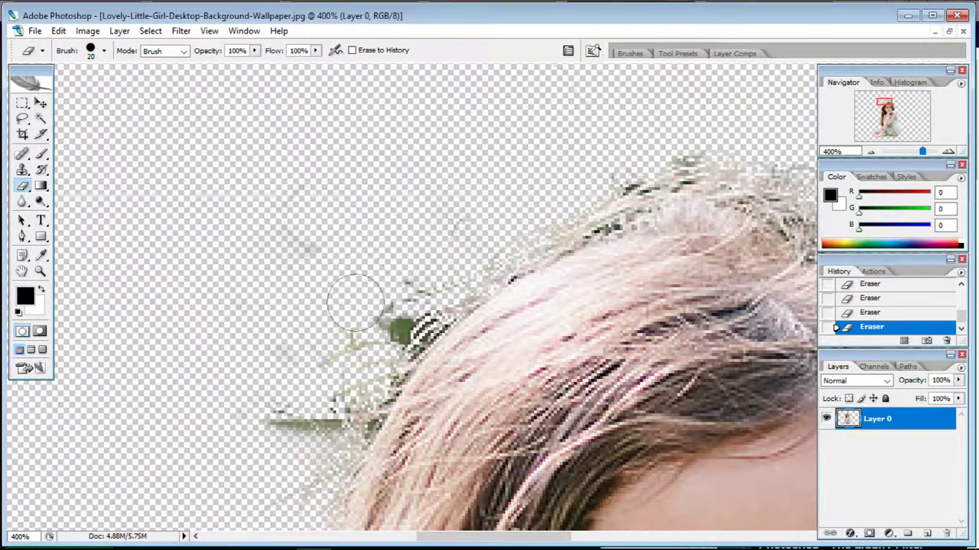
Erase the green blob at the hair edge and faint stray wisps left of the hair.
scroll(336, 294, "down", 5)
scroll(336, 294, "left", 2)
left_click_drag(413, 183, 459, 176)
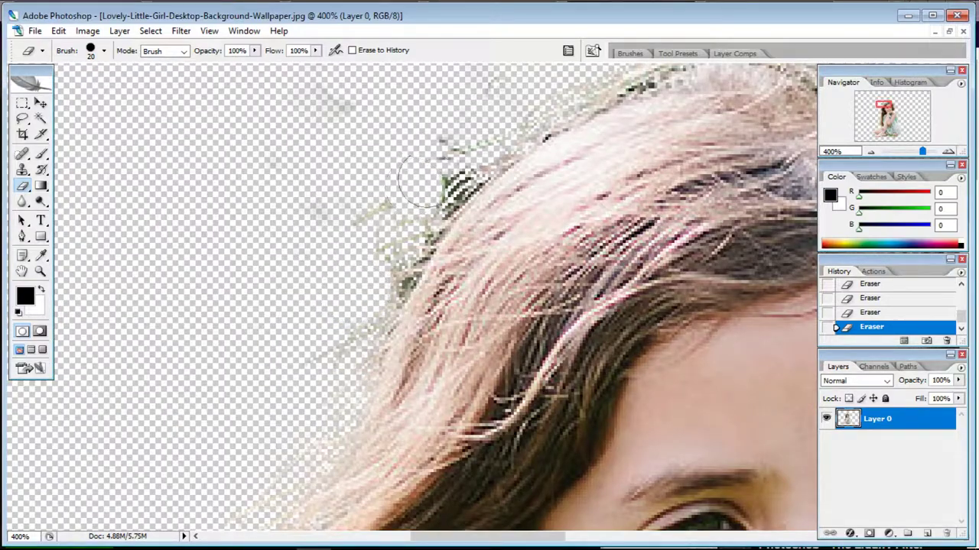
scroll(459, 153, "up", 2)
scroll(324, 115, "right", 1)
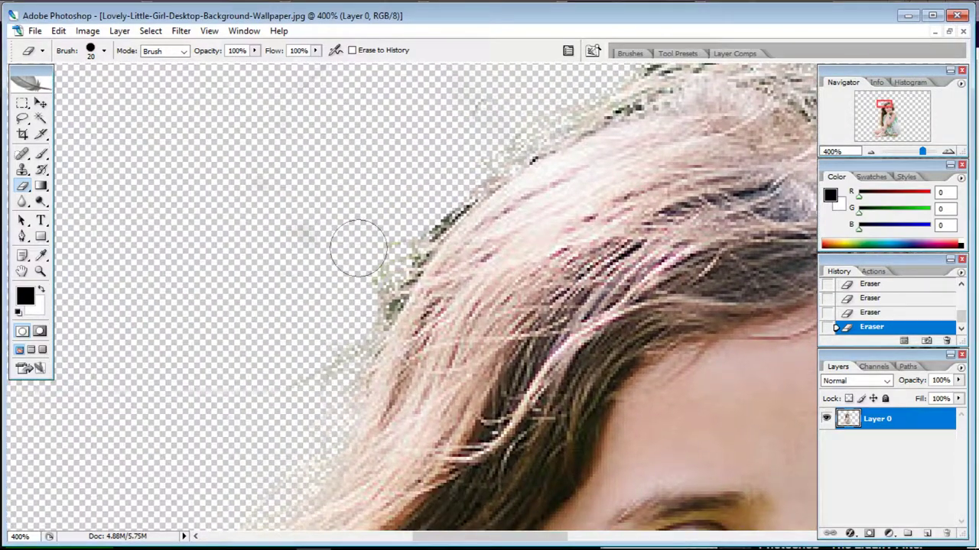
scroll(329, 298, "down", 10)
scroll(360, 182, "left", 1)
scroll(359, 182, "up", 3)
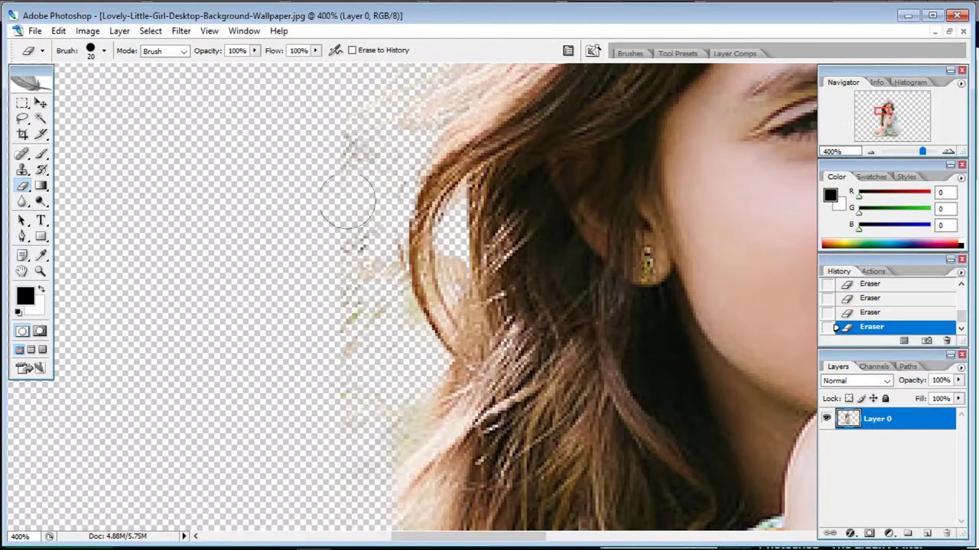
scroll(354, 425, "down", 10)
scroll(354, 424, "down", 3)
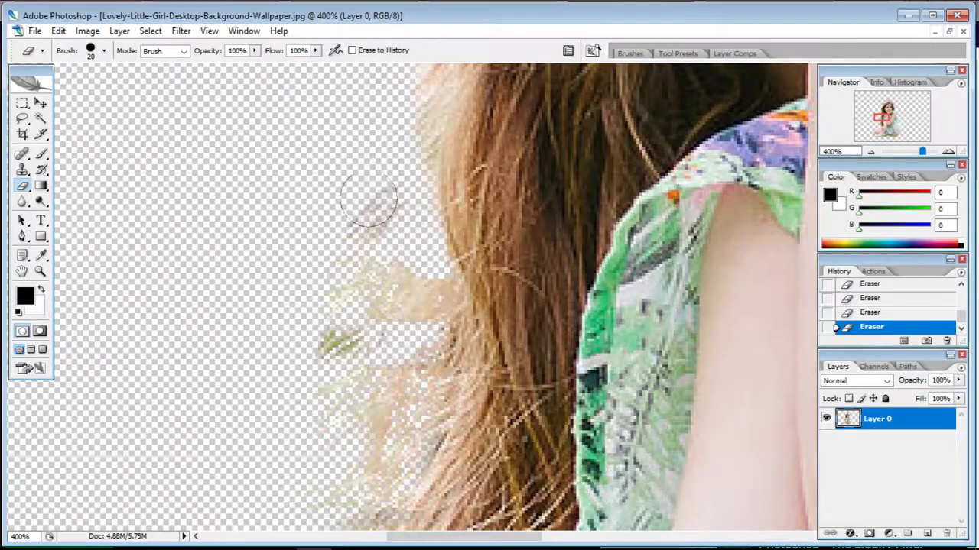
mouse_move(359, 229)
left_mouse_down()
mouse_move(339, 295)
mouse_move(393, 284)
mouse_move(383, 428)
left_mouse_up()
scroll(367, 245, "down", 3)
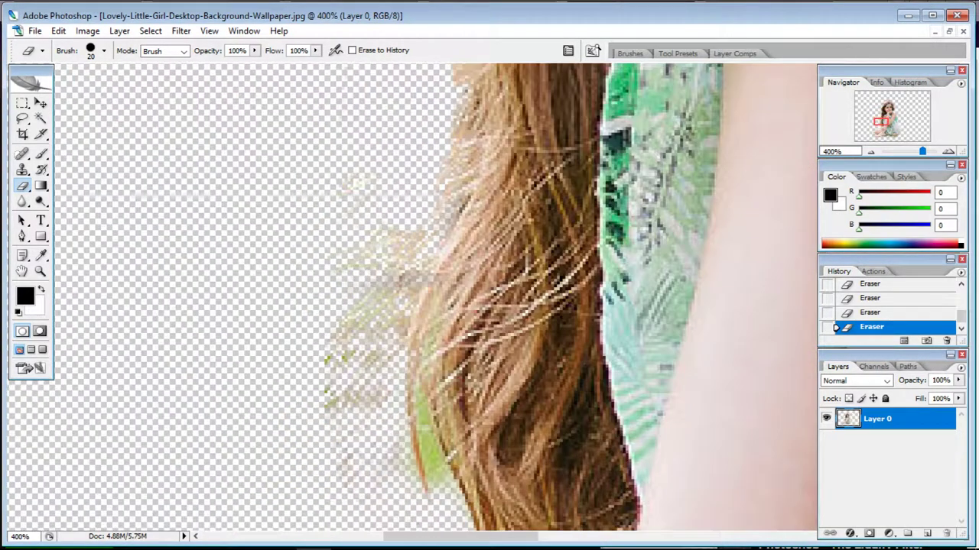
mouse_move(359, 221)
left_mouse_down()
mouse_move(382, 306)
mouse_move(344, 428)
left_mouse_up()
scroll(351, 237, "down", 3)
left_click_drag(351, 237, 373, 251)
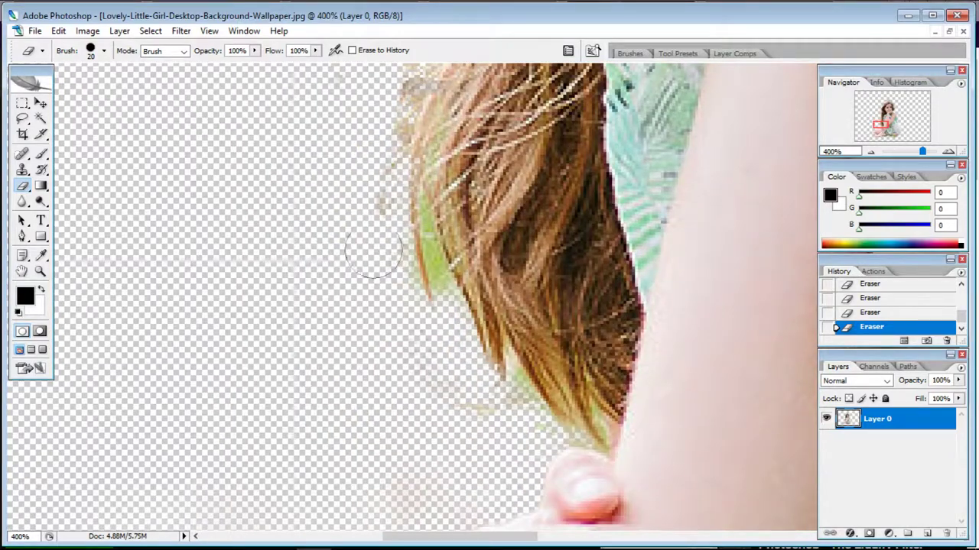
Erase green and brown fringe along the hair edge with a finer brush, then zoom into the lower body.
left_click_drag(442, 377, 388, 324)
key("bracketleft")
key("bracketleft")
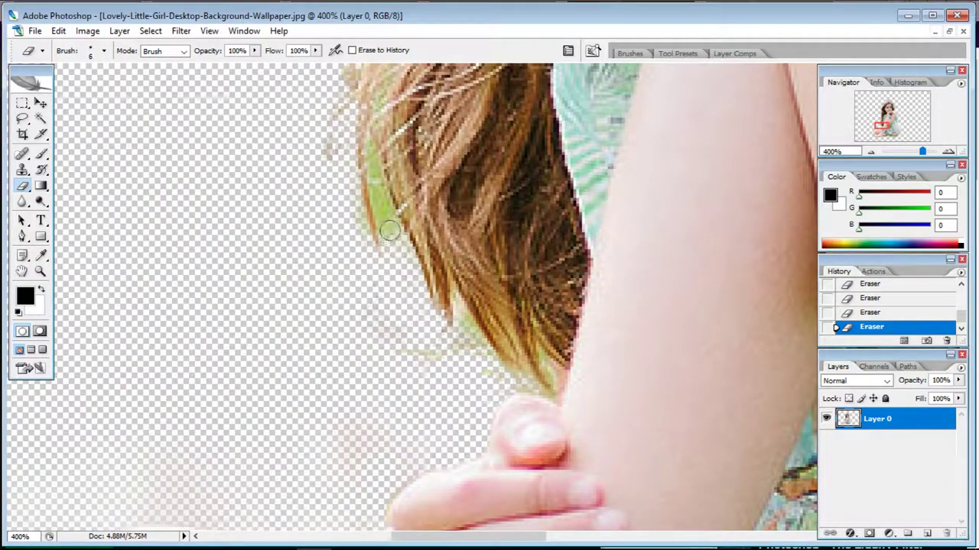
left_click_drag(389, 231, 380, 183)
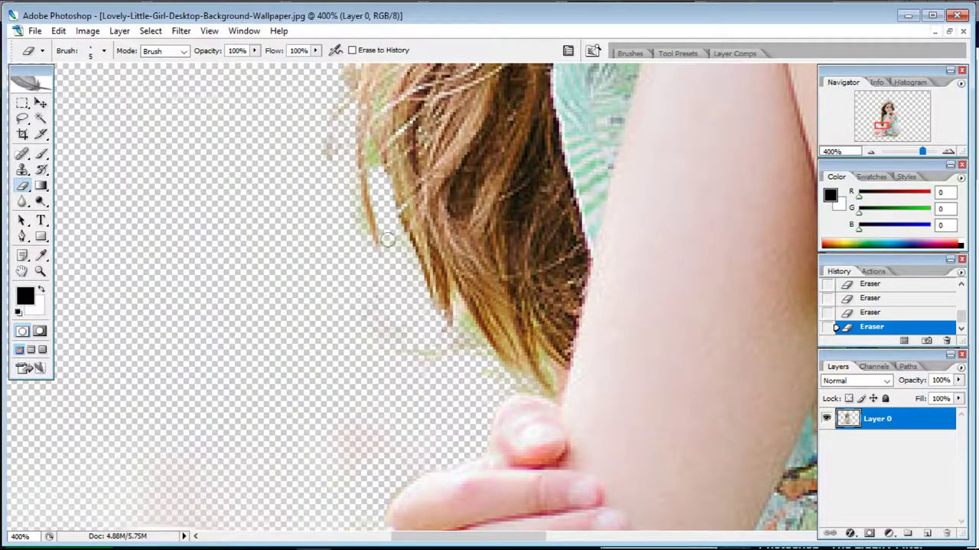
key("ctrl+minus")
key("ctrl+minus")
key("ctrl+minus")
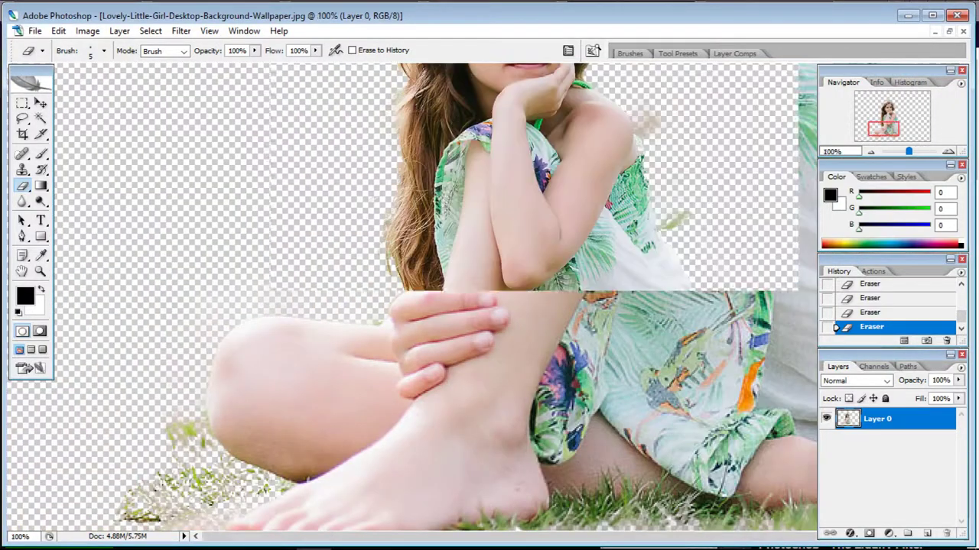
key("ctrl+plus")
key("ctrl+plus")
key("ctrl+plus")
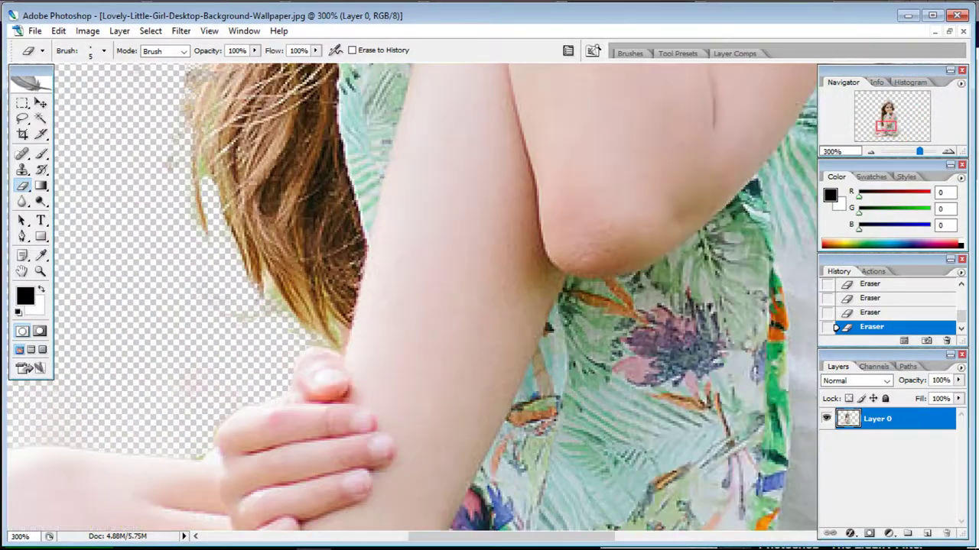
scroll(413, 302, "down", 5)
scroll(602, 377, "right", 1)
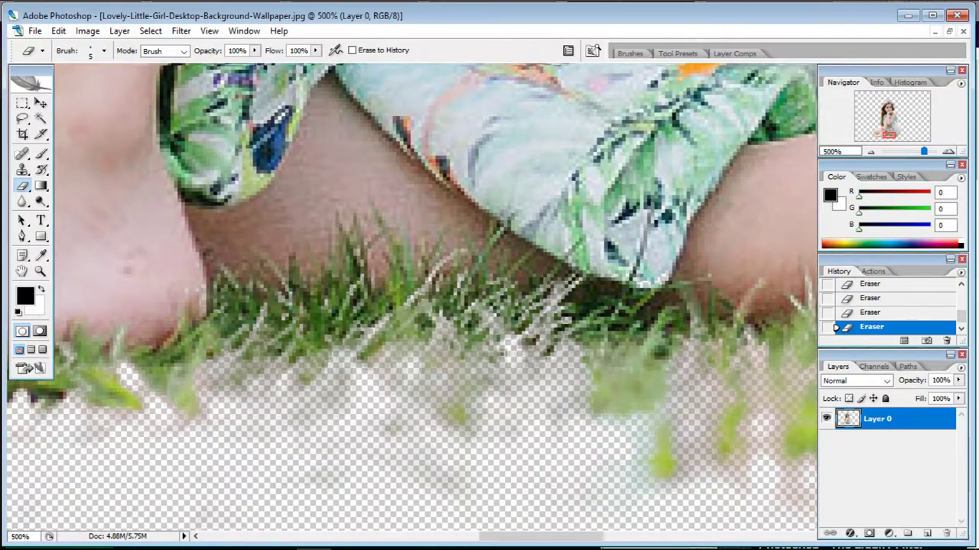
scroll(601, 377, "right", 3)
scroll(601, 377, "right", 2)
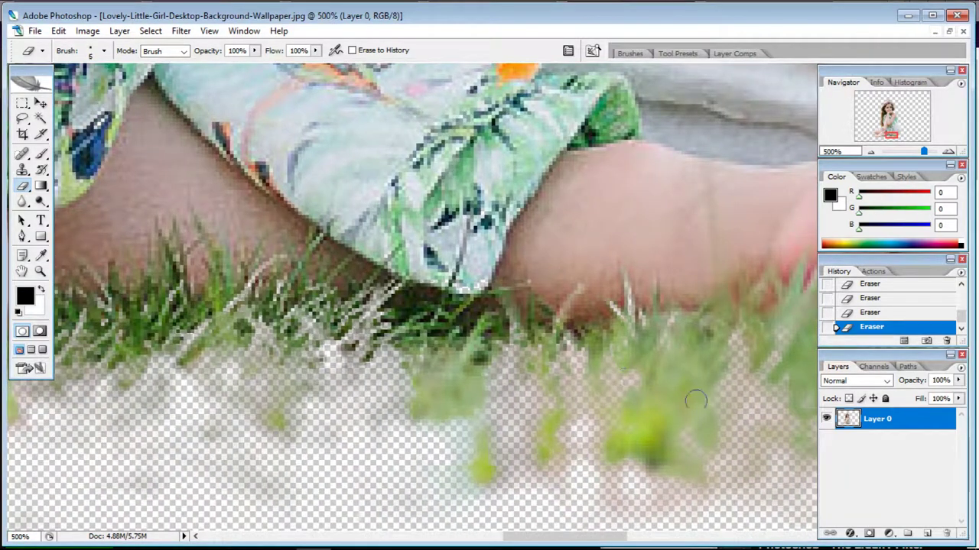
key("bracketright")
key("bracketright")
key("bracketright")
Erase the grass band below her knee with the 40 px eraser.
left_click_drag(699, 401, 428, 397)
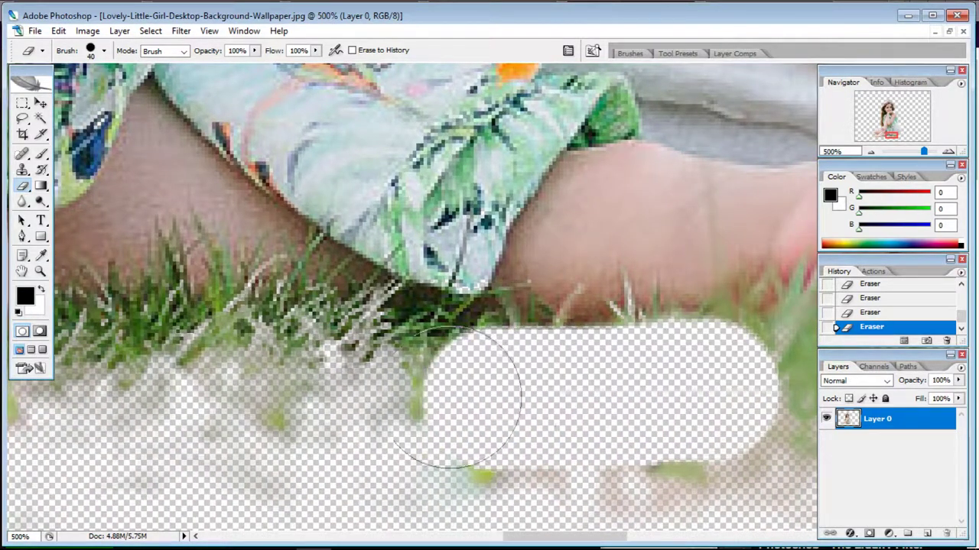
scroll(622, 360, "left", 3)
scroll(622, 360, "up", 1)
mouse_move(623, 360)
left_mouse_down()
mouse_move(428, 359)
mouse_move(138, 386)
left_mouse_up()
scroll(459, 360, "left", 2)
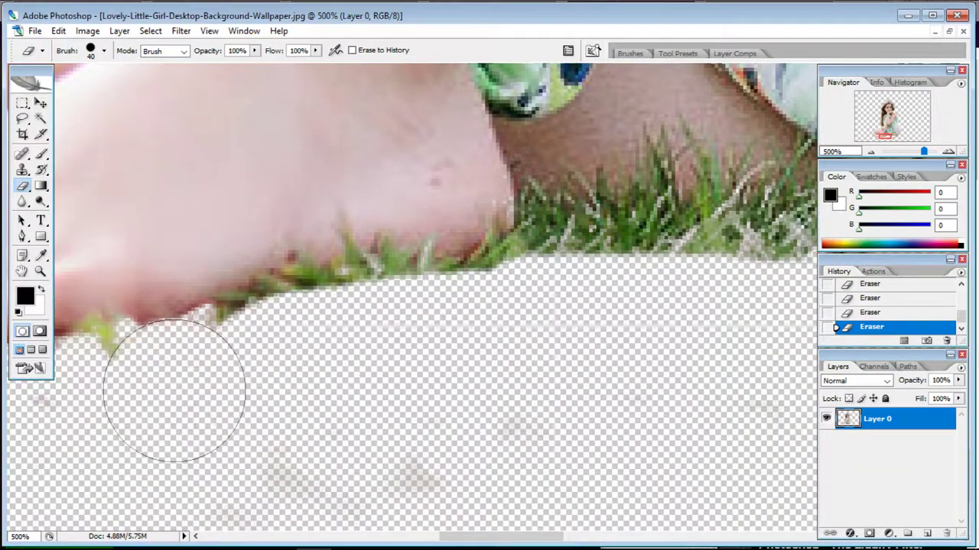
scroll(317, 360, "left", 2)
scroll(317, 360, "down", 1)
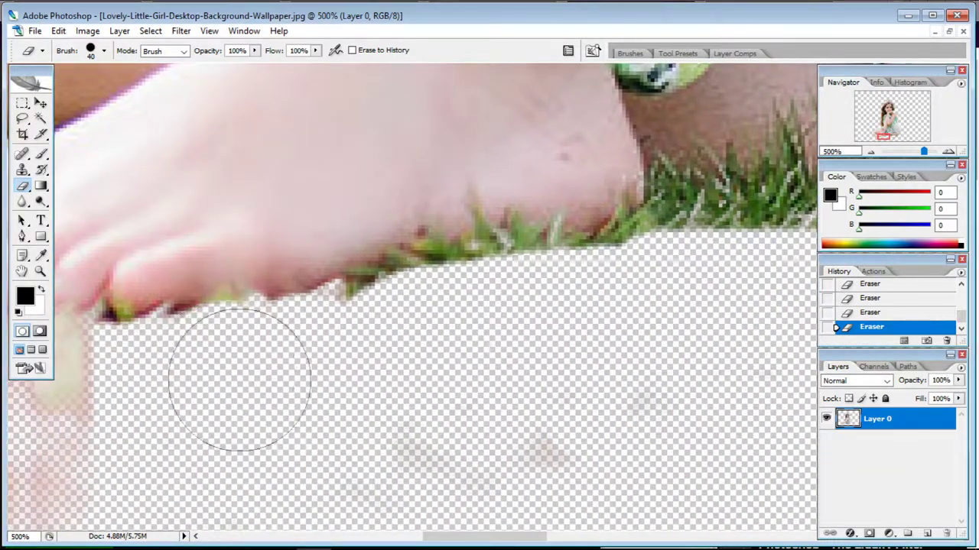
scroll(343, 355, "up", 1)
scroll(343, 355, "right", 4)
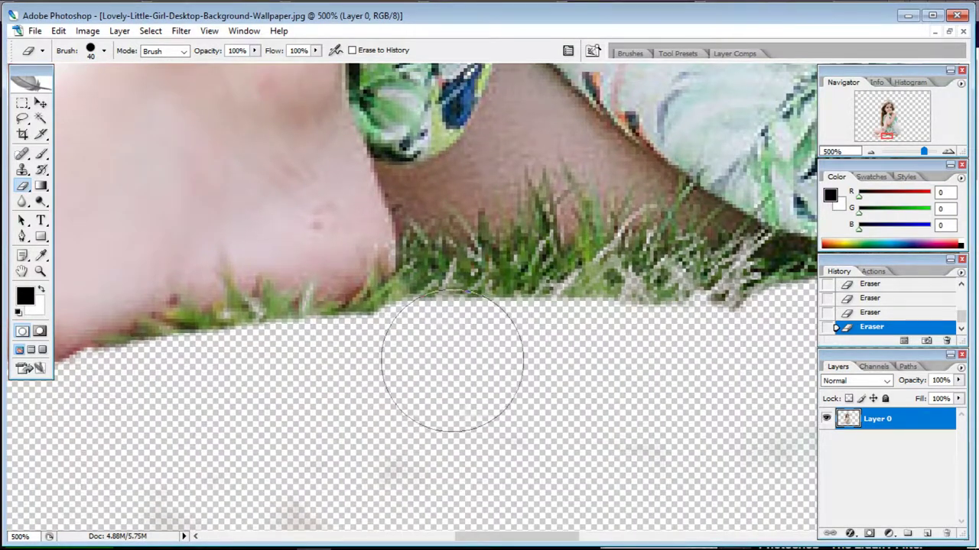
Erase the grass at the right edge and the faint green remnants below her feet and hand.
left_click_drag(614, 356, 706, 350)
scroll(707, 351, "right", 4)
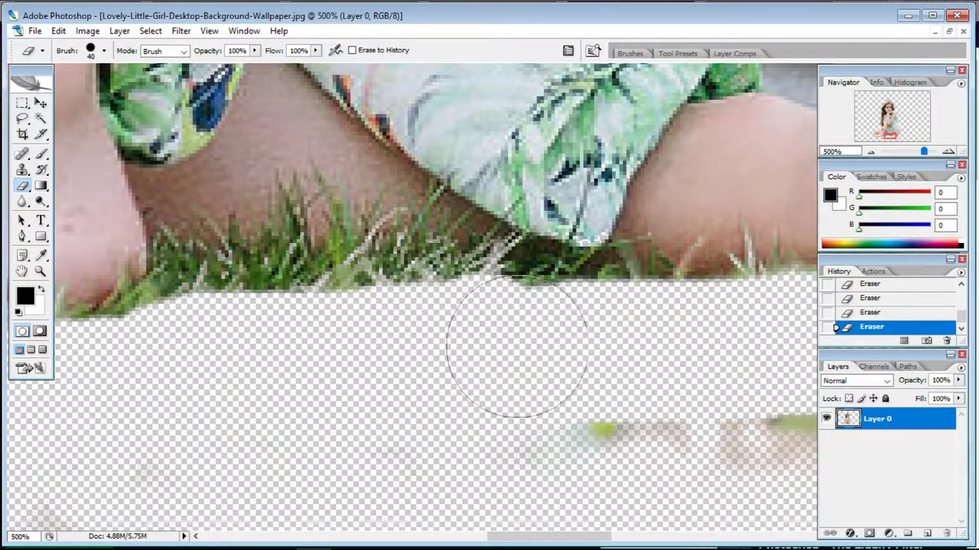
scroll(262, 371, "right", 4)
left_click_drag(262, 371, 707, 382)
scroll(706, 382, "right", 4)
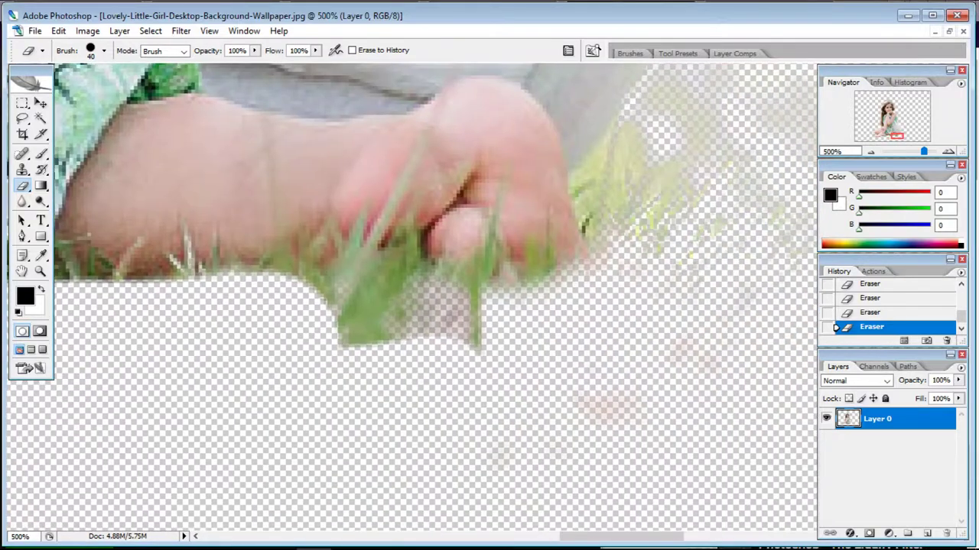
mouse_move(327, 348)
left_mouse_down()
mouse_move(469, 339)
mouse_move(524, 350)
left_mouse_up()
scroll(525, 350, "up", 1)
scroll(524, 349, "right", 2)
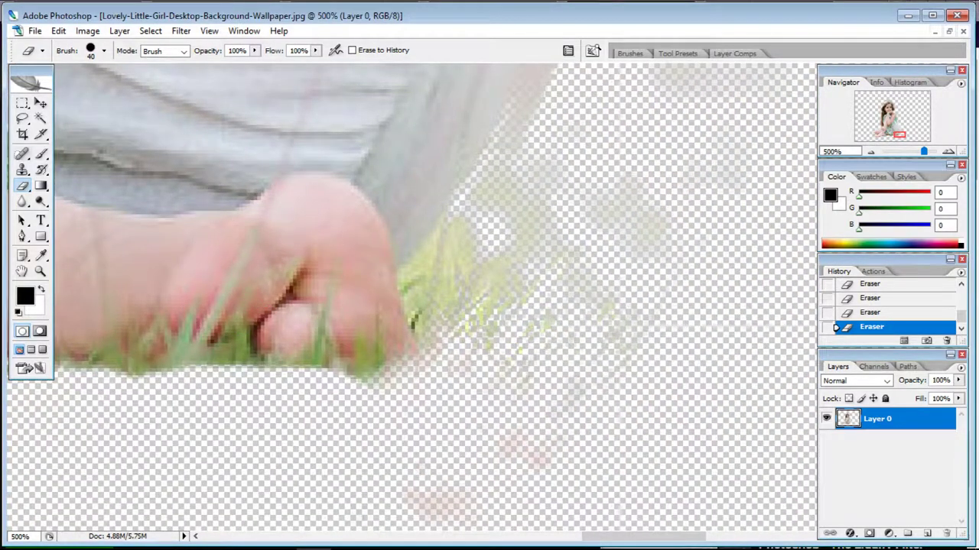
left_click(41, 170)
Paint some grass back below the hand, then erase the pink remnants around it.
left_click(107, 169)
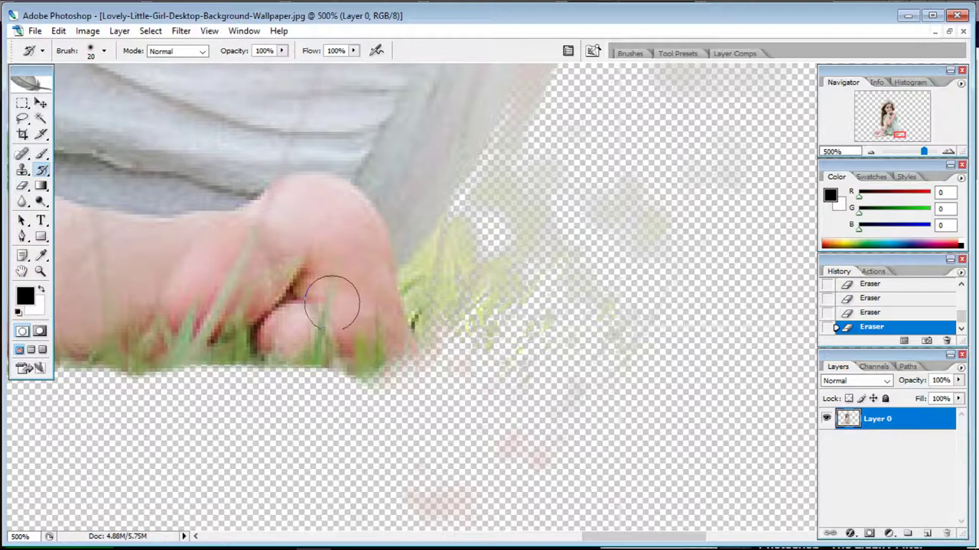
mouse_move(328, 294)
left_mouse_down()
mouse_move(355, 363)
mouse_move(295, 331)
mouse_move(383, 324)
left_mouse_up()
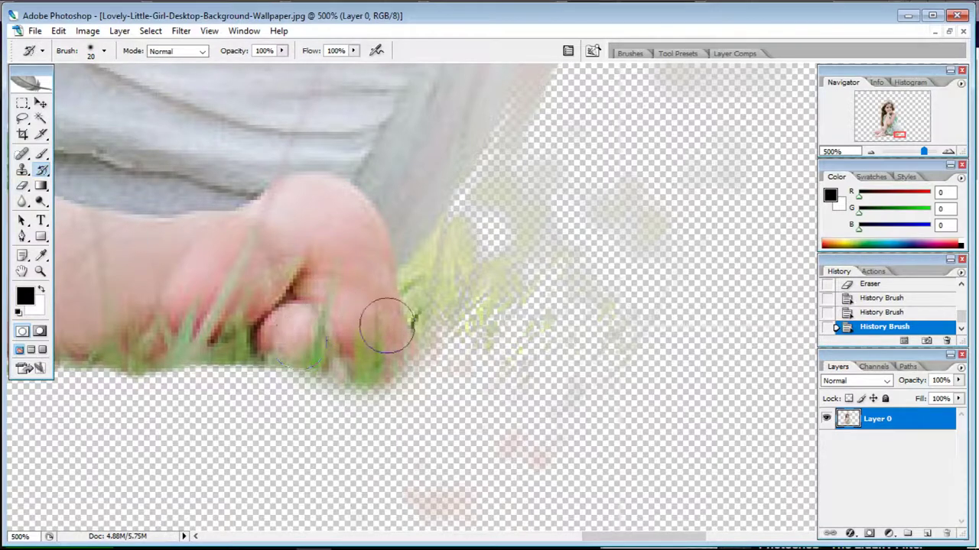
key("e")
left_click_drag(207, 426, 230, 449)
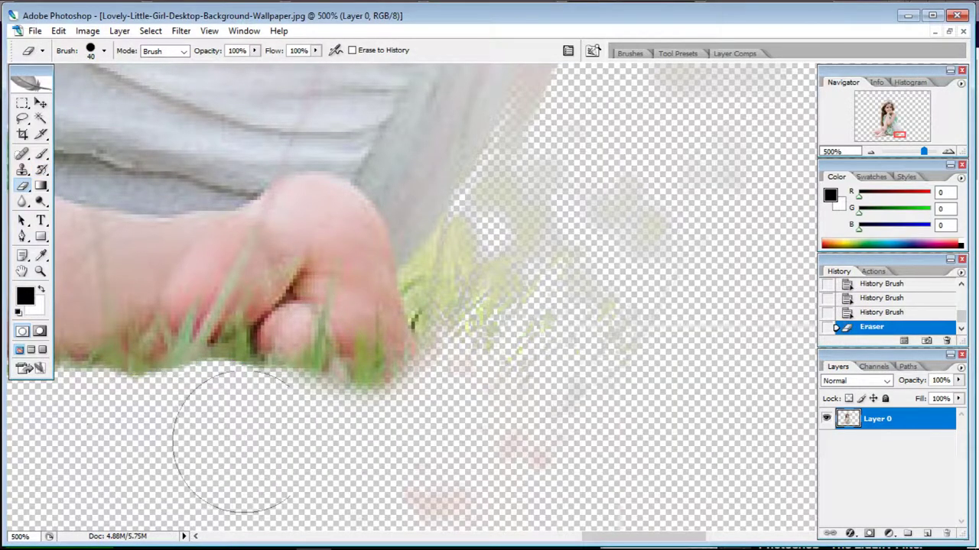
mouse_move(349, 415)
left_mouse_down()
mouse_move(460, 411)
mouse_move(477, 295)
mouse_move(407, 387)
mouse_move(531, 164)
mouse_move(438, 362)
mouse_move(395, 369)
left_mouse_up()
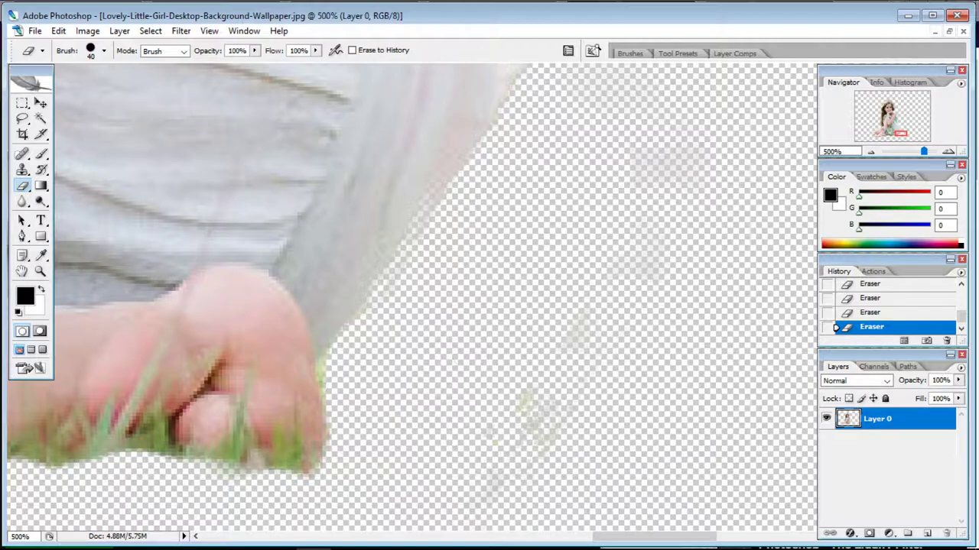
Zoom out to the full figure, then zoom back in on the shoulder and dress edge.
left_click_drag(530, 300, 399, 437)
key("ctrl+minus")
key("ctrl+minus")
key("ctrl+minus")
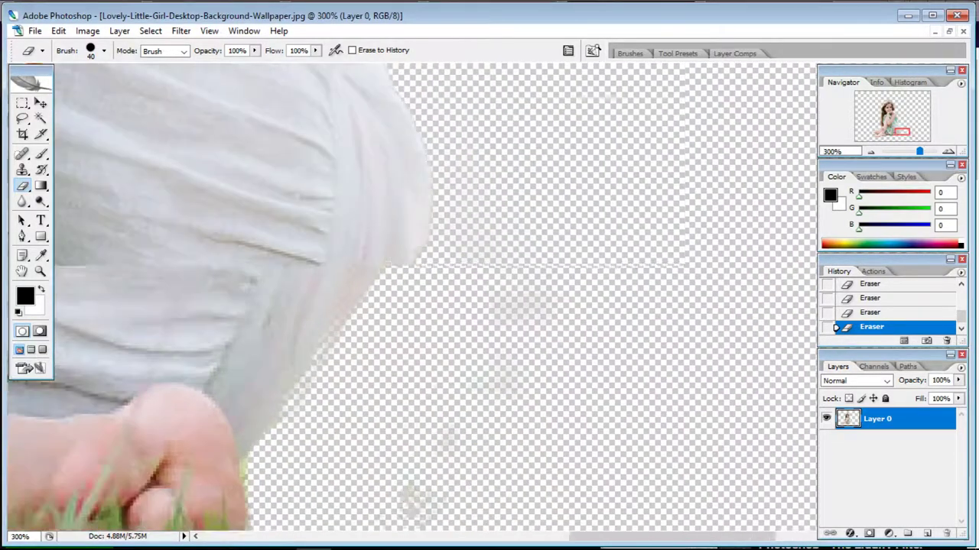
key("ctrl+minus")
key("ctrl+minus")
key("ctrl+plus")
key("ctrl+plus")
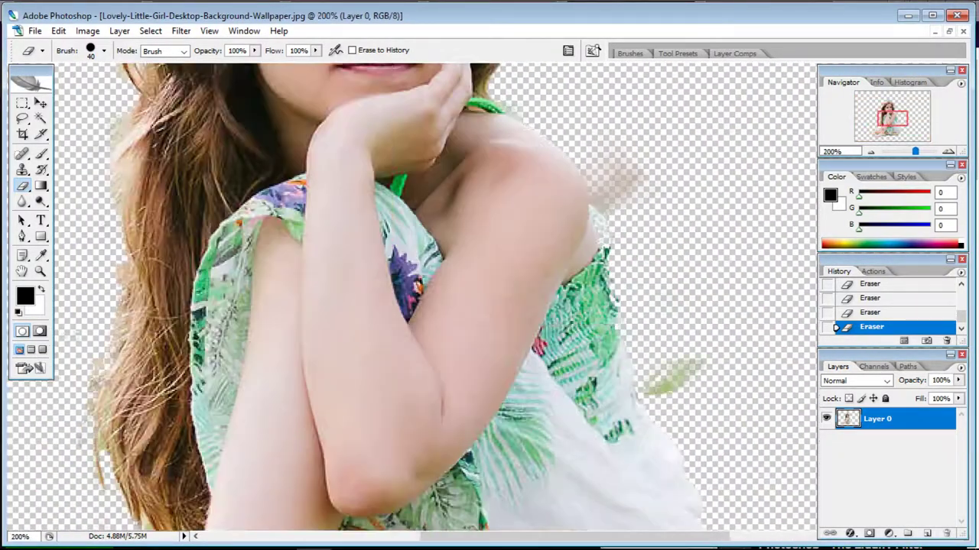
key("ctrl+plus")
mouse_move(649, 225)
left_mouse_down()
mouse_move(465, 247)
mouse_move(433, 170)
mouse_move(449, 227)
left_mouse_up()
scroll(446, 231, "down", 2)
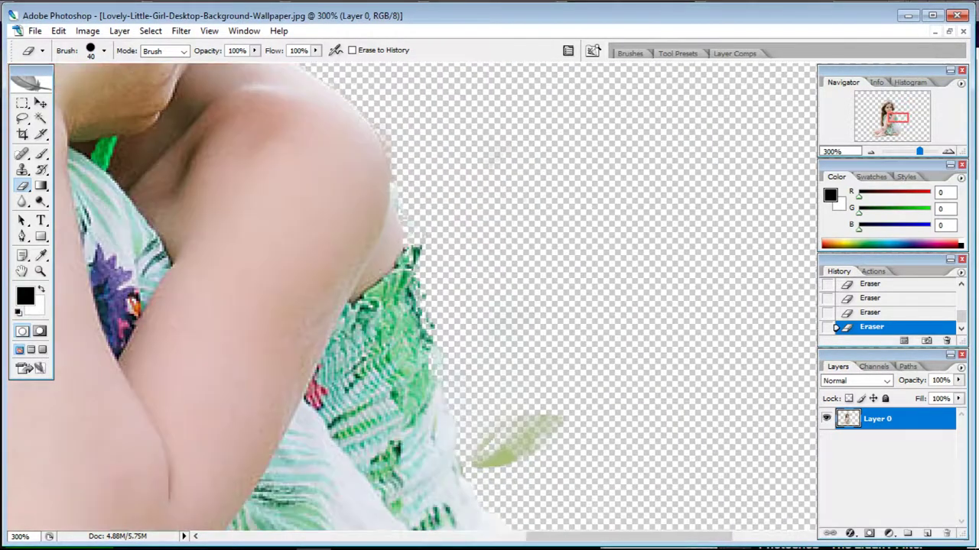
scroll(446, 231, "down", 3)
scroll(470, 328, "down", 2)
scroll(450, 360, "up", 2)
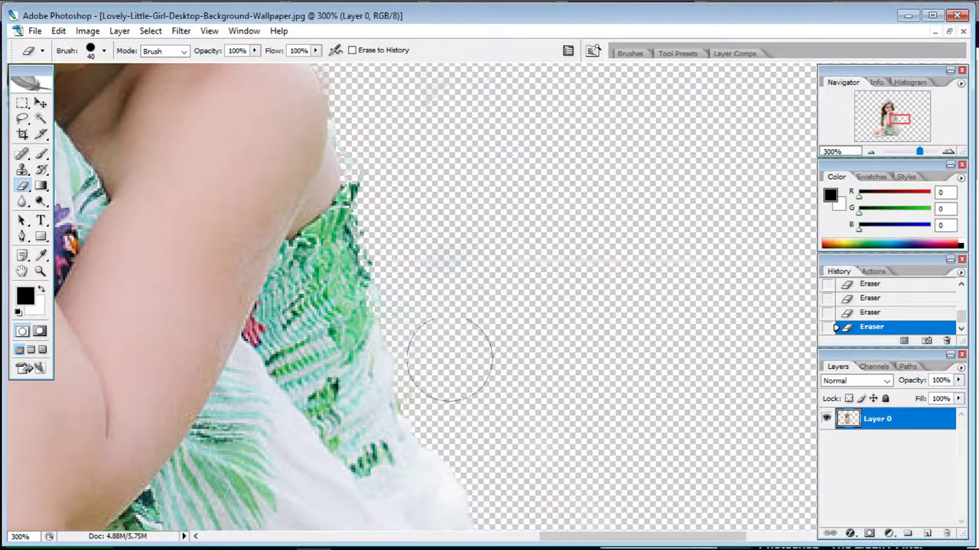
Restore the over-erased dress edge with the History Brush, then return to the Eraser.
left_click_drag(41, 170, 99, 183)
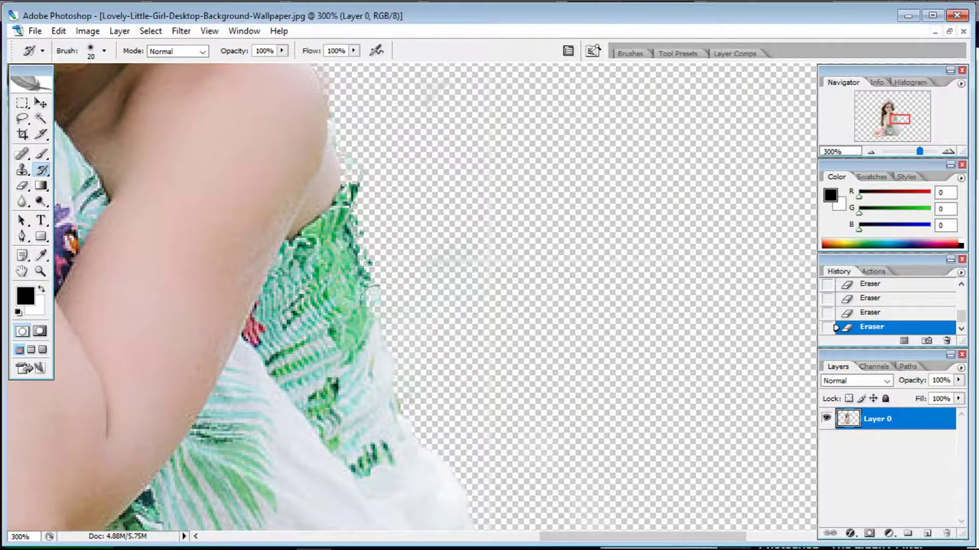
left_click_drag(359, 279, 371, 336)
left_click_drag(346, 298, 356, 336)
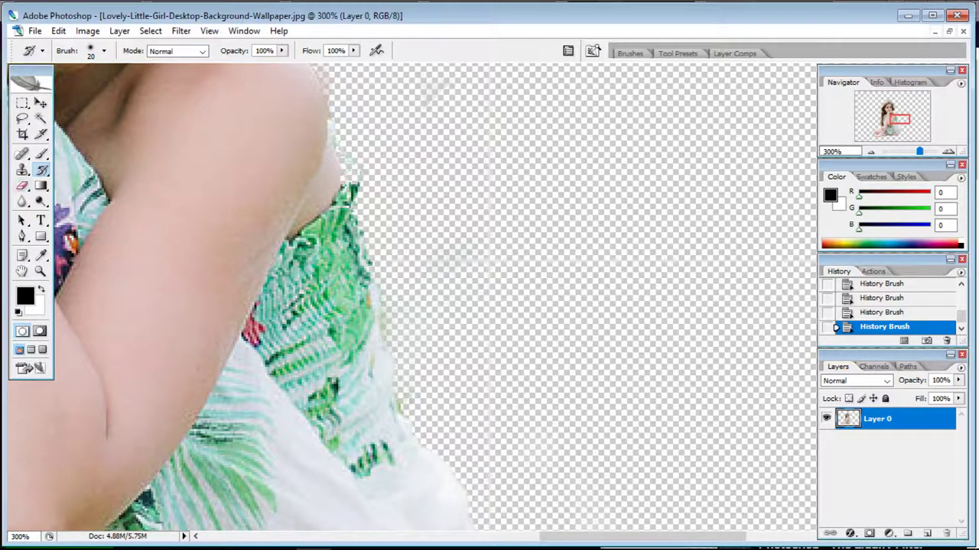
left_click(22, 185)
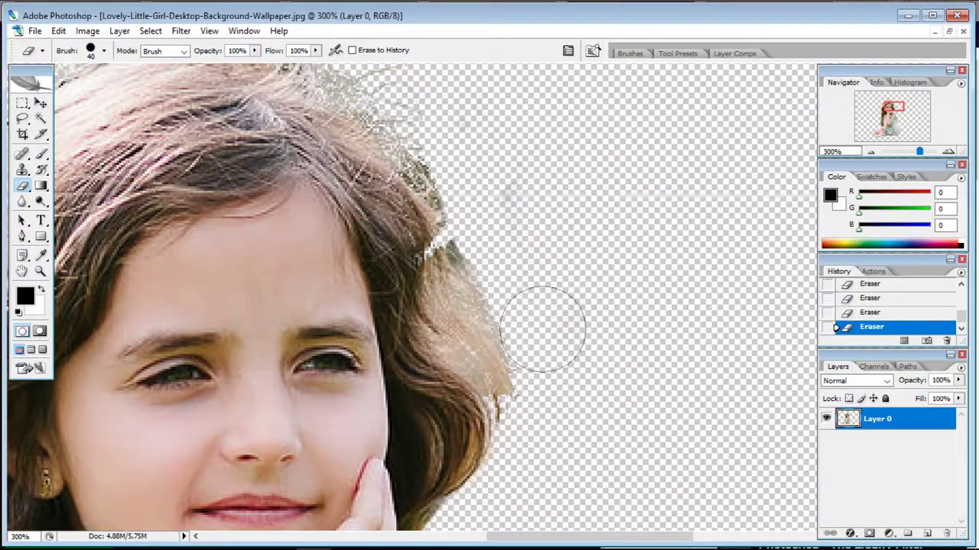
Erase stray smudges along the girl's hair outline with a tiny eraser, then zoom back out.
mouse_move(525, 306)
left_mouse_down()
mouse_move(459, 130)
mouse_move(780, 299)
left_mouse_up()
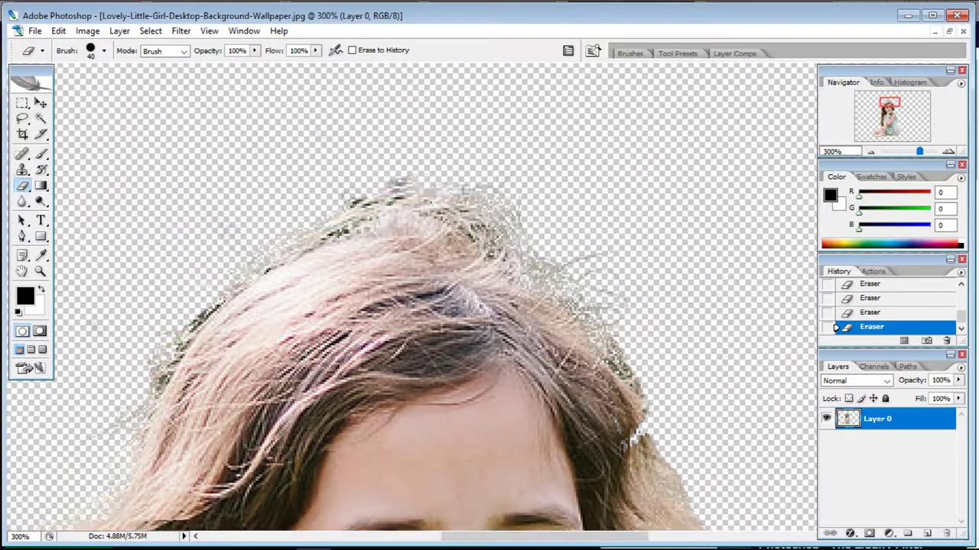
scroll(367, 290, "up", 1)
scroll(367, 291, "up", 1)
scroll(367, 291, "up", 1)
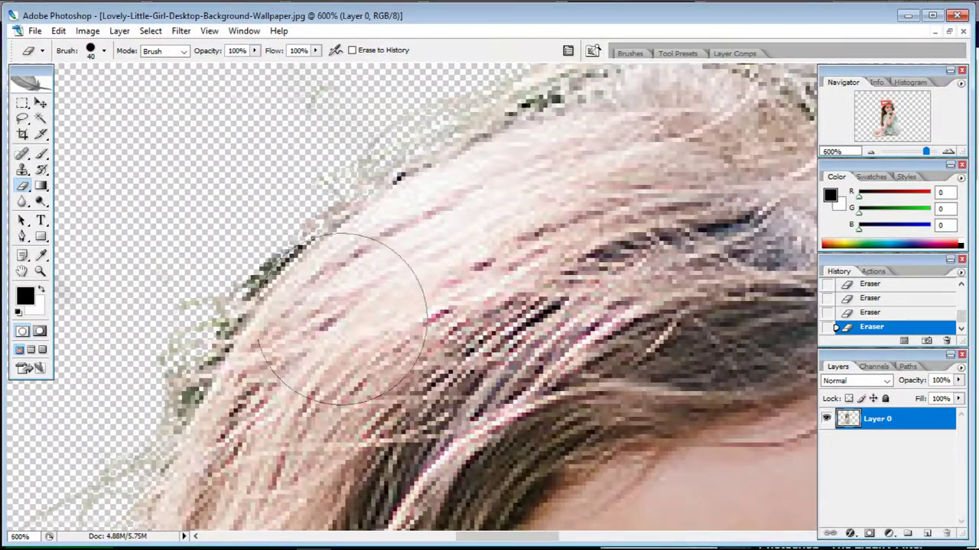
scroll(367, 290, "up", 1)
key("bracketleft")
key("bracketleft")
key("bracketleft")
key("bracketleft")
key("bracketleft")
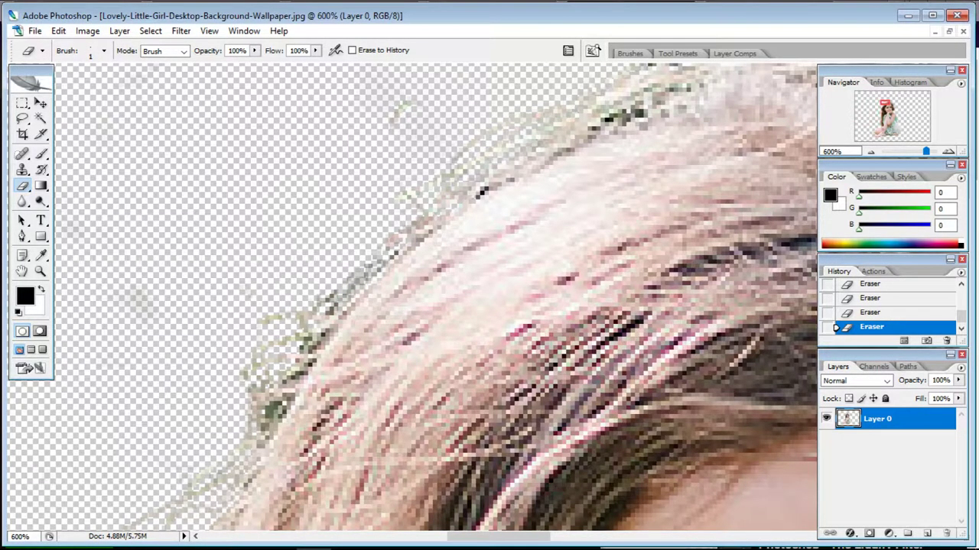
left_click_drag(481, 191, 342, 305)
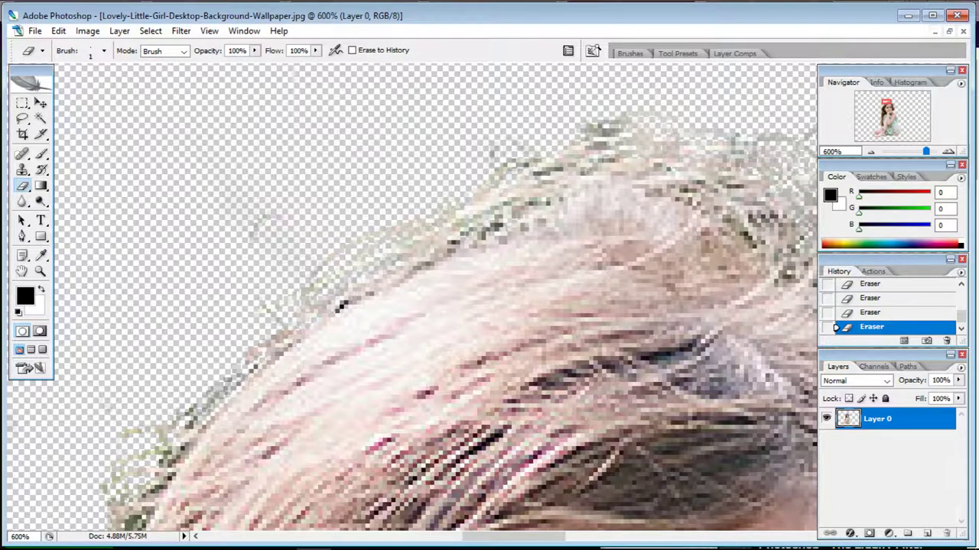
left_click_drag(342, 306, 191, 138)
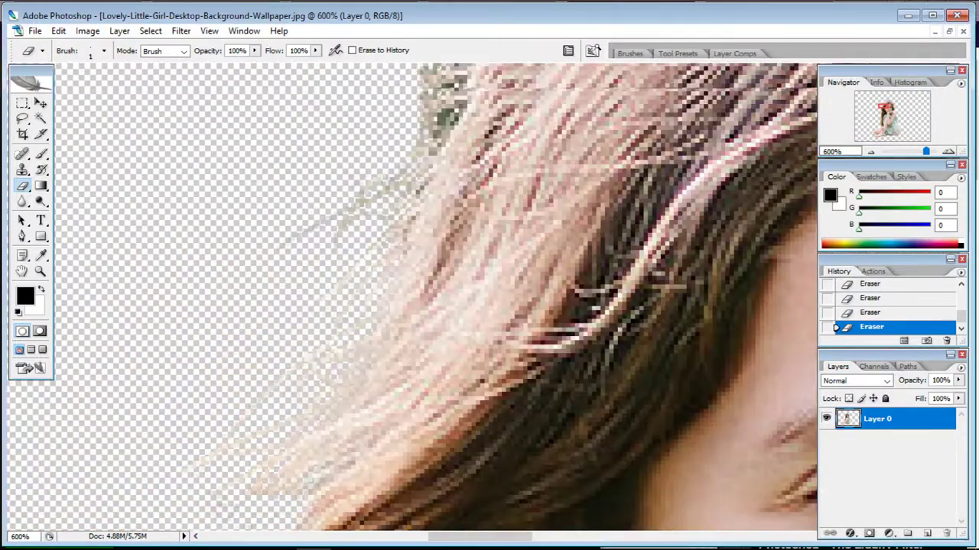
scroll(378, 273, "up", 3)
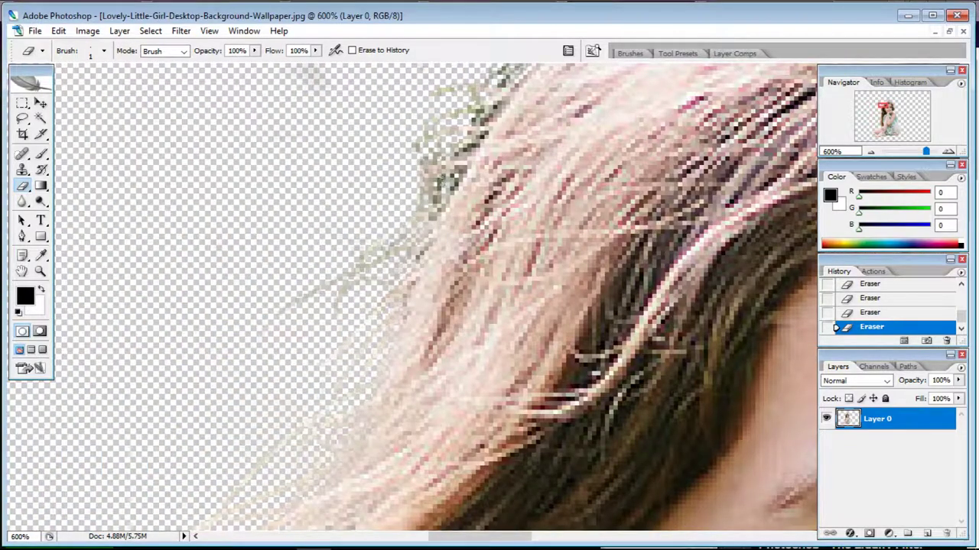
left_click_drag(489, 230, 413, 306)
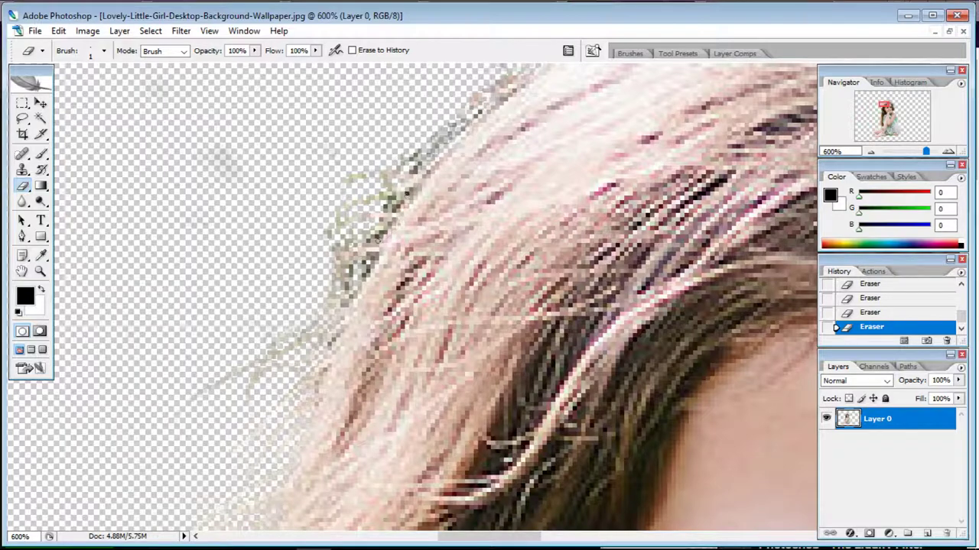
key("ctrl+minus")
key("ctrl+minus")
key("ctrl+minus")
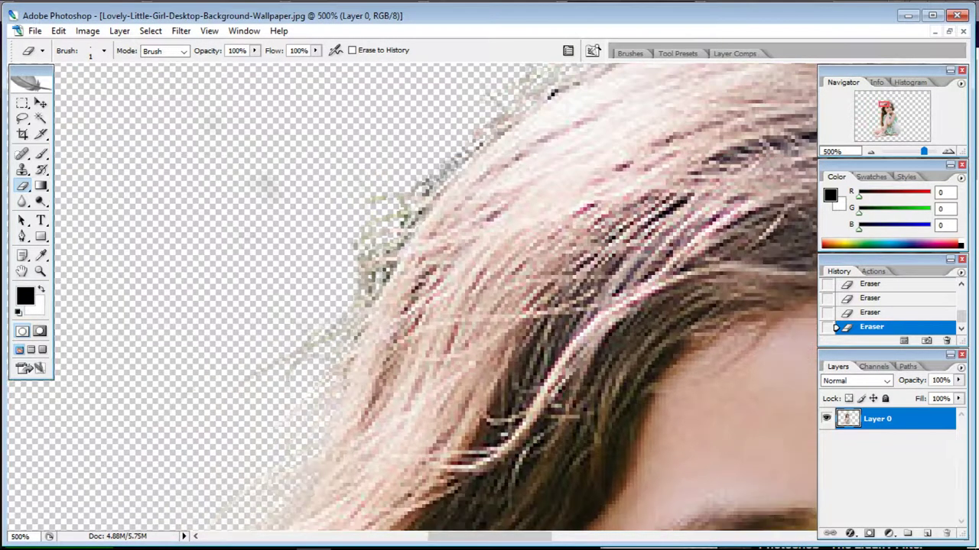
key("ctrl+minus")
key("ctrl+minus")
Erase the green grass specks beside the knee and above the foot, varying the eraser size.
scroll(413, 299, "down", 10)
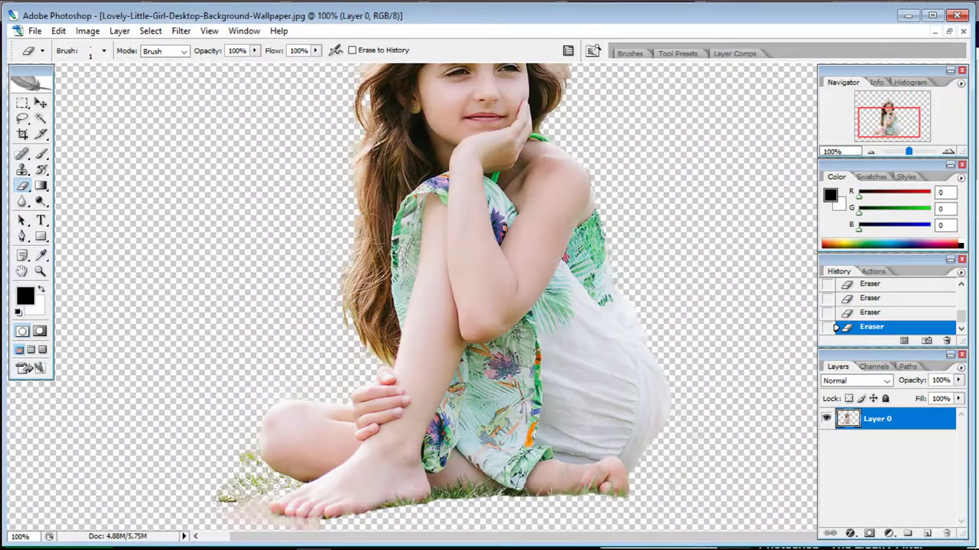
scroll(412, 298, "down", 3)
key("ctrl+plus")
key("ctrl+plus")
key("ctrl+plus")
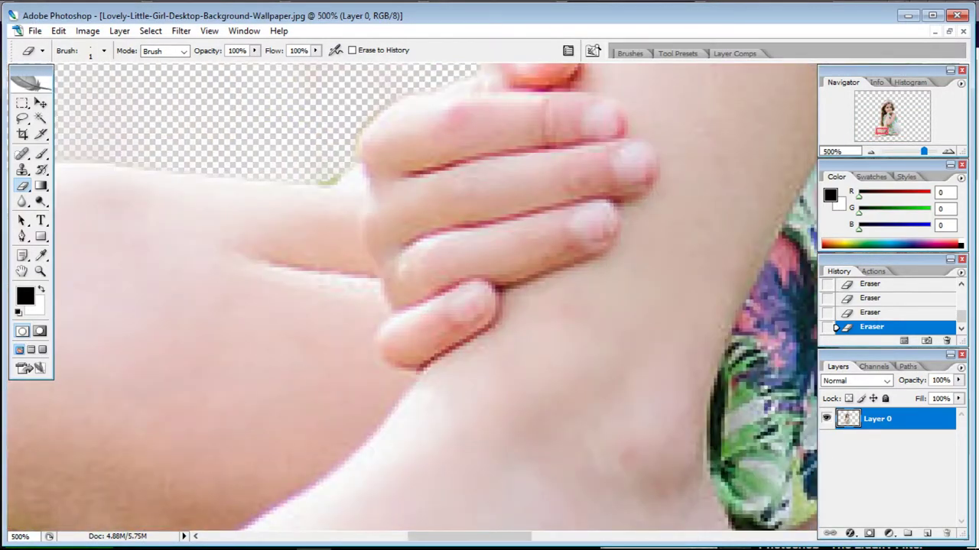
left_click_drag(321, 367, 424, 273)
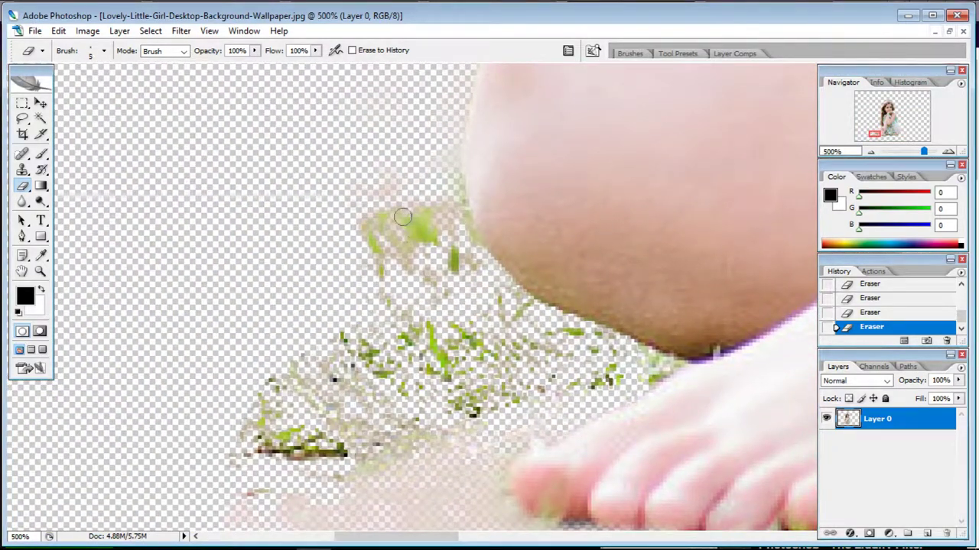
key("bracketright")
key("bracketright")
key("bracketright")
key("bracketright")
mouse_move(394, 191)
left_mouse_down()
mouse_move(279, 450)
mouse_move(393, 389)
left_mouse_up()
key("bracketleft")
key("bracketleft")
key("bracketleft")
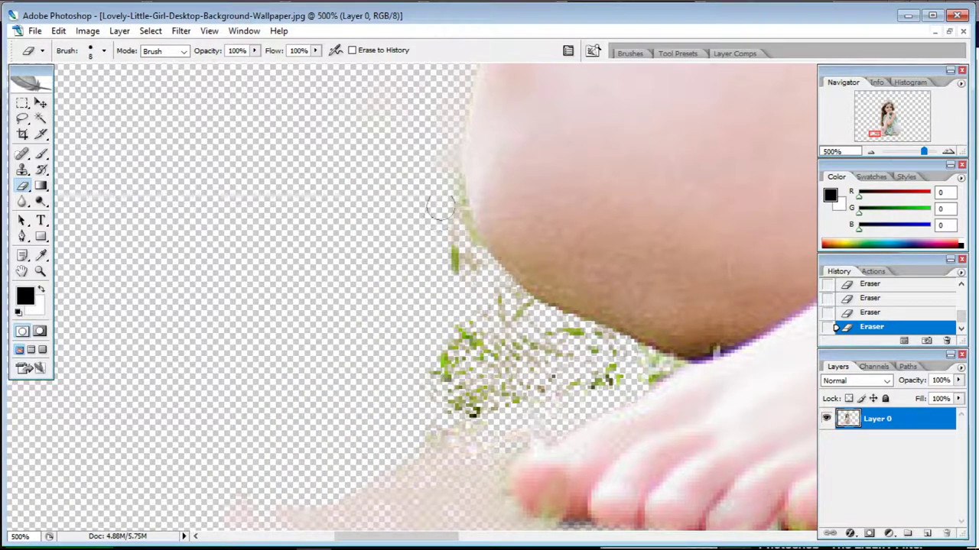
left_click_drag(450, 137, 460, 259)
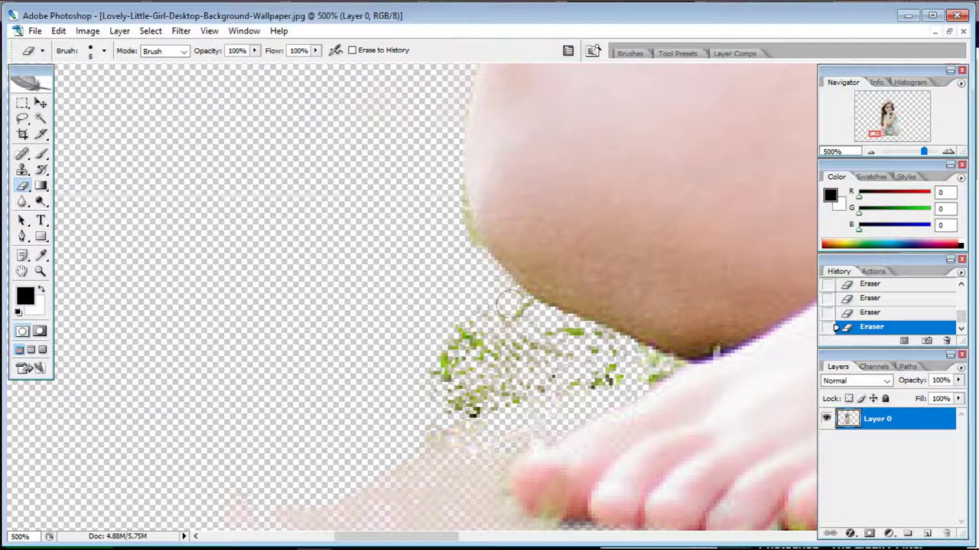
mouse_move(509, 305)
left_mouse_down()
mouse_move(625, 354)
mouse_move(557, 381)
left_mouse_up()
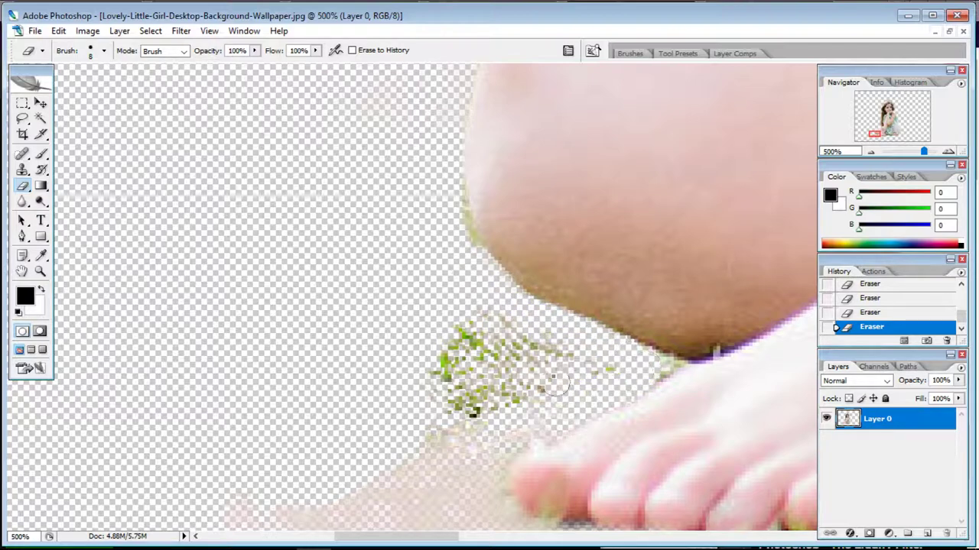
key("bracketright")
key("bracketright")
key("bracketright")
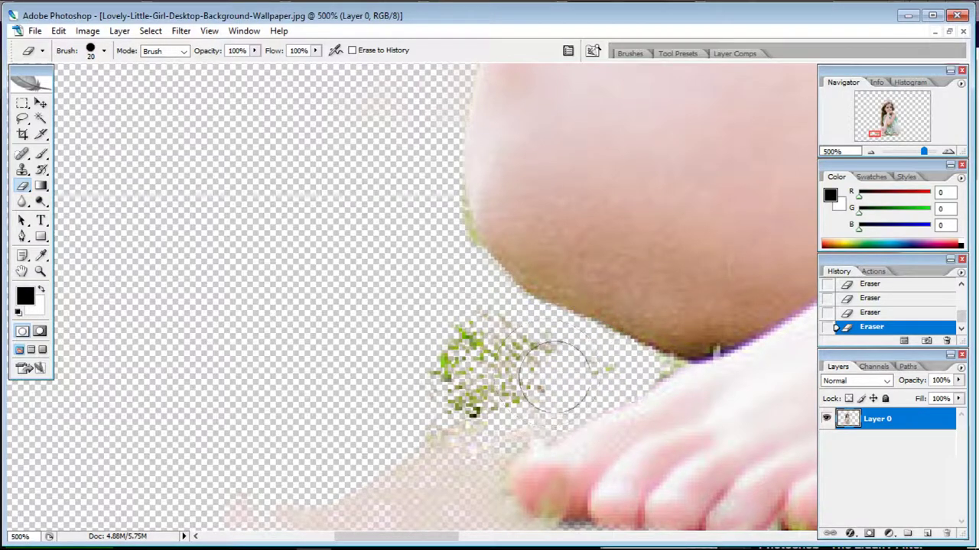
mouse_move(497, 378)
left_mouse_down()
mouse_move(468, 331)
mouse_move(513, 328)
mouse_move(524, 339)
mouse_move(420, 327)
mouse_move(364, 194)
left_mouse_up()
left_click_drag(458, 351, 520, 214)
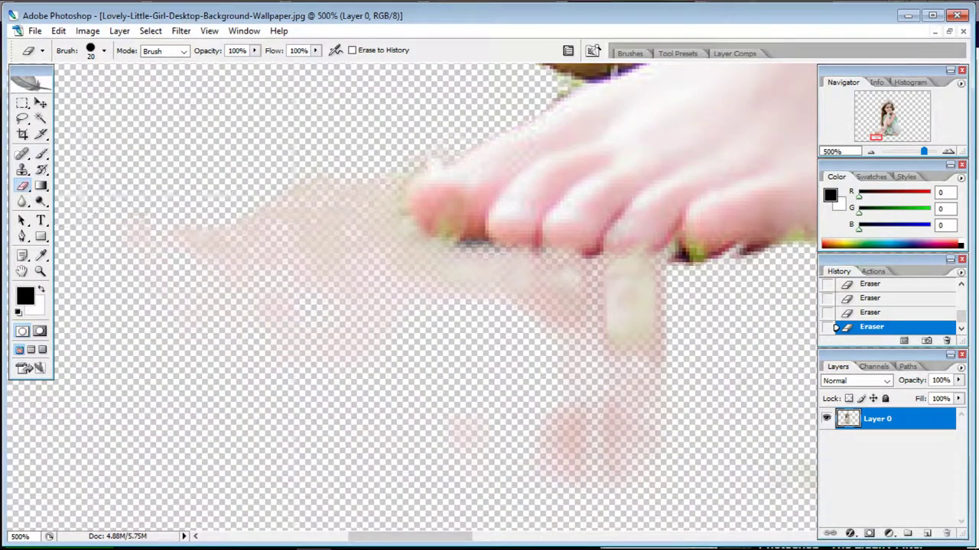
left_click(22, 186)
left_click(43, 154)
left_click(42, 134)
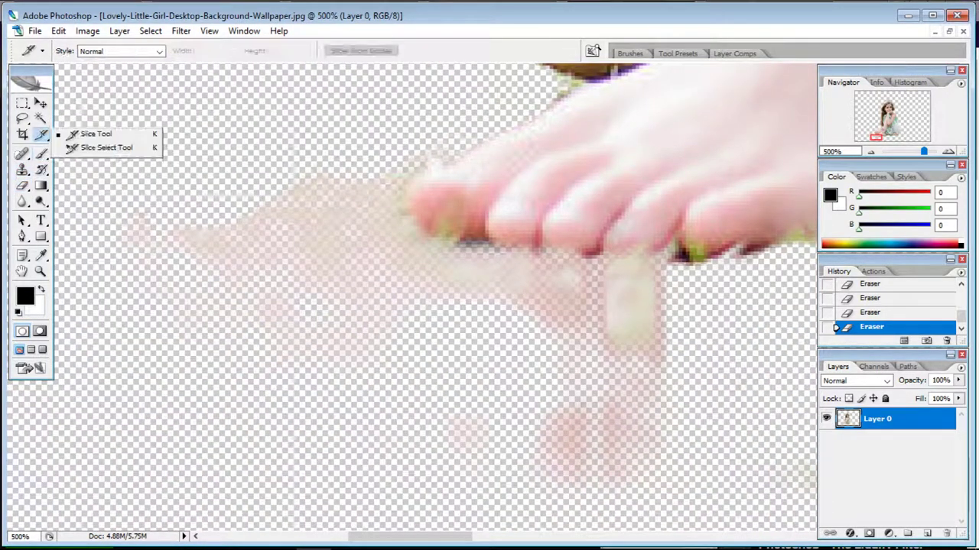
left_click(22, 135)
left_click(22, 155)
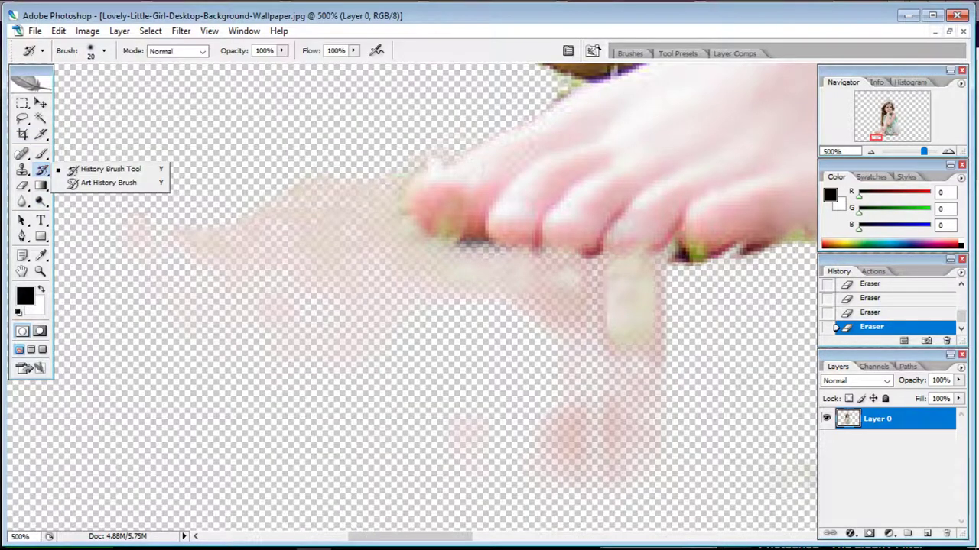
left_click(42, 154)
left_click(43, 134)
left_click(42, 154)
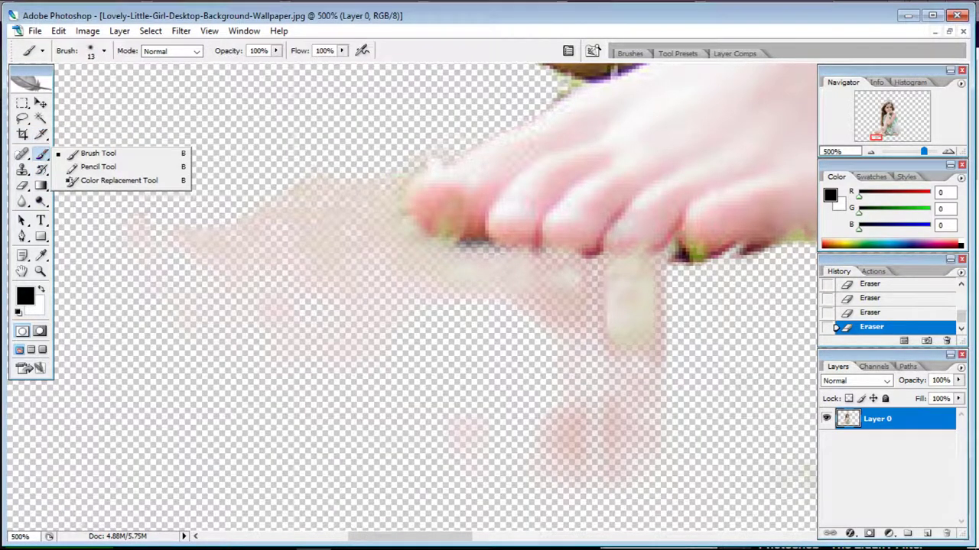
left_click(42, 185)
left_click(42, 170)
left_click(23, 170)
left_click(22, 154)
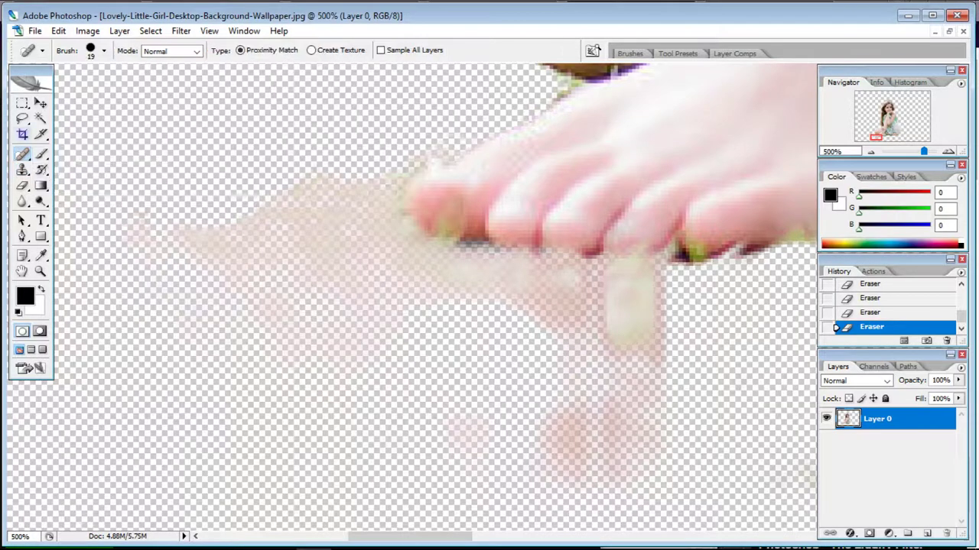
left_click(22, 118)
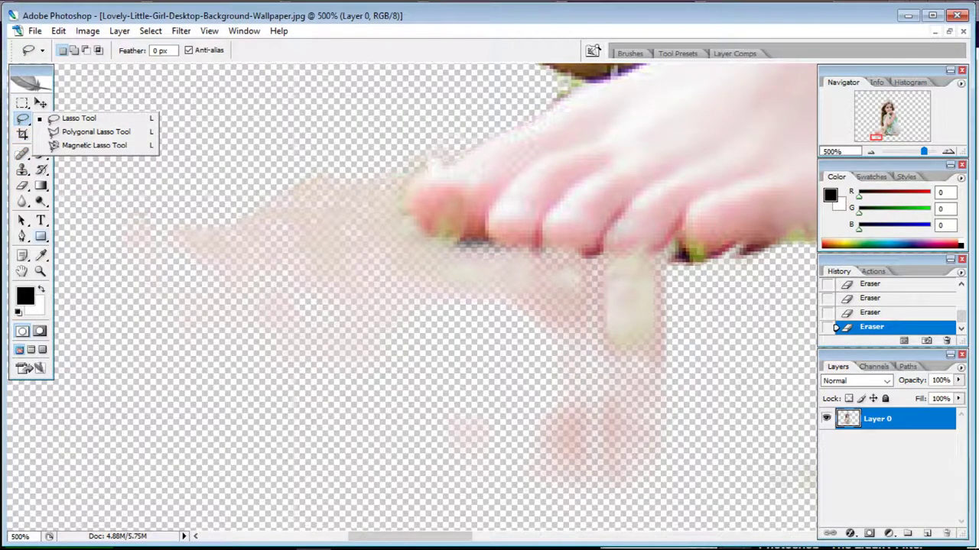
Trace a closed Pen shape around the area beneath the toes.
left_click(22, 236)
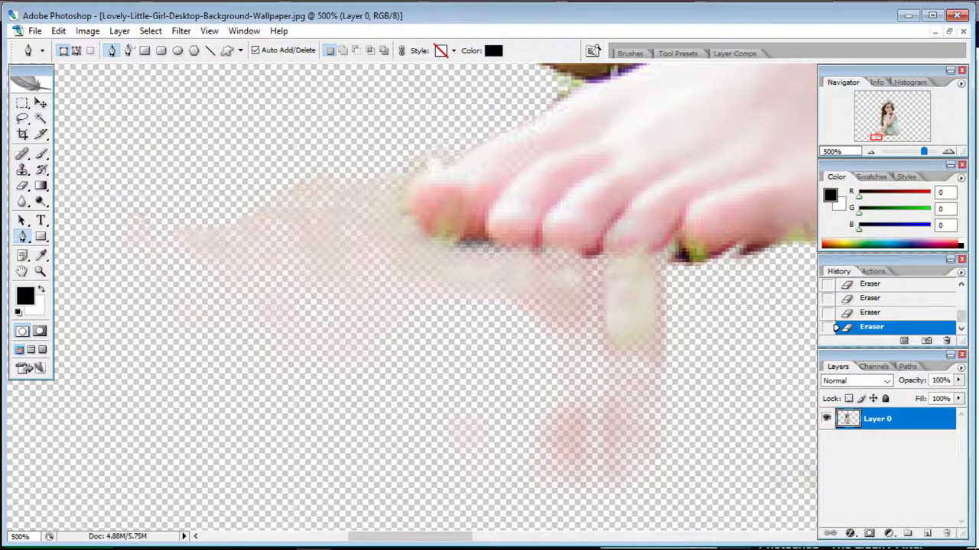
left_click(177, 141)
left_click_drag(422, 142, 458, 149)
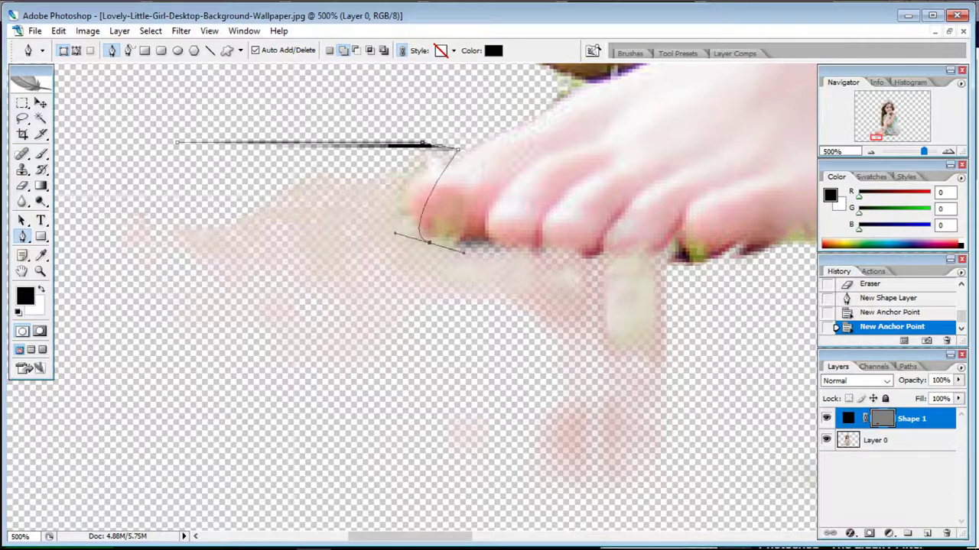
left_click_drag(462, 251, 481, 267)
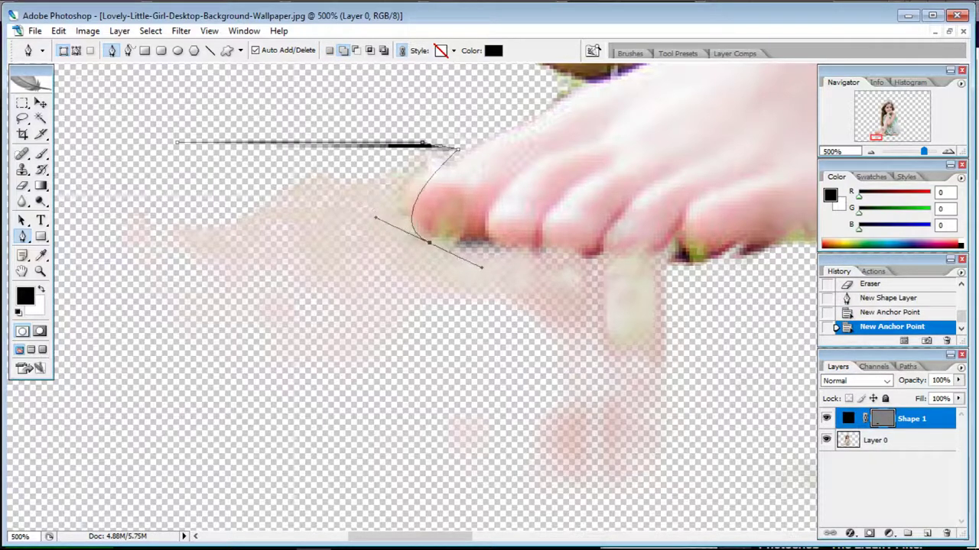
mouse_move(482, 267)
left_mouse_down()
mouse_move(516, 284)
mouse_move(564, 252)
left_mouse_up()
left_click(494, 246)
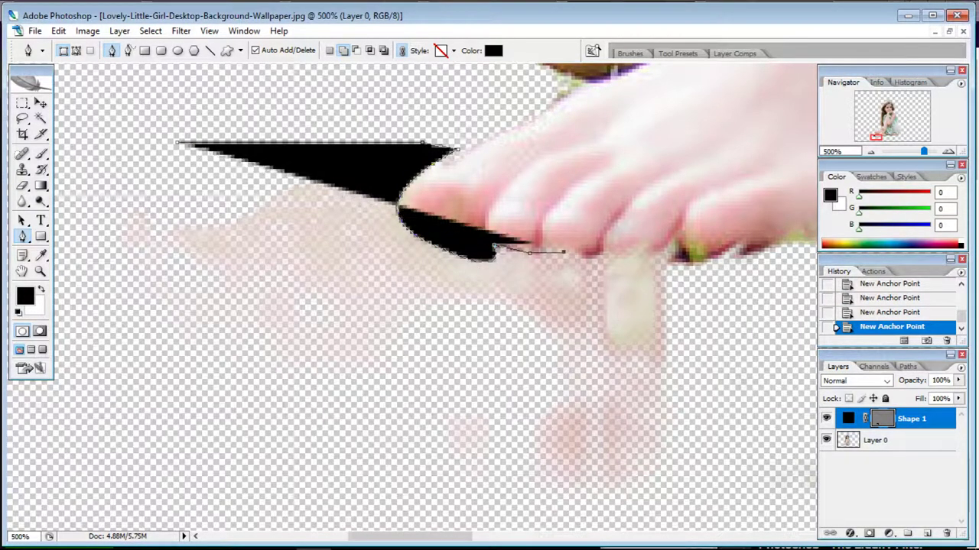
left_click_drag(646, 407, 589, 506)
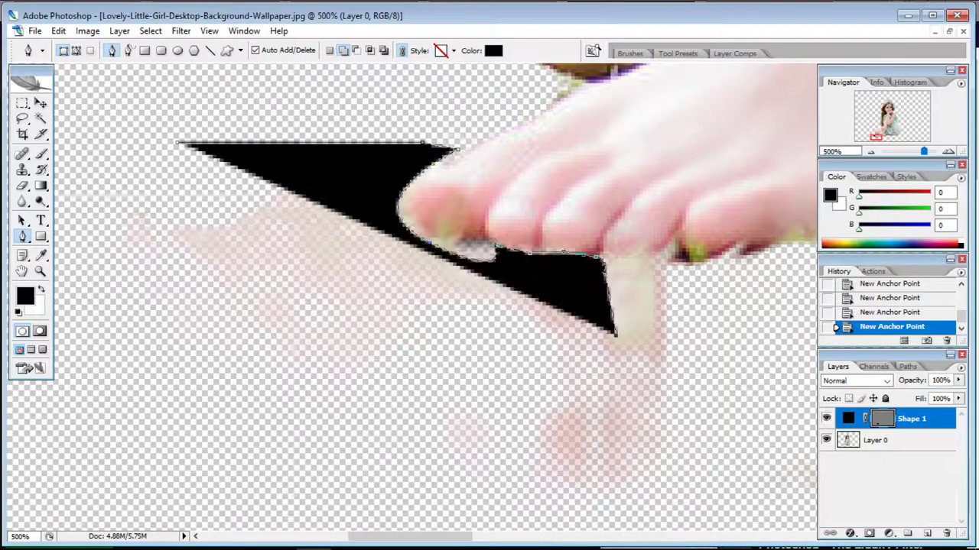
left_click_drag(424, 504, 306, 493)
left_click_drag(145, 394, 126, 321)
left_click(150, 132)
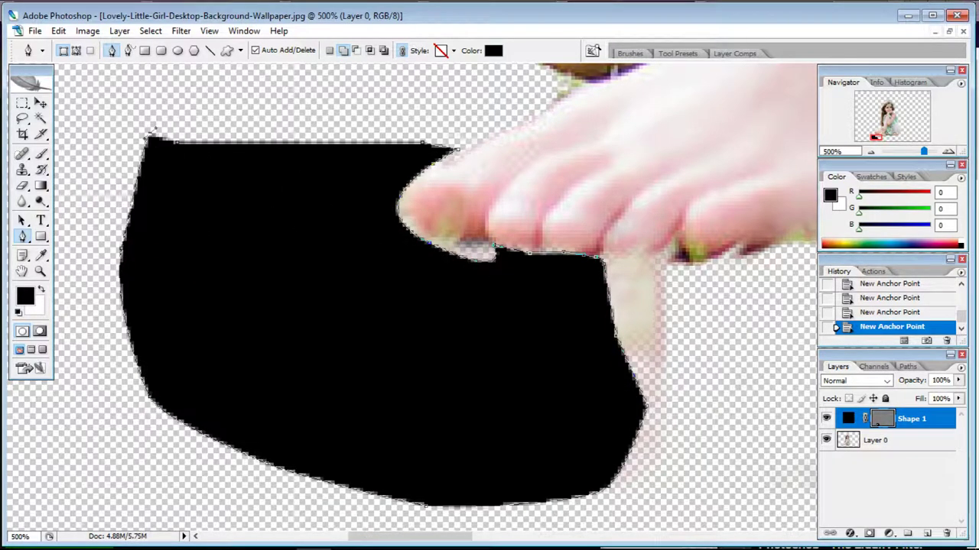
left_click(149, 134)
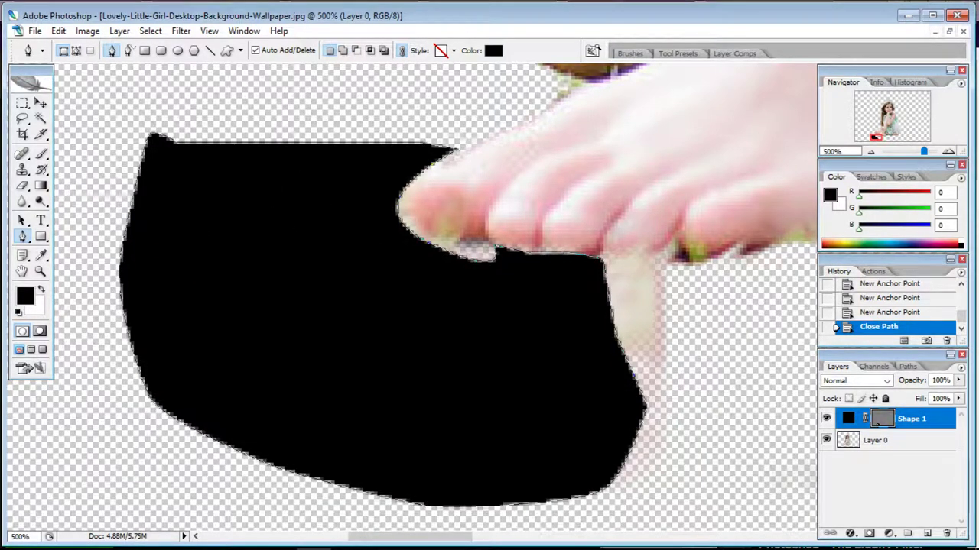
Delete the black Shape 1 layer so only Layer 0 remains.
key("v")
right_click(368, 245)
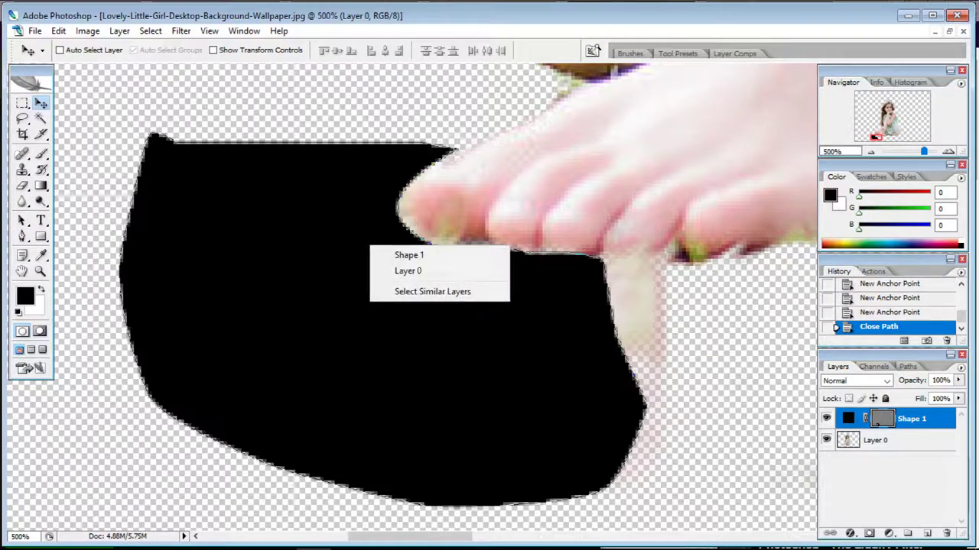
key("Escape")
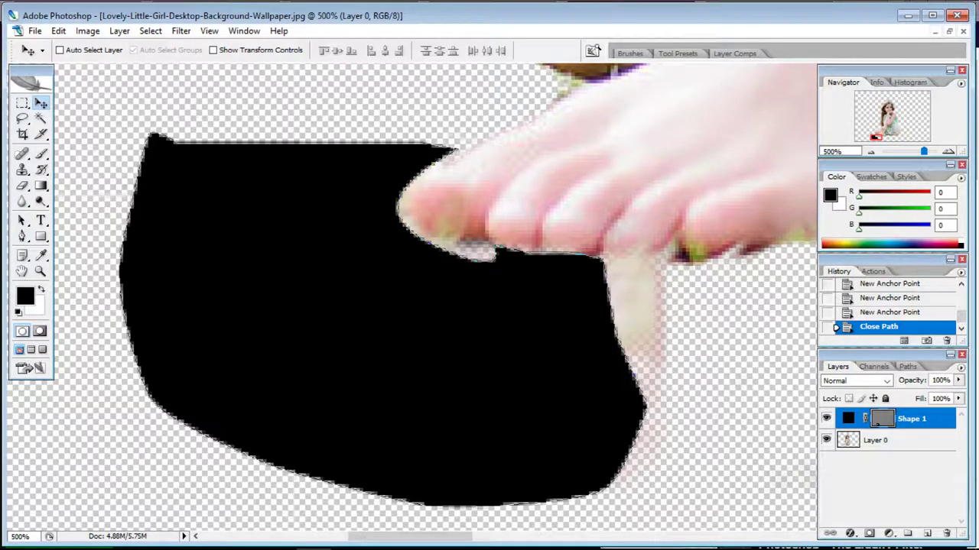
key("Delete")
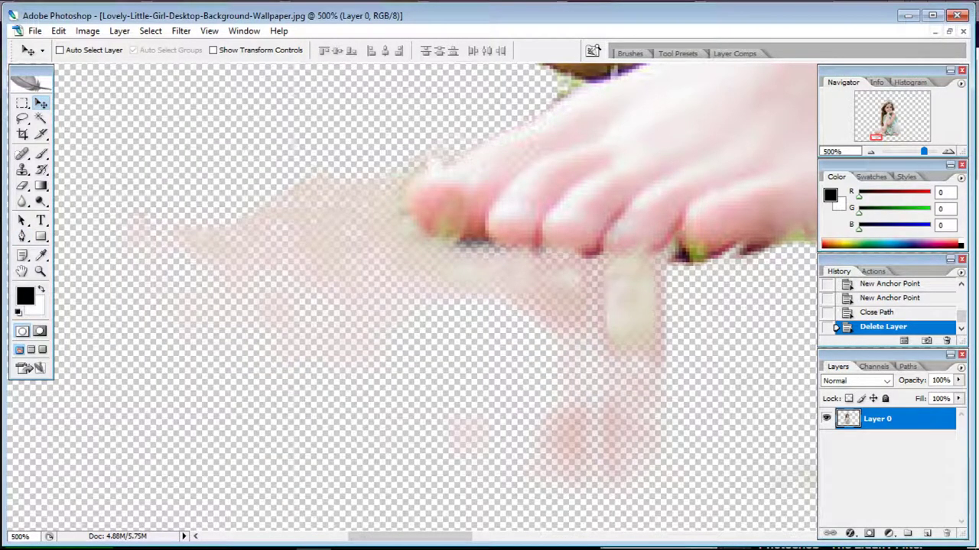
Blur the soft edge below the toes with a 40 px Blur brush.
key("r")
key("bracketright")
key("bracketright")
key("bracketright")
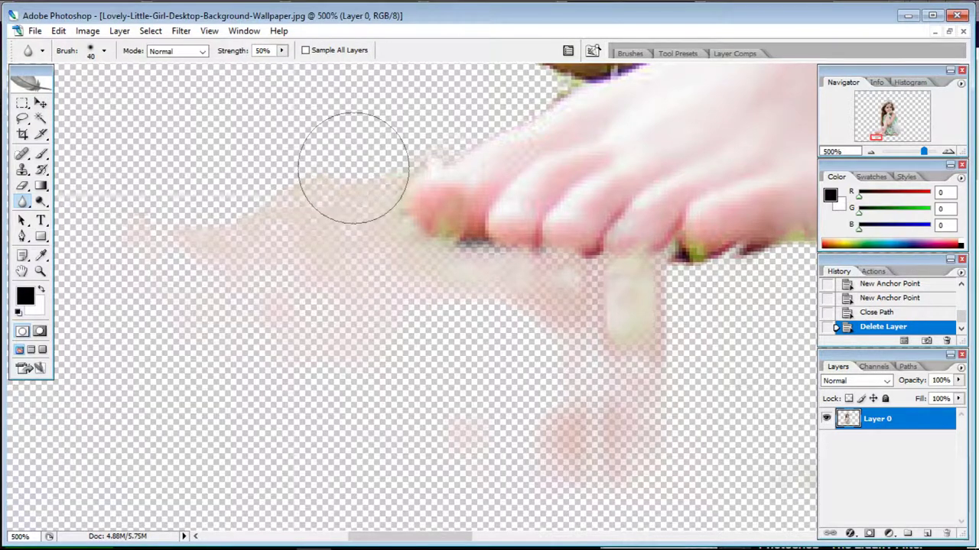
mouse_move(339, 176)
left_mouse_down()
mouse_move(262, 223)
mouse_move(339, 272)
left_mouse_up()
key("v")
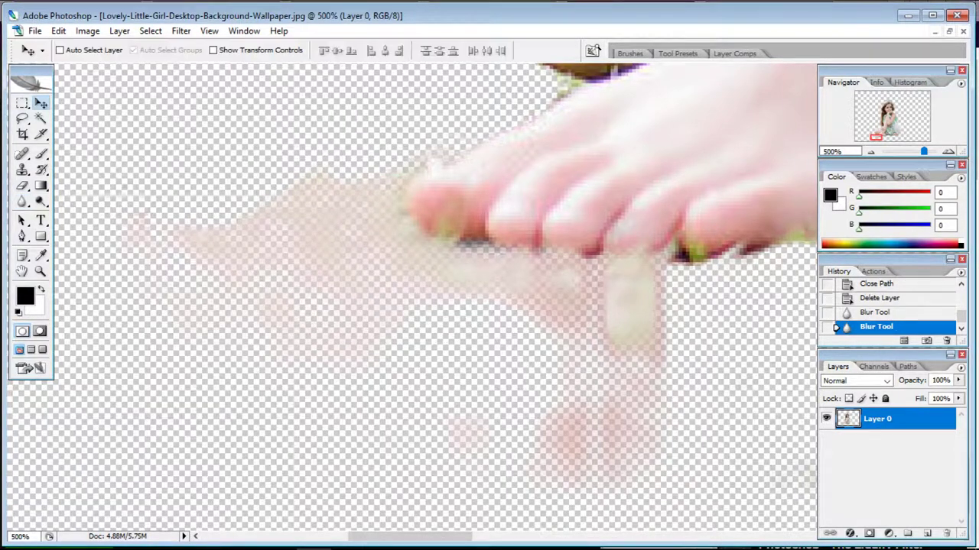
right_click(511, 205)
left_click(550, 215)
Erase the pale pink smudge and blurry strip below the toes.
key("e")
mouse_move(323, 196)
left_mouse_down()
mouse_move(291, 283)
mouse_move(372, 251)
left_mouse_up()
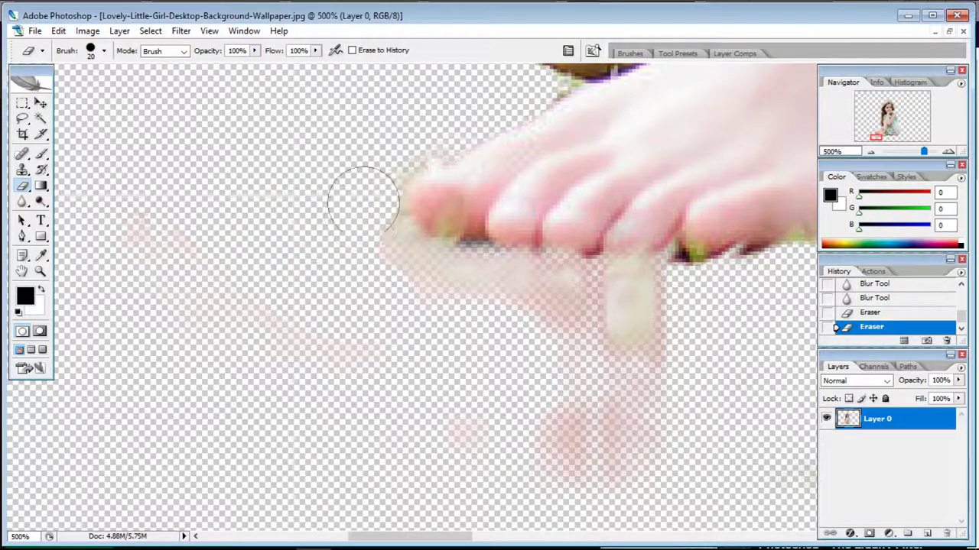
mouse_move(360, 201)
left_mouse_down()
mouse_move(527, 287)
mouse_move(623, 350)
mouse_move(528, 294)
mouse_move(455, 386)
left_mouse_up()
scroll(455, 386, "up", 5)
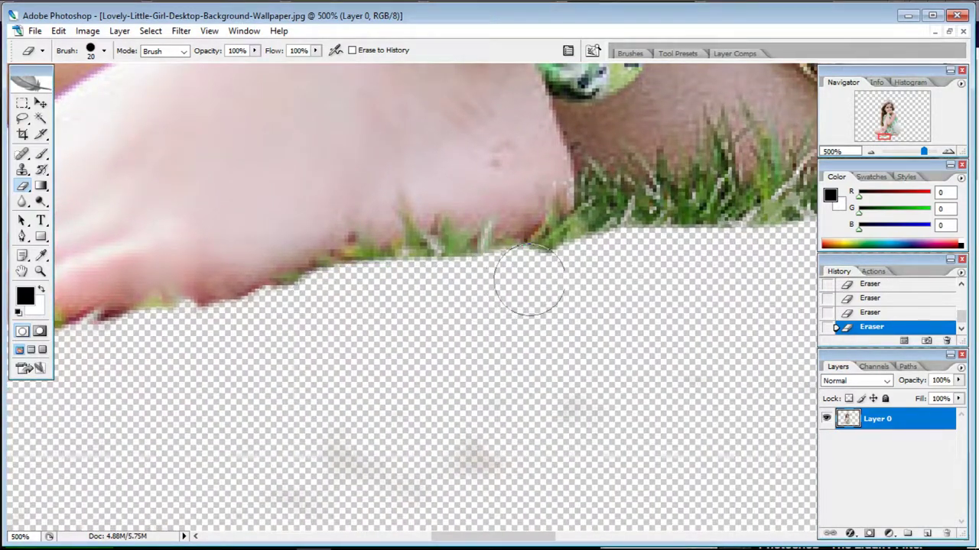
scroll(525, 280, "right", 5)
scroll(431, 349, "left", 5)
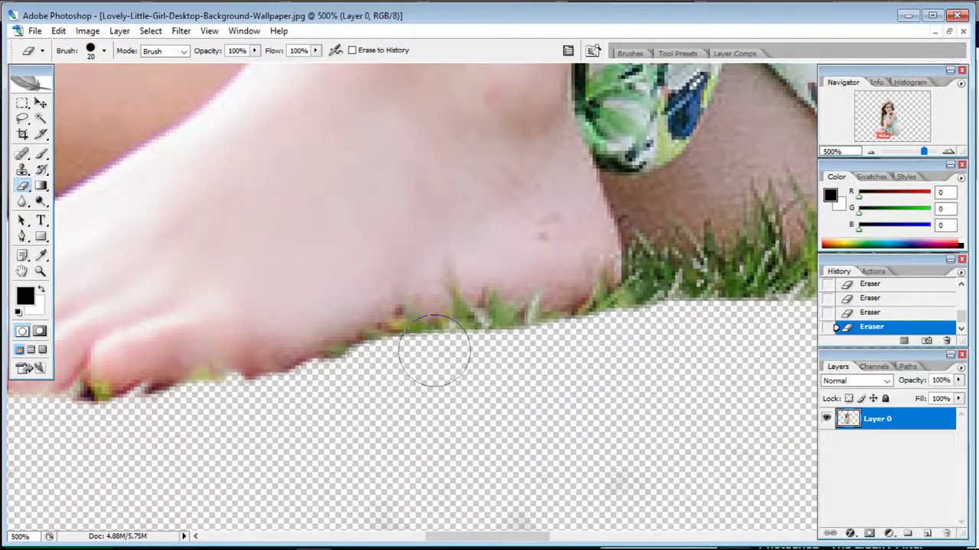
Sample skin at the heel and set the Clone Stamp to Opacity 50%, Flow 66%.
key("s")
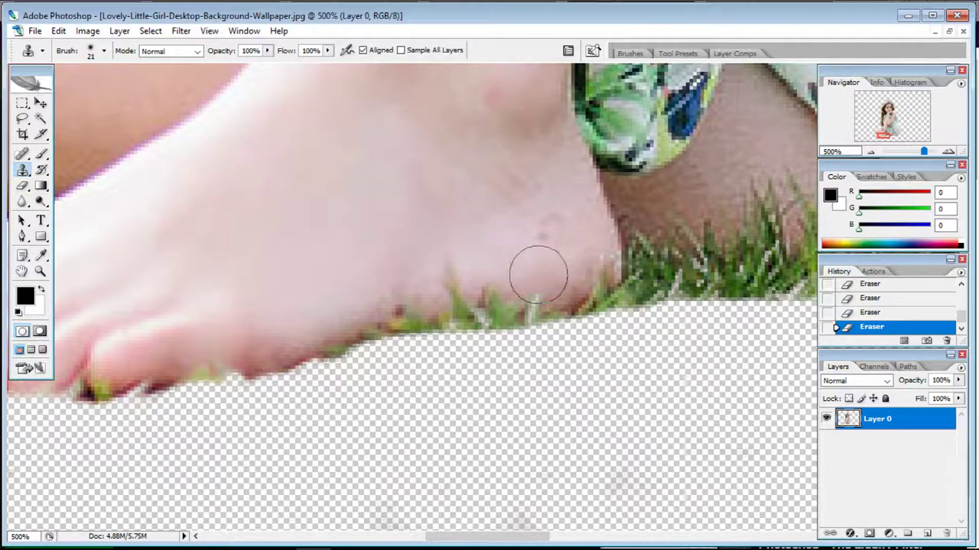
left_click(538, 273)
left_click(522, 296)
key("ctrl+z")
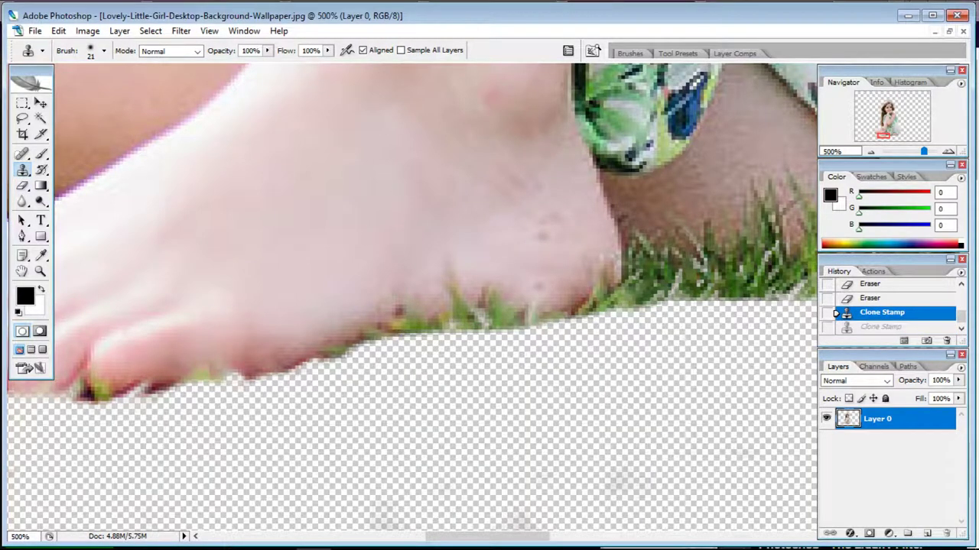
left_click_drag(327, 51, 314, 64)
left_click(266, 50)
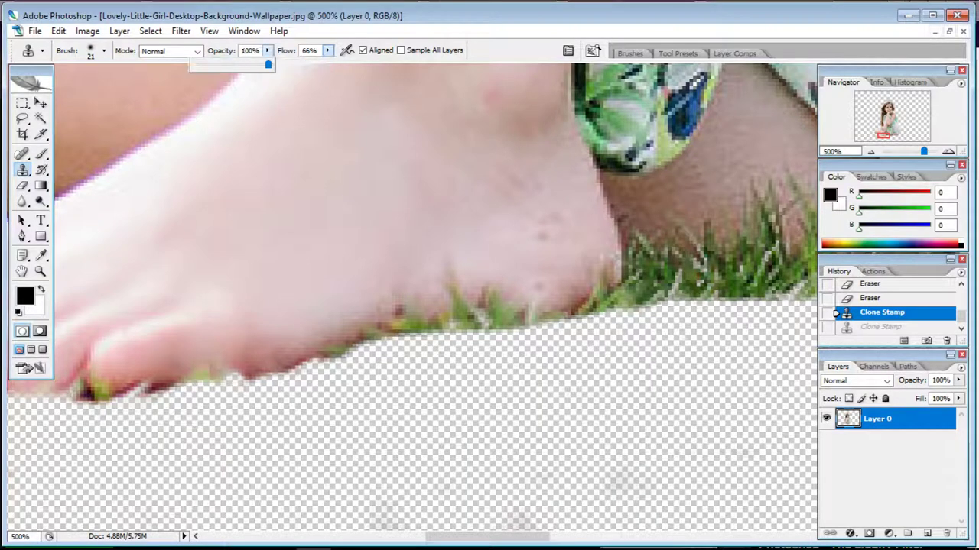
Clone skin over the heel's bottom edge, its dark spots and the grass behind it.
left_click_drag(396, 283, 572, 273)
left_click(493, 285)
left_click(507, 280)
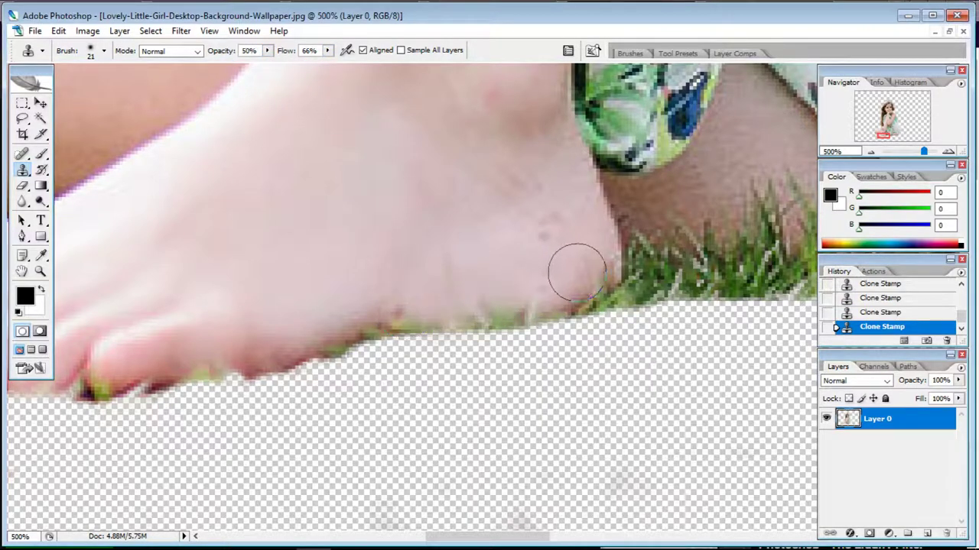
left_click(437, 277, "alt")
left_click_drag(389, 300, 370, 308)
scroll(412, 291, "up", 1)
scroll(461, 264, "right", 4)
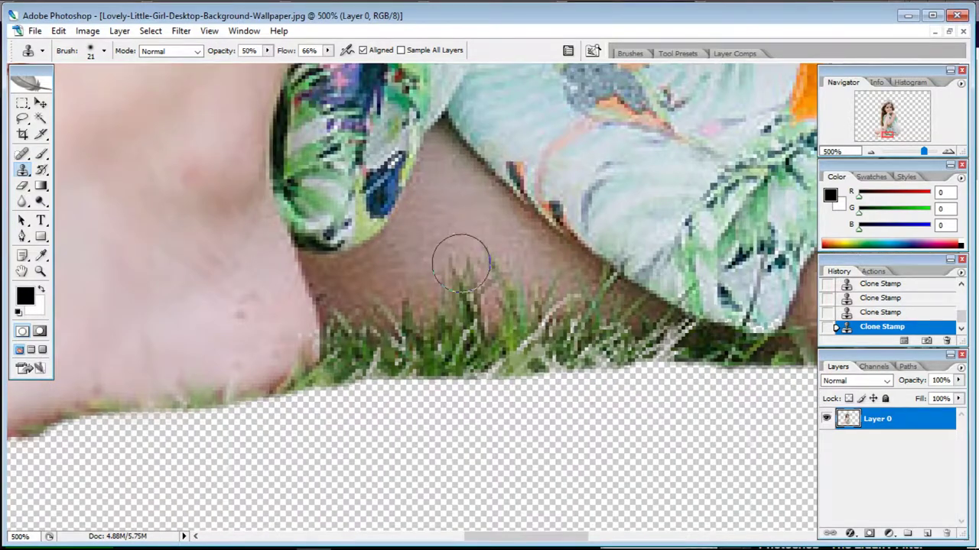
left_click_drag(485, 273, 530, 310)
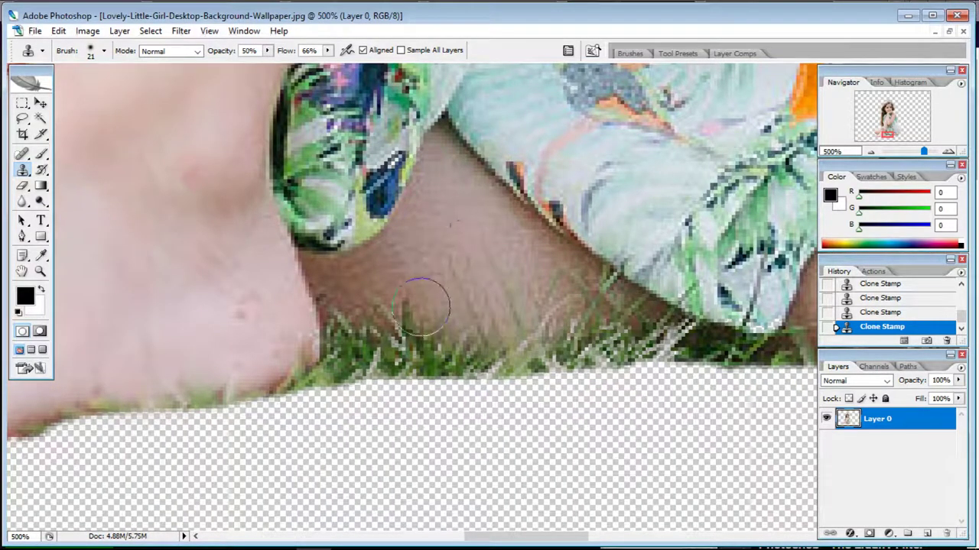
Zoom in on the toes and clone skin over the grass blades at the toe tips and underside.
scroll(642, 314, "right", 3)
scroll(642, 314, "right", 5)
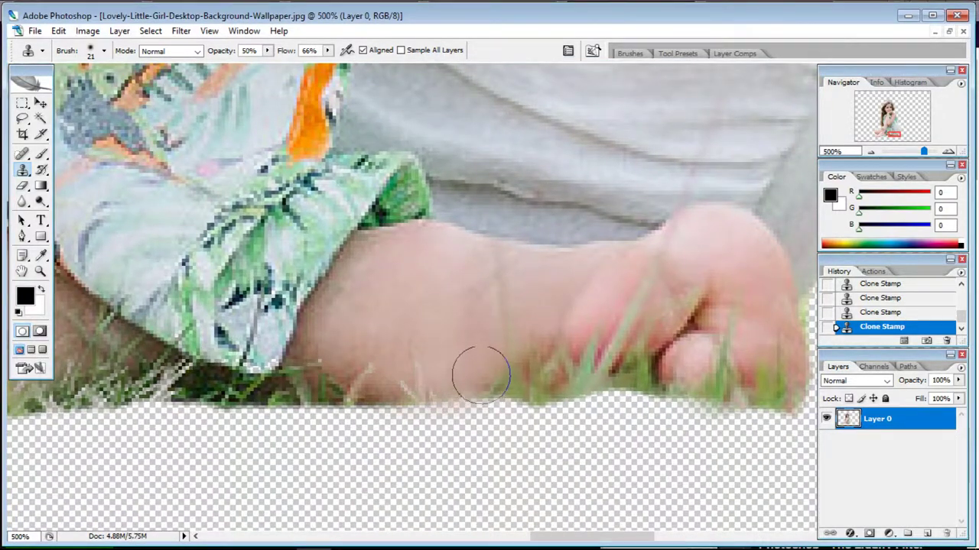
scroll(476, 371, "right", 3)
key("ctrl+plus")
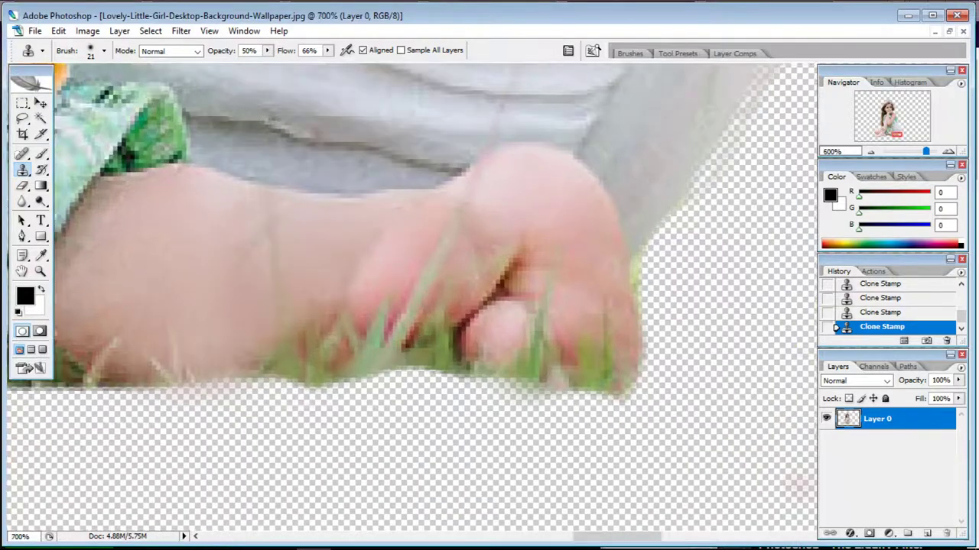
key("ctrl+plus")
key("bracketleft")
key("bracketleft")
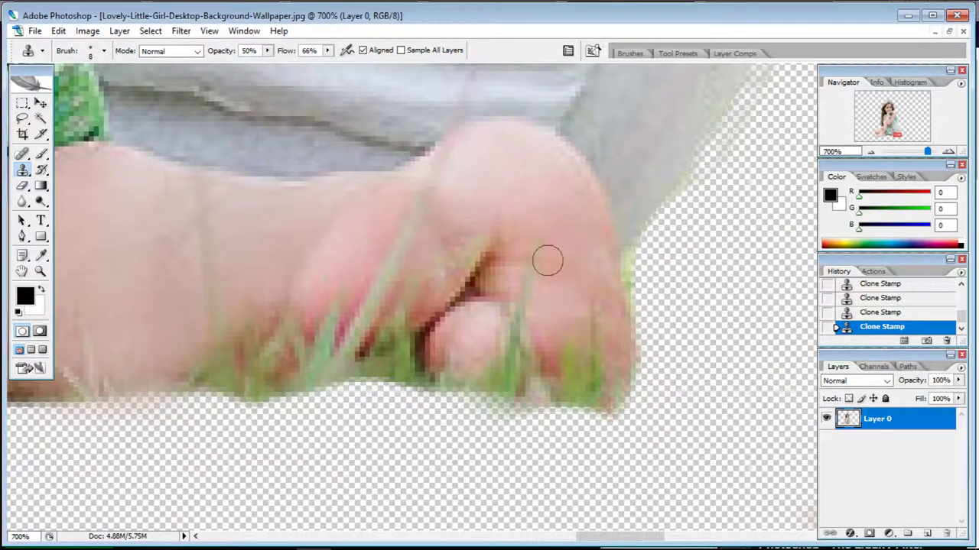
mouse_move(531, 289)
left_mouse_down()
mouse_move(476, 372)
mouse_move(591, 351)
left_mouse_up()
left_click_drag(550, 386, 481, 380)
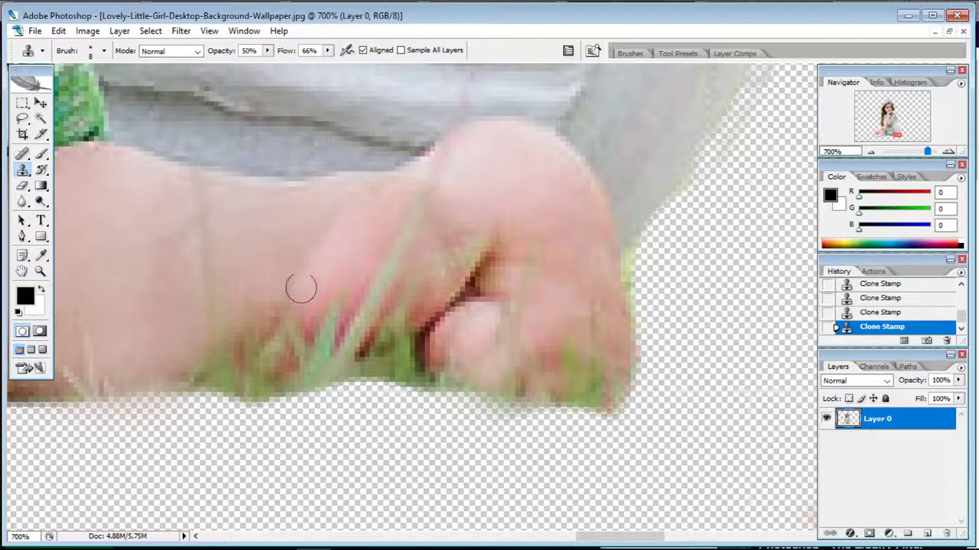
mouse_move(421, 202)
left_mouse_down()
mouse_move(387, 258)
mouse_move(356, 275)
mouse_move(369, 309)
left_mouse_up()
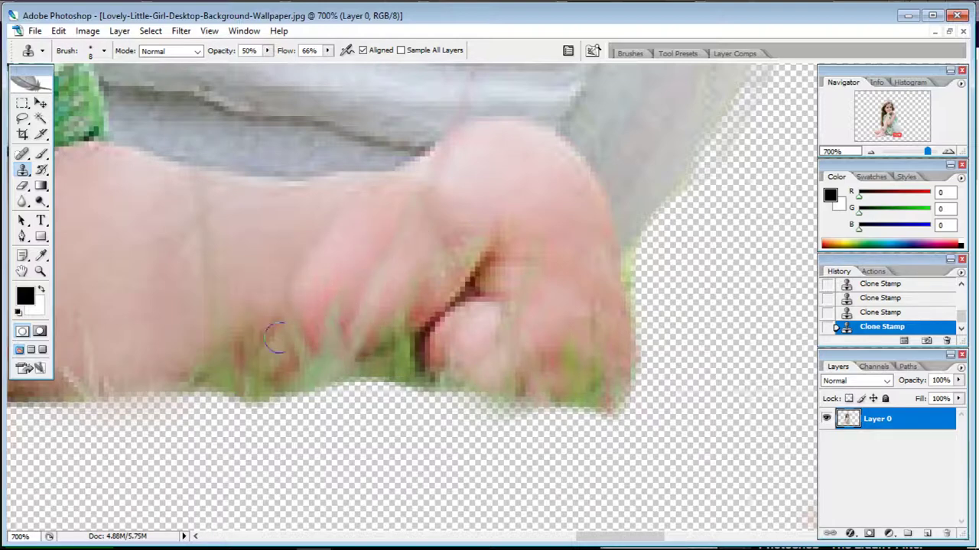
Erase the stray grass along the bottom edge of the foot.
key("e")
mouse_move(281, 432)
left_mouse_down()
mouse_move(393, 426)
mouse_move(440, 394)
left_mouse_up()
scroll(413, 306, "left", 5)
Erase the leftover grass pixels along the edge and zoom out to the whole image.
scroll(491, 372, "up", 1)
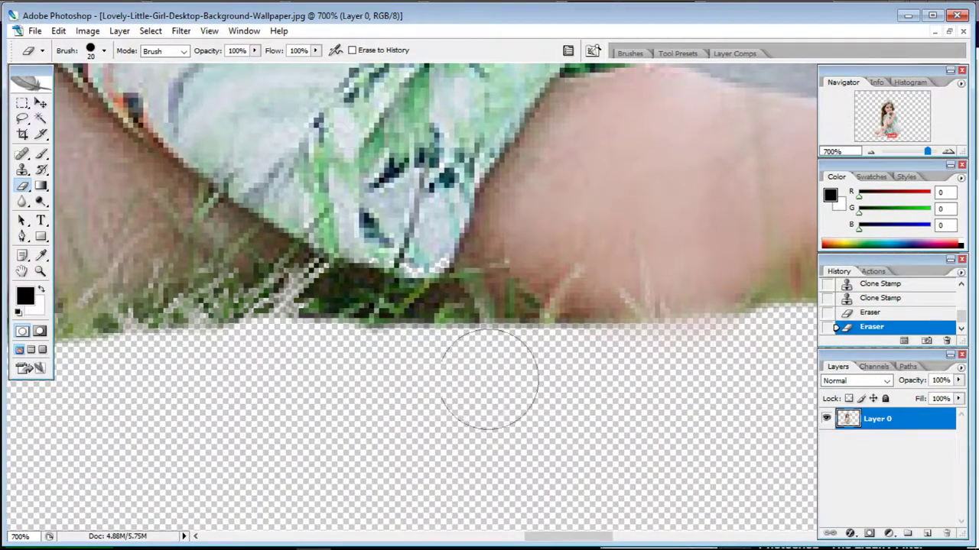
mouse_move(211, 363)
left_mouse_down()
mouse_move(339, 328)
mouse_move(195, 360)
left_mouse_up()
key("ctrl+minus")
key("ctrl+minus")
key("ctrl+minus")
key("ctrl+minus")
key("ctrl+minus")
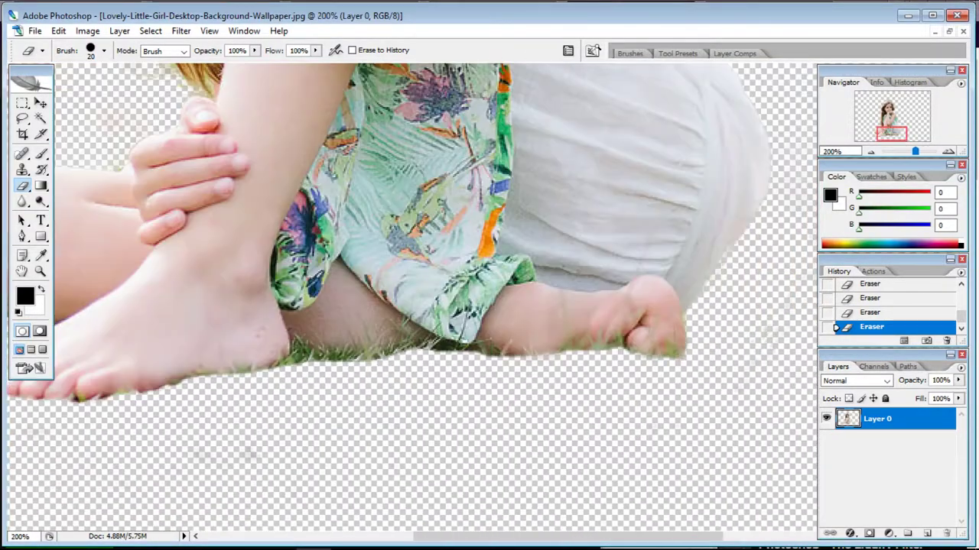
key("ctrl+minus")
key("ctrl+minus")
key("ctrl+minus")
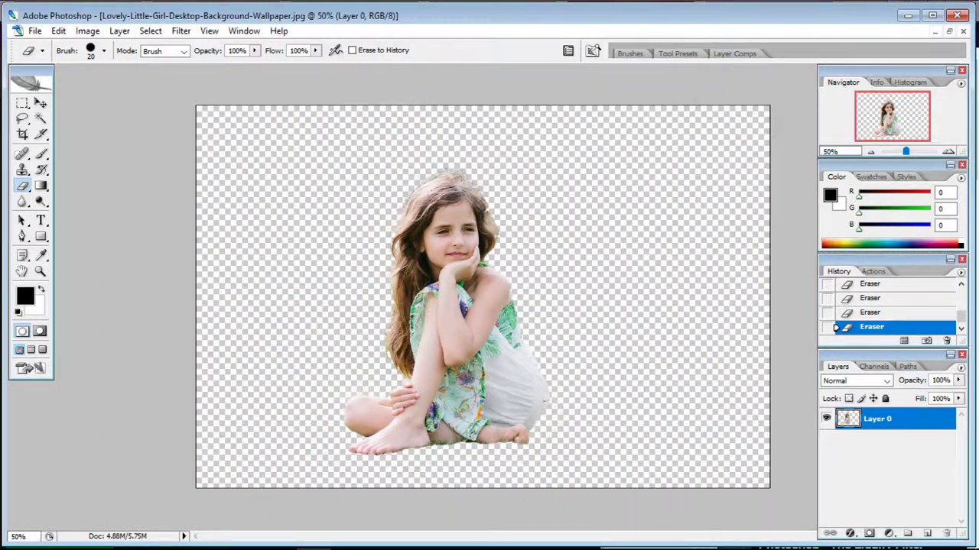
Nudge the cutout slightly right, then select all and cut it from Layer 0.
key("v")
left_click_drag(497, 358, 503, 358)
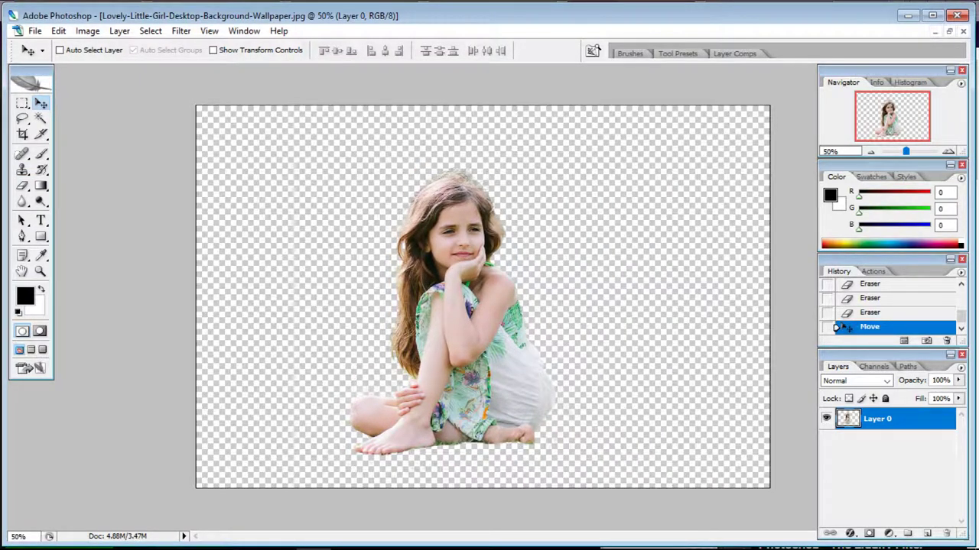
key("ctrl+a")
key("ctrl+x")
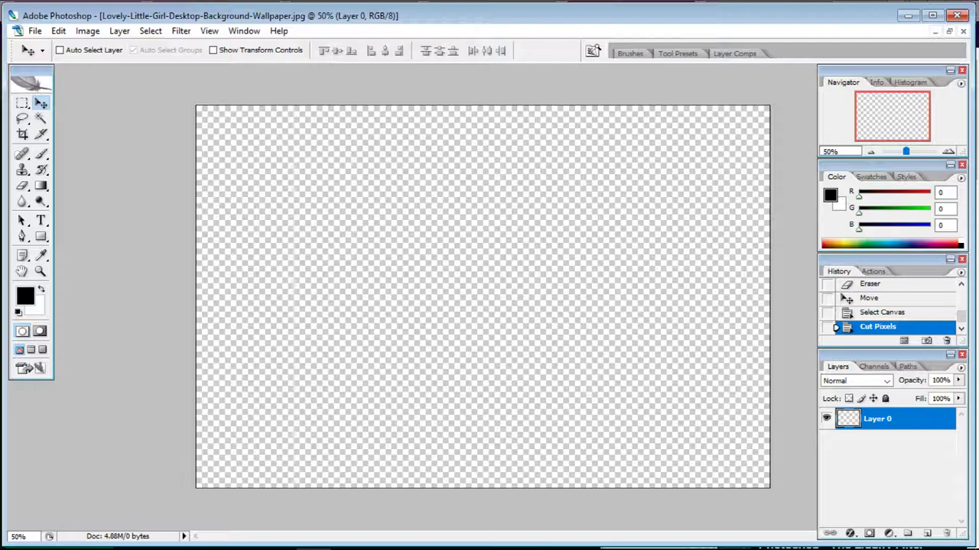
Bring up the Open dialog, cancel it without opening a file, and switch to the web browser.
key("ctrl+o")
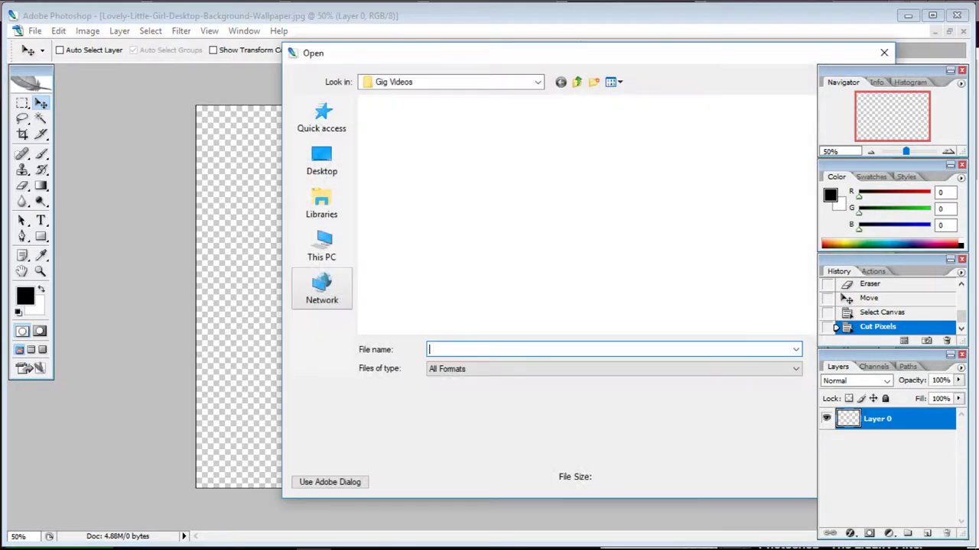
left_click(321, 246)
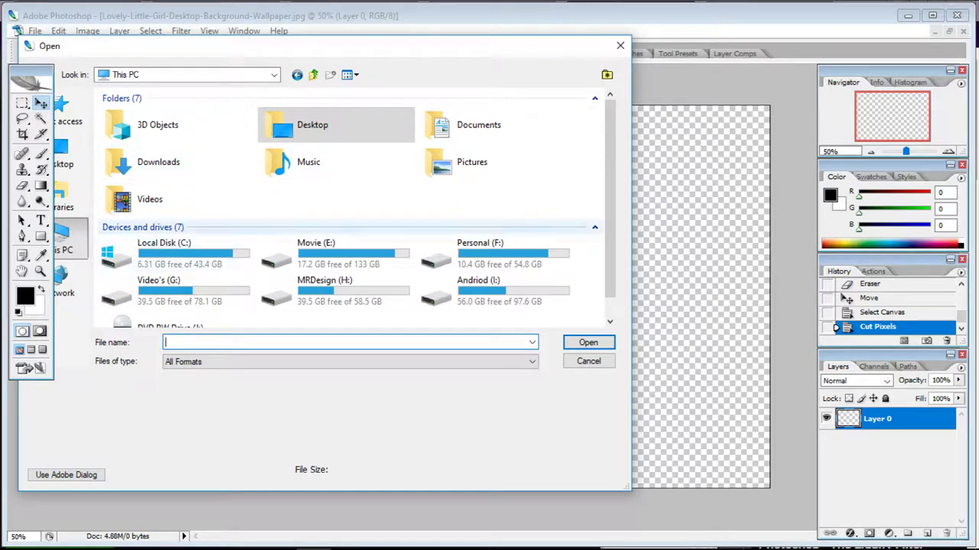
scroll(176, 162, "down", 1)
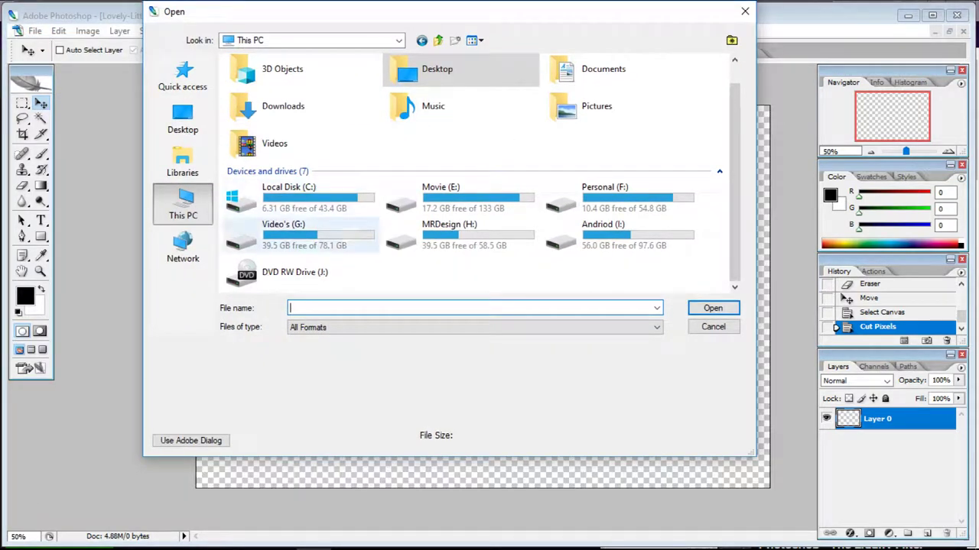
key("Escape")
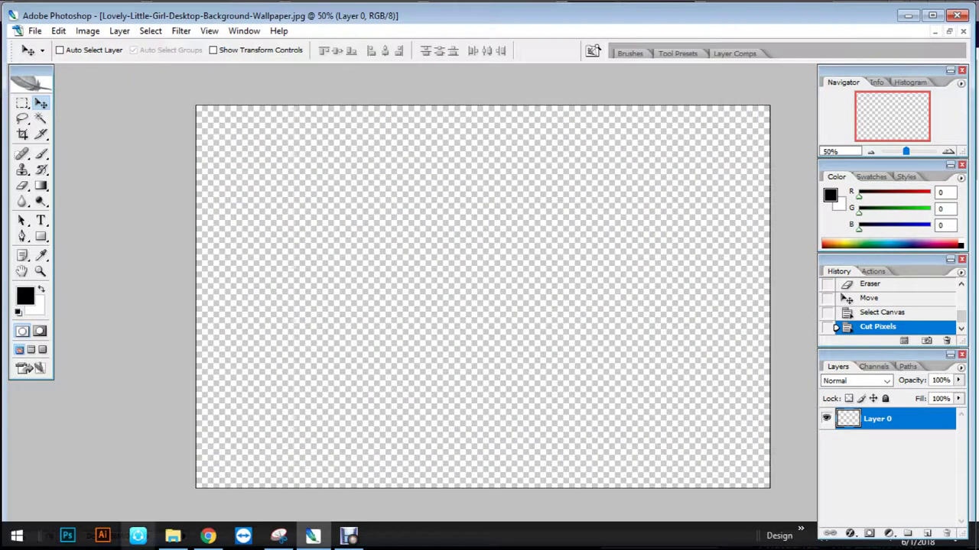
left_click(208, 536)
Search Google for 'background' in a new tab and switch to image results.
key("ctrl+t")
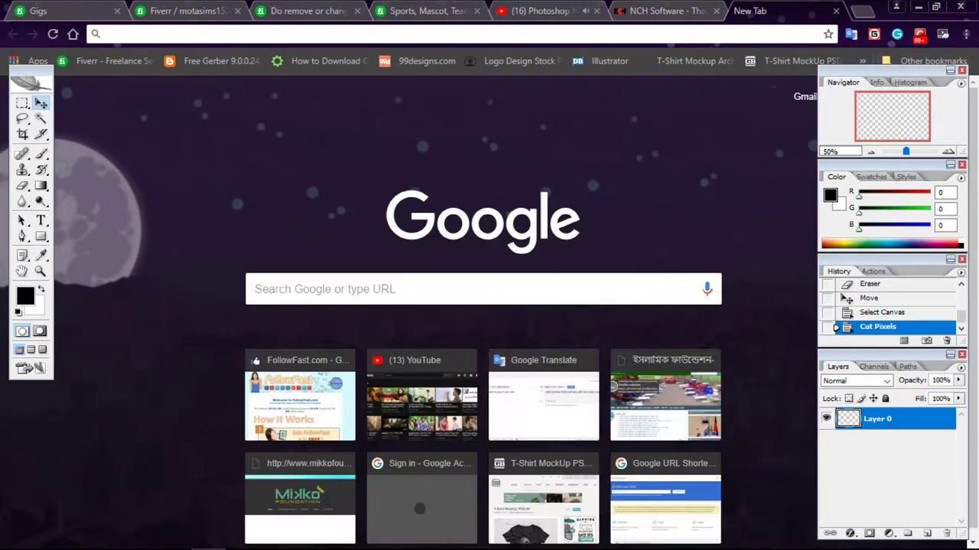
type("bra")
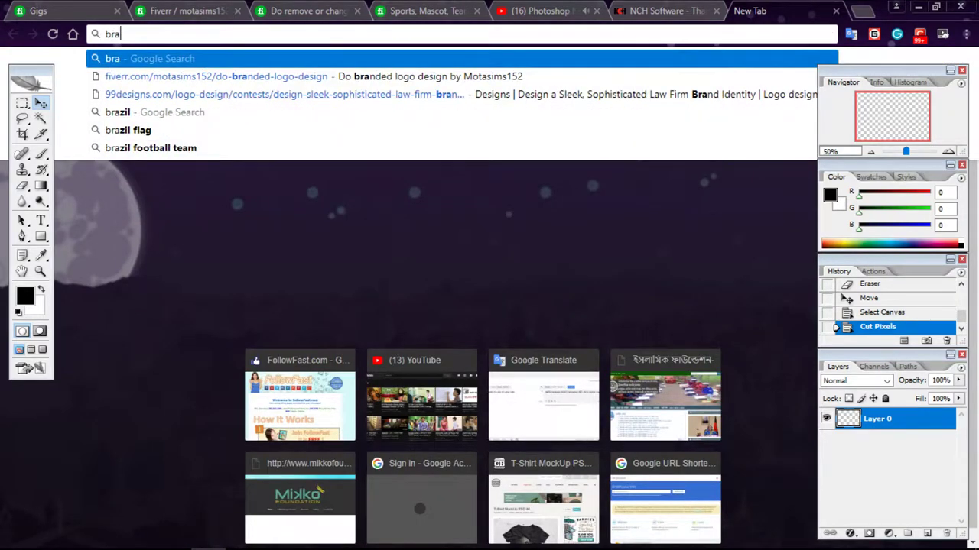
type("ckground")
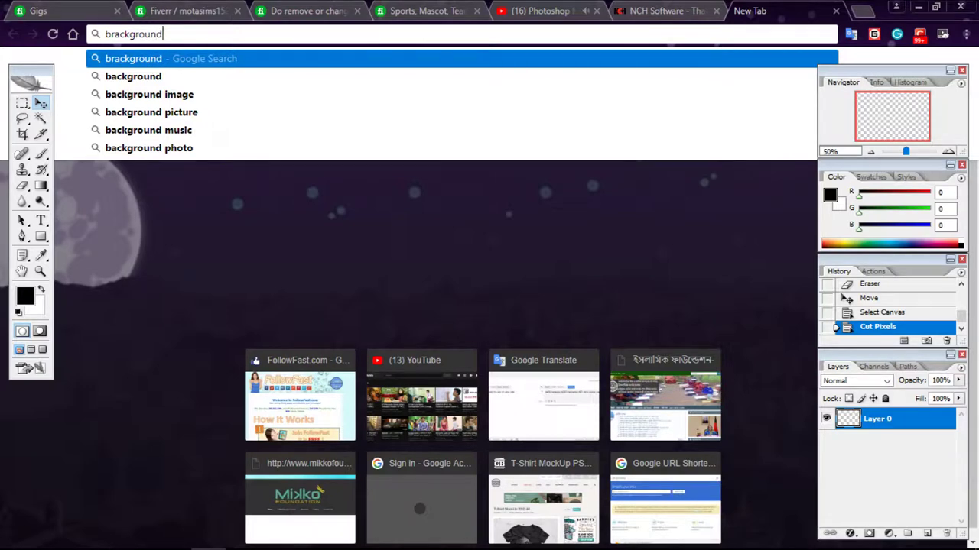
key("Return")
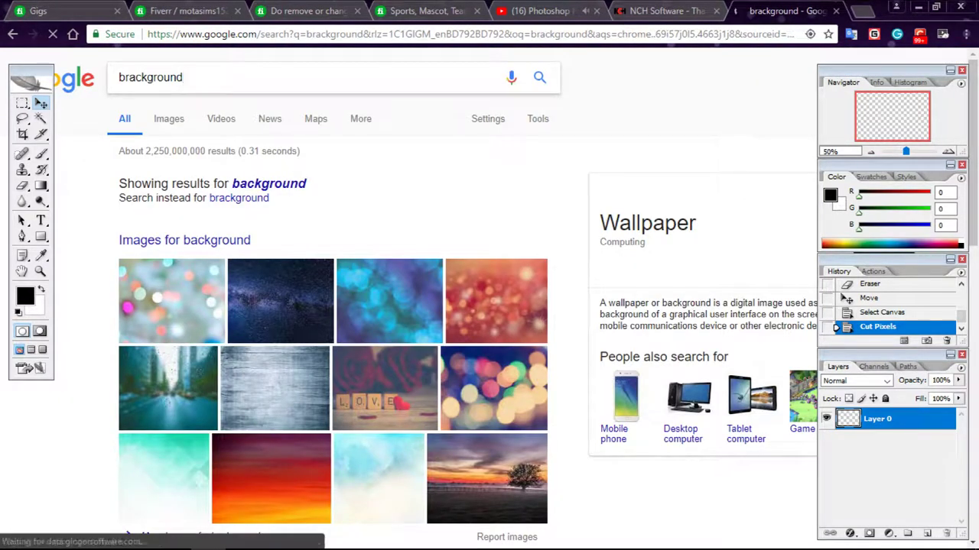
left_click(496, 386)
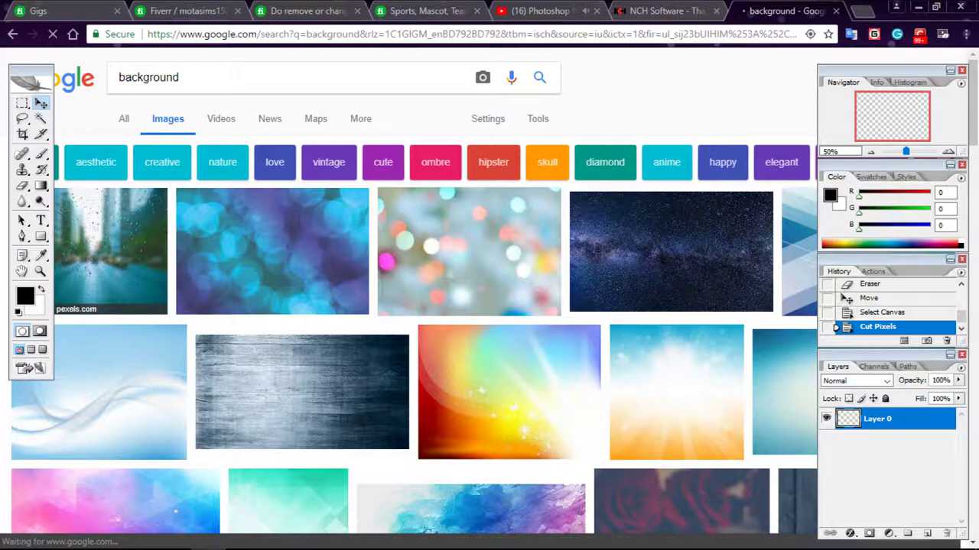
Preview the rainy street background, glance back at Photoshop, then close the preview.
scroll(470, 328, "down", 4)
scroll(398, 379, "down", 2)
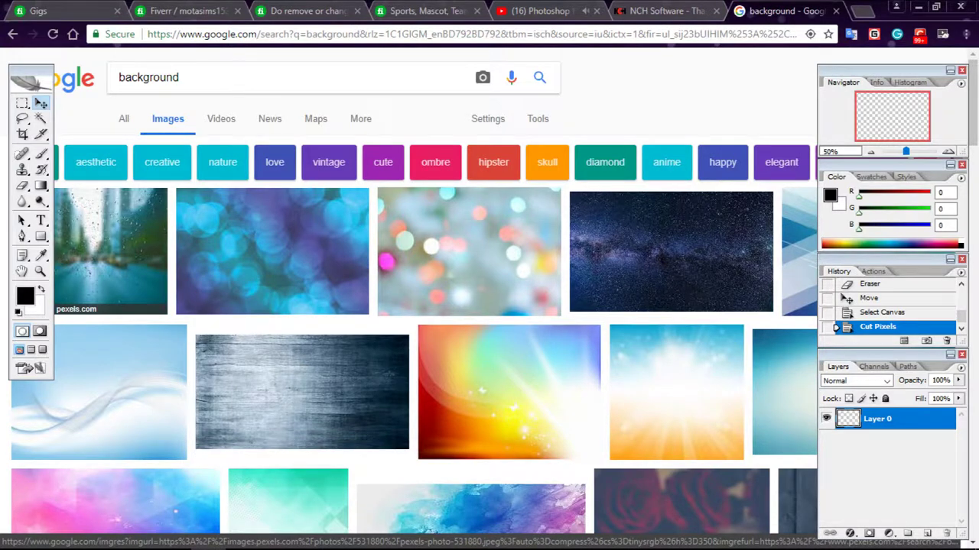
left_click(107, 252)
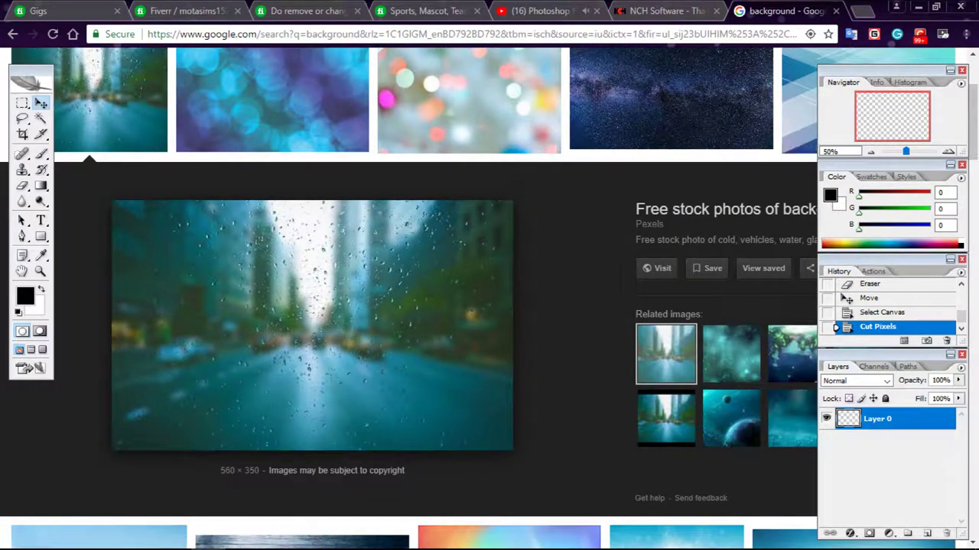
left_click(67, 536)
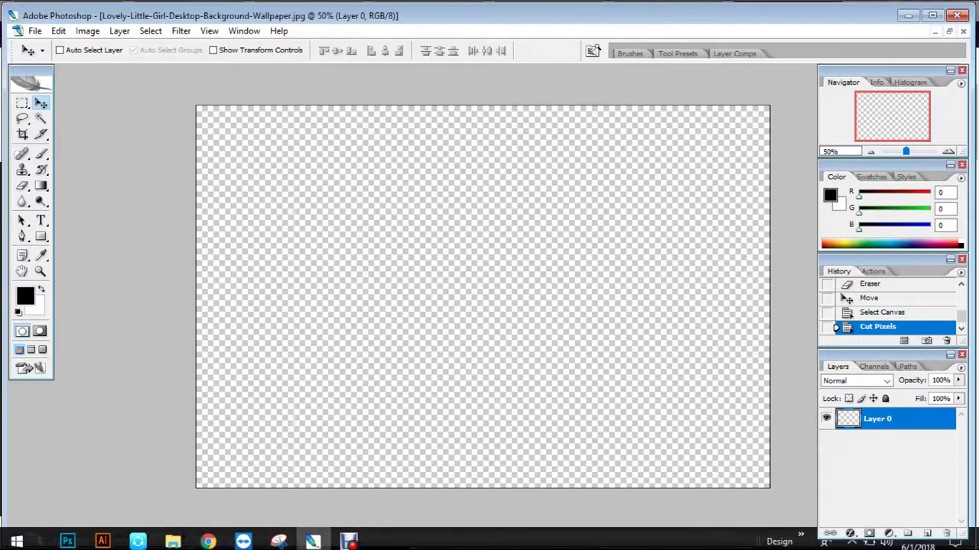
left_click(908, 11)
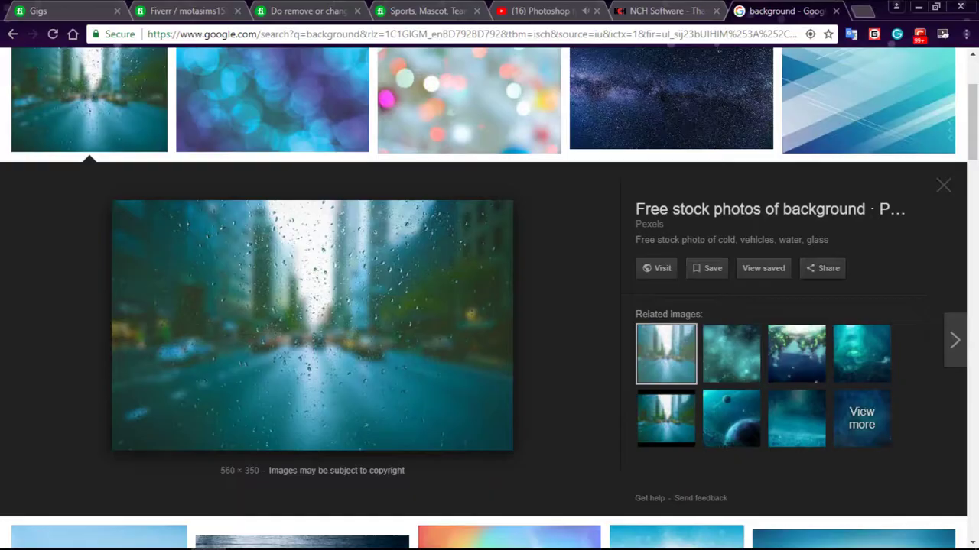
key("Escape")
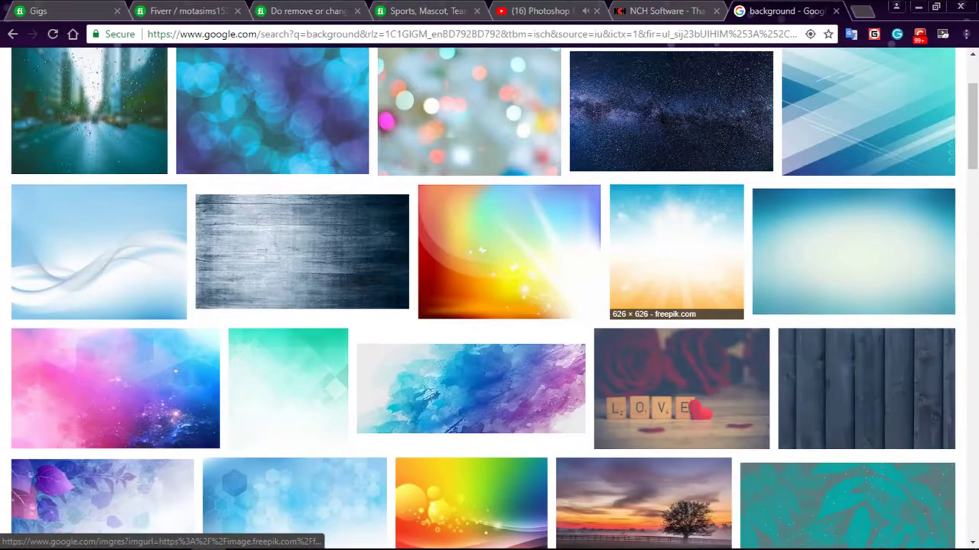
Open the dark grey spotlight background and show more images similar to it.
scroll(642, 356, "down", 5)
scroll(642, 356, "up", 3)
scroll(585, 359, "down", 1)
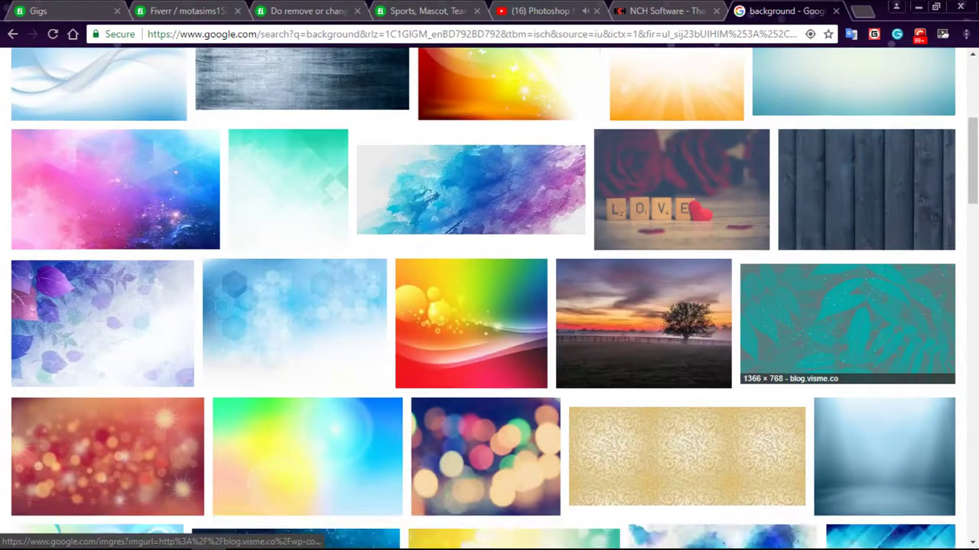
scroll(585, 359, "down", 5)
scroll(585, 359, "down", 5)
scroll(585, 359, "down", 1)
scroll(489, 352, "down", 6)
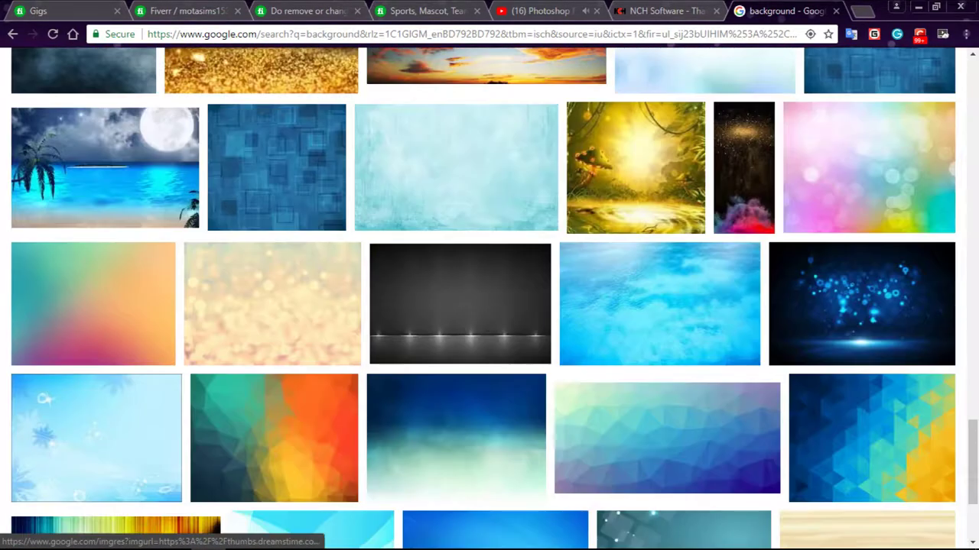
left_click(458, 306)
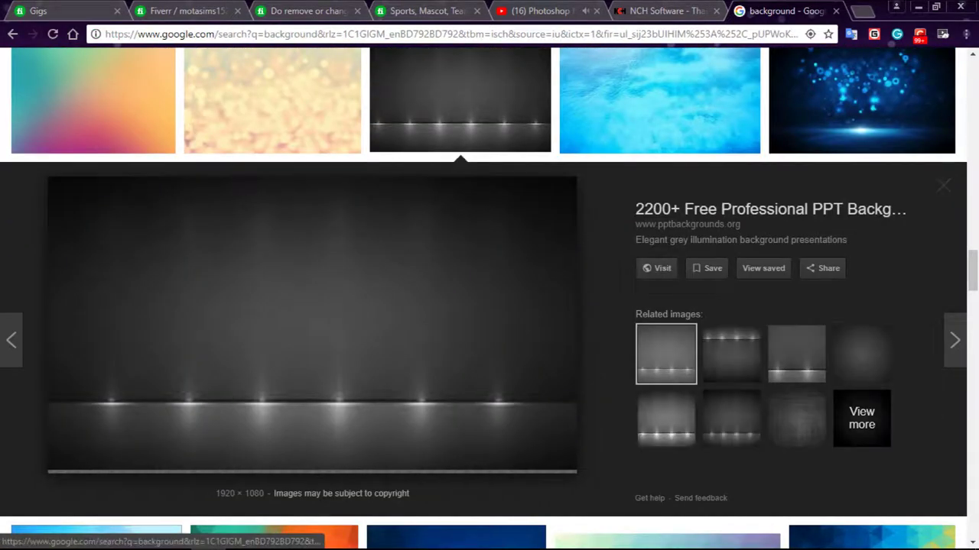
left_click(862, 418)
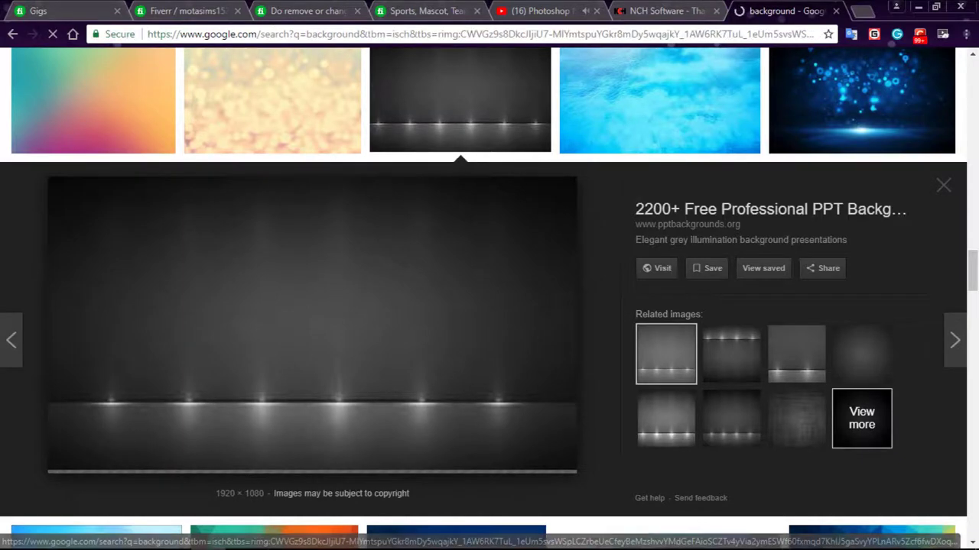
Scroll through the page of backgrounds similar to the spotlight backdrop.
scroll(489, 306, "down", 4)
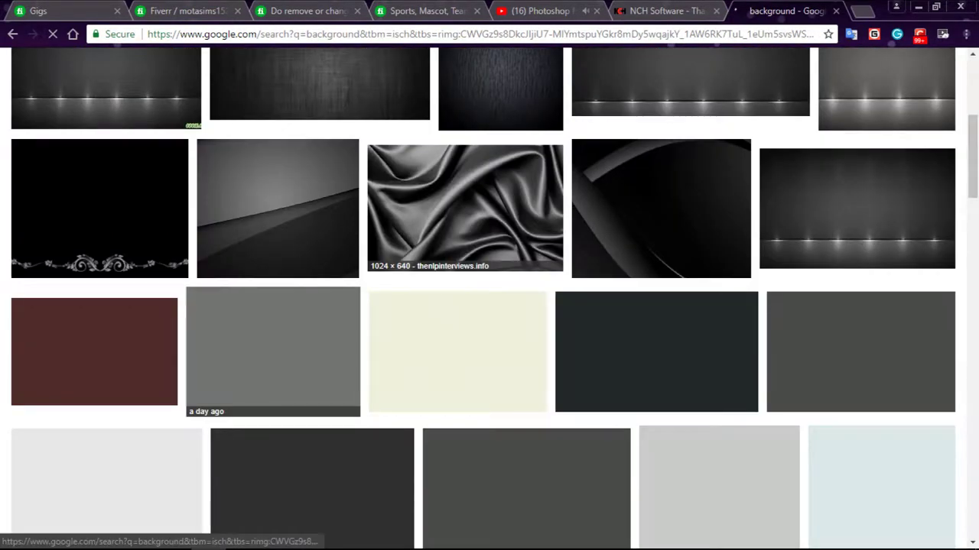
scroll(490, 306, "down", 4)
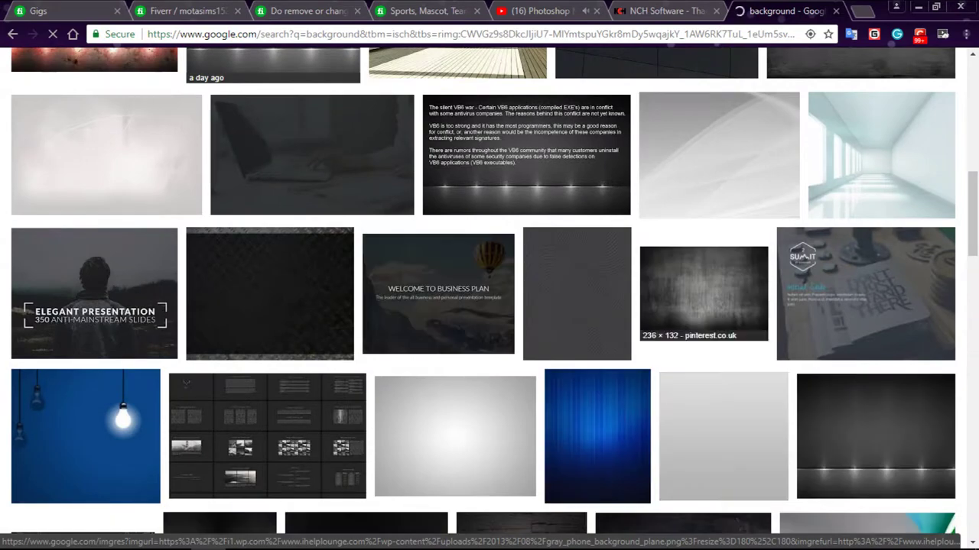
scroll(490, 306, "down", 4)
scroll(489, 306, "down", 4)
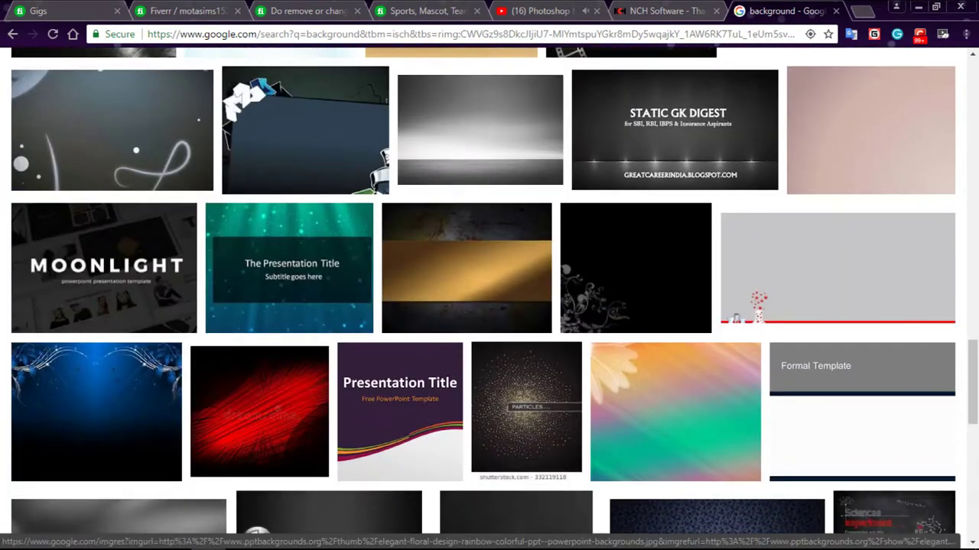
scroll(490, 305, "down", 4)
scroll(490, 306, "down", 3)
scroll(489, 306, "down", 4)
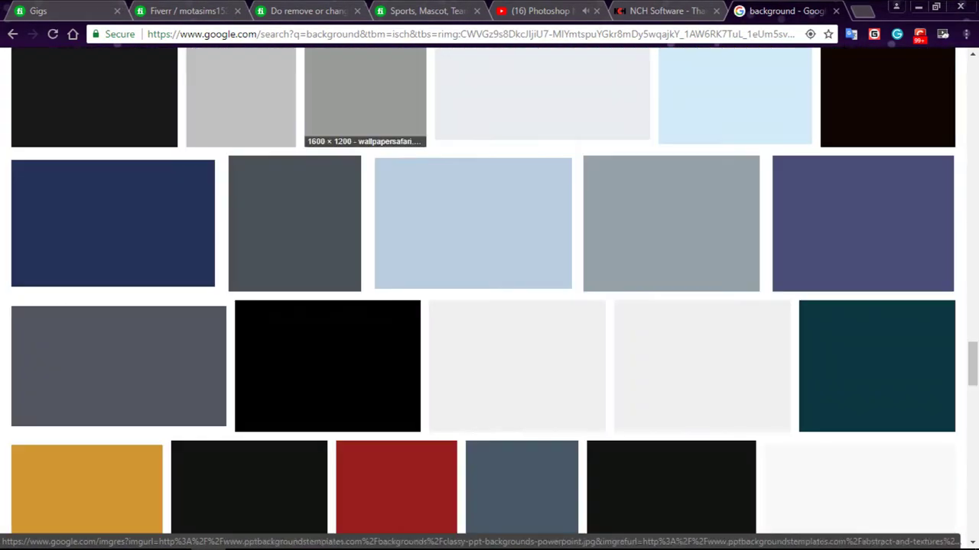
scroll(504, 397, "down", 2)
scroll(504, 397, "down", 5)
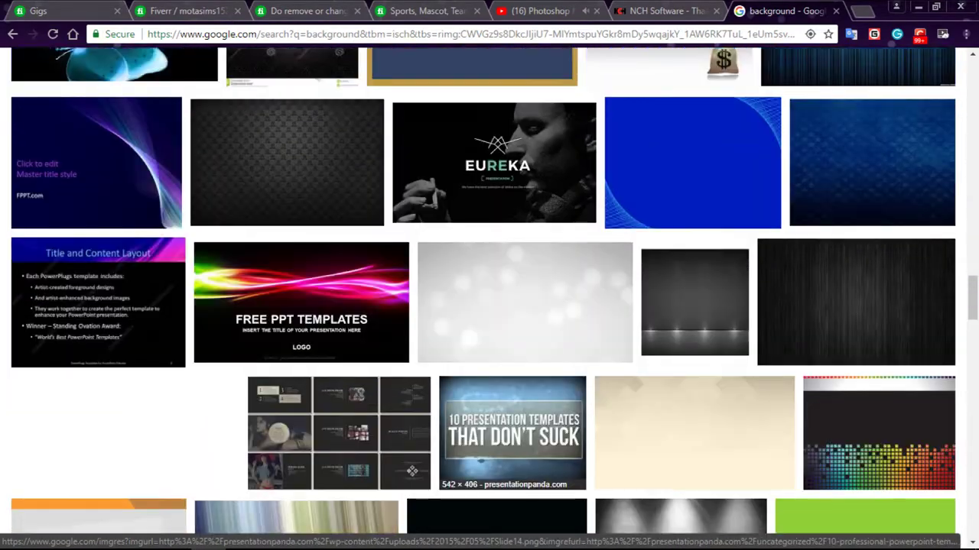
scroll(512, 432, "up", 1)
scroll(512, 432, "down", 5)
scroll(512, 432, "down", 2)
scroll(515, 428, "down", 4)
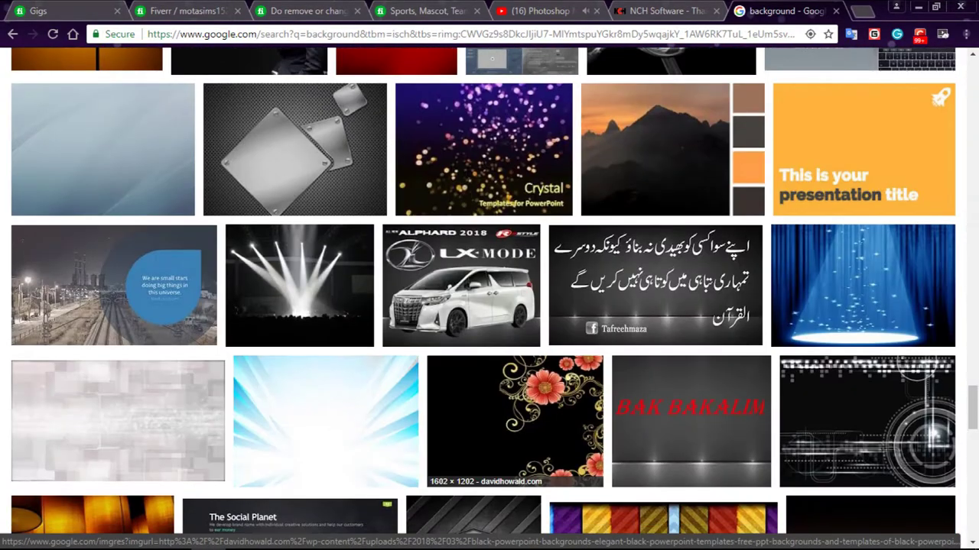
scroll(515, 428, "up", 5)
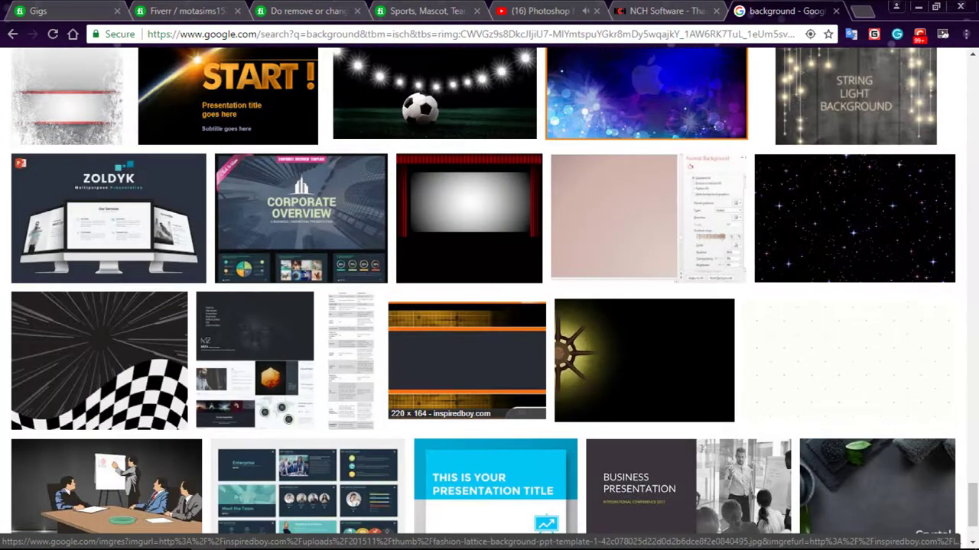
scroll(515, 428, "up", 5)
scroll(514, 429, "down", 8)
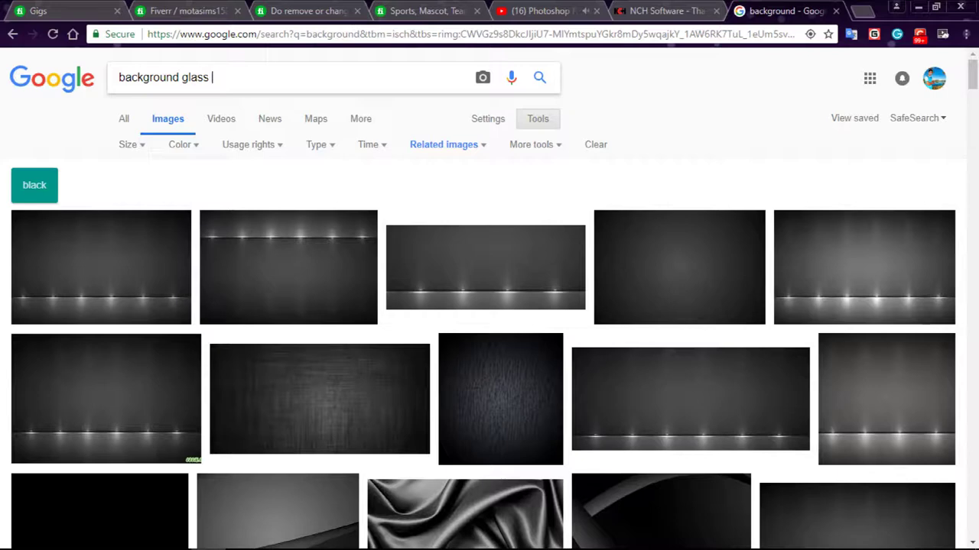
Run the 'background glass effect' image search and browse the frosted and shattered glass results.
key("Return")
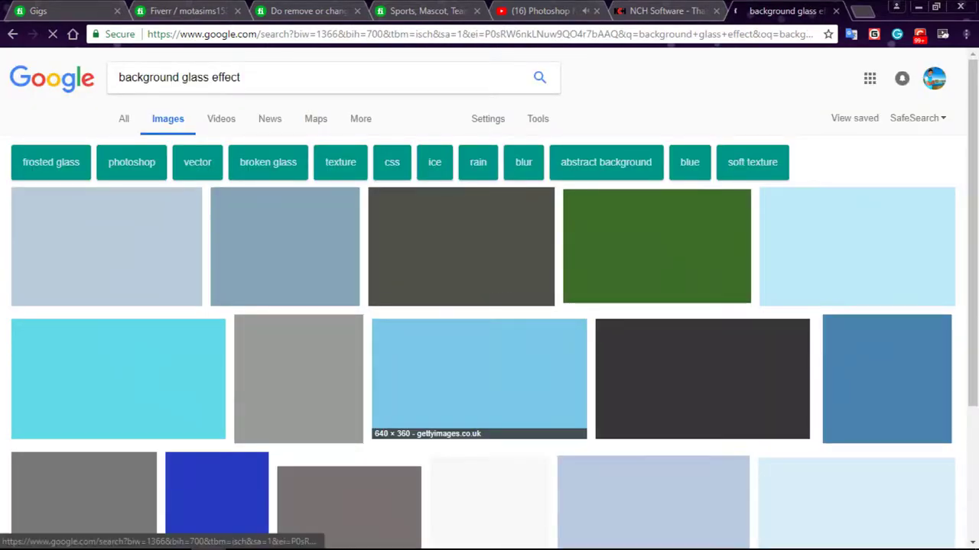
scroll(489, 344, "down", 10)
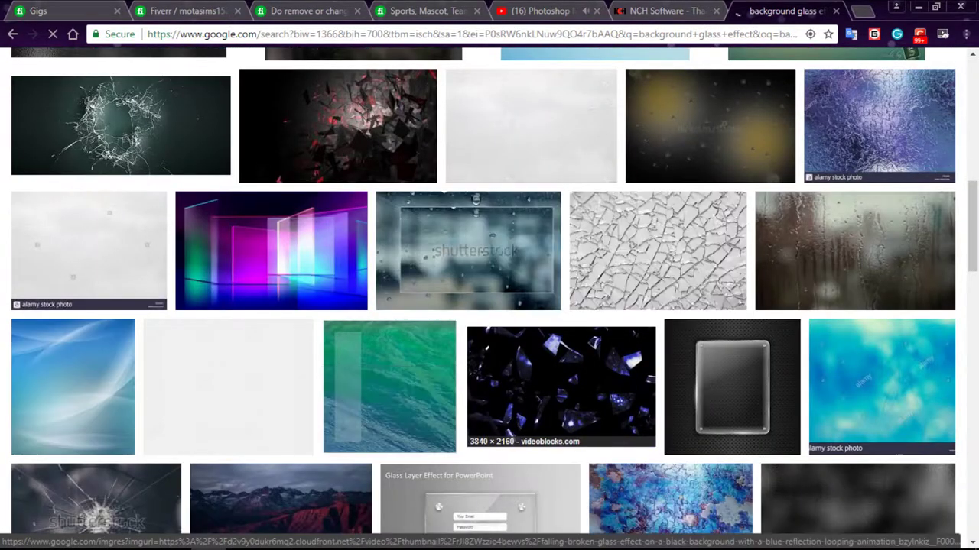
scroll(490, 298, "down", 4)
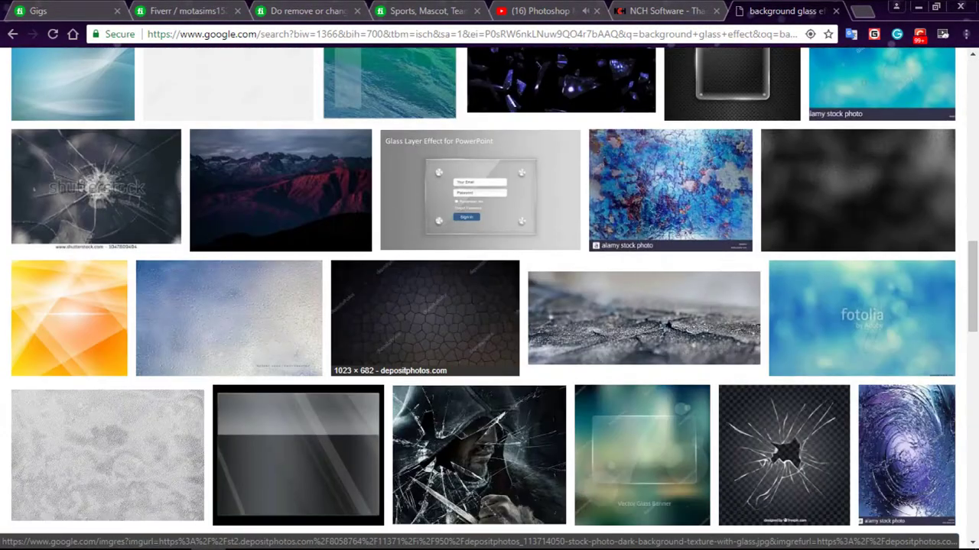
scroll(490, 298, "down", 4)
scroll(489, 298, "down", 4)
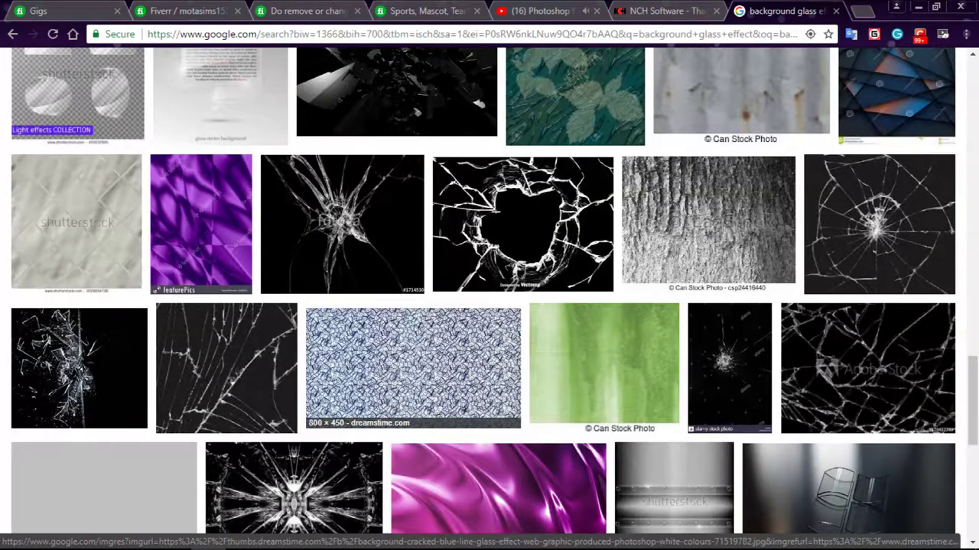
scroll(352, 344, "down", 5)
scroll(352, 344, "down", 5)
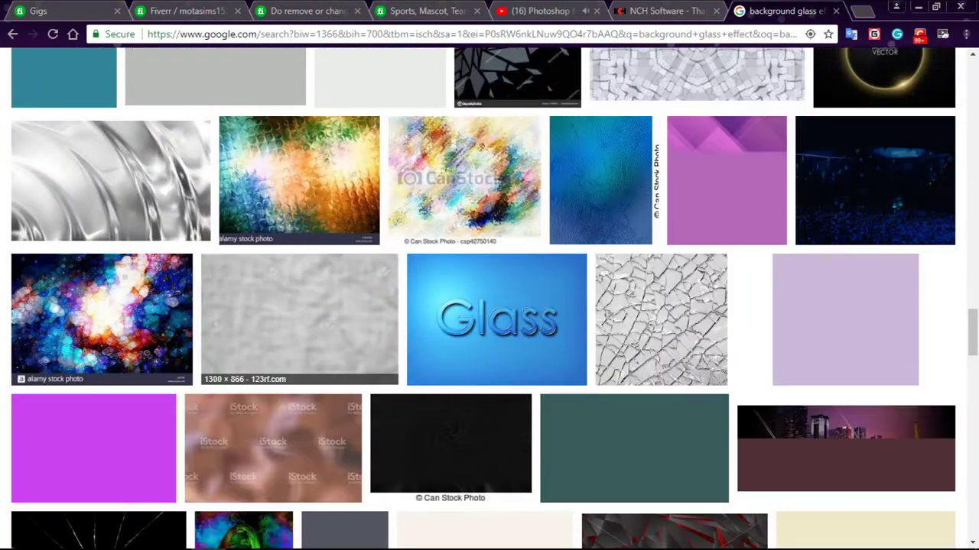
scroll(371, 306, "down", 2)
scroll(371, 306, "down", 2)
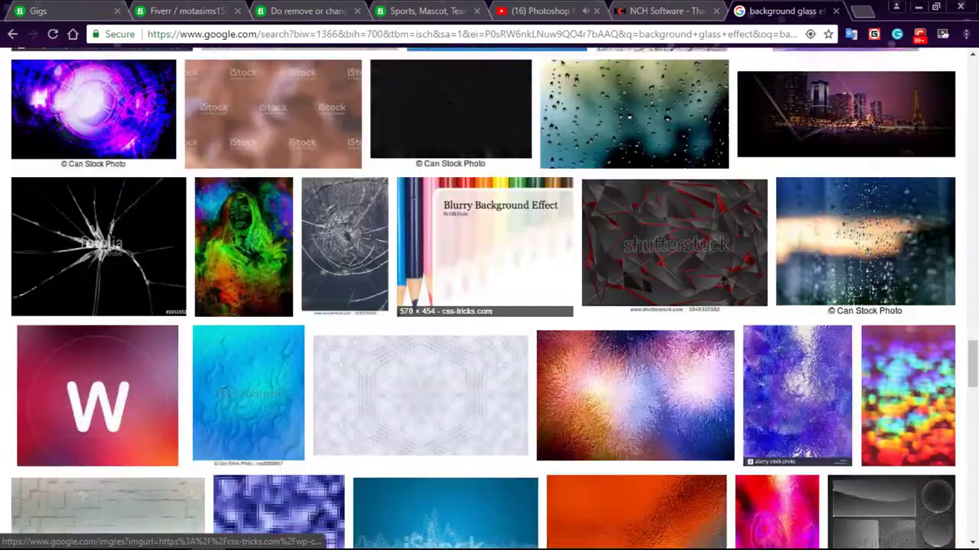
scroll(371, 306, "down", 3)
scroll(371, 306, "down", 2)
scroll(371, 305, "down", 5)
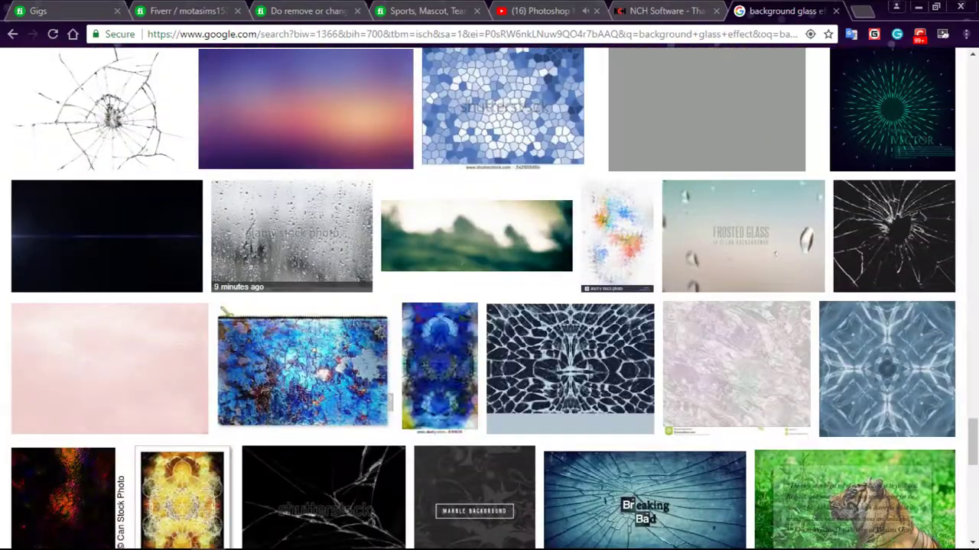
scroll(371, 306, "down", 5)
scroll(375, 329, "up", 10)
scroll(375, 329, "up", 10)
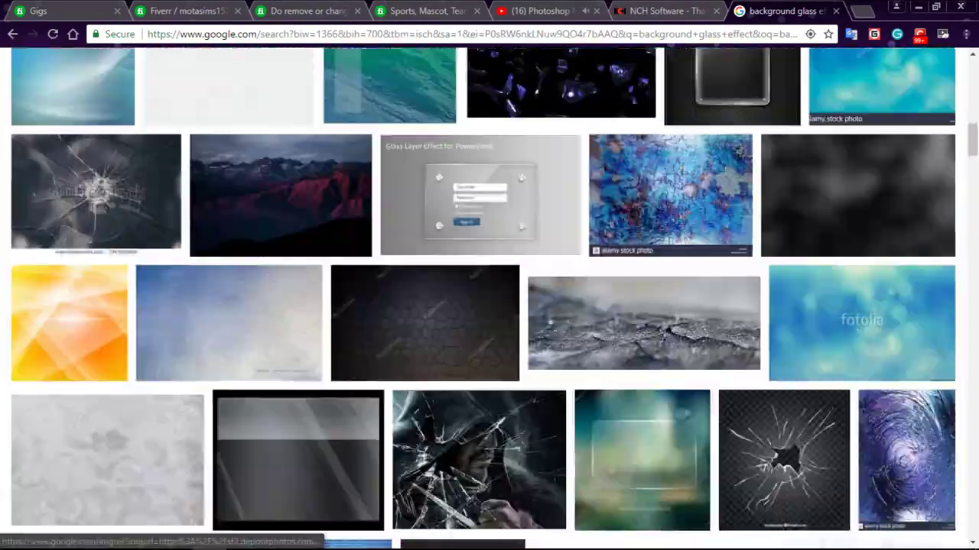
scroll(374, 329, "up", 10)
Replace the search query with 'black' and scroll the dark image results.
triple_click(223, 77)
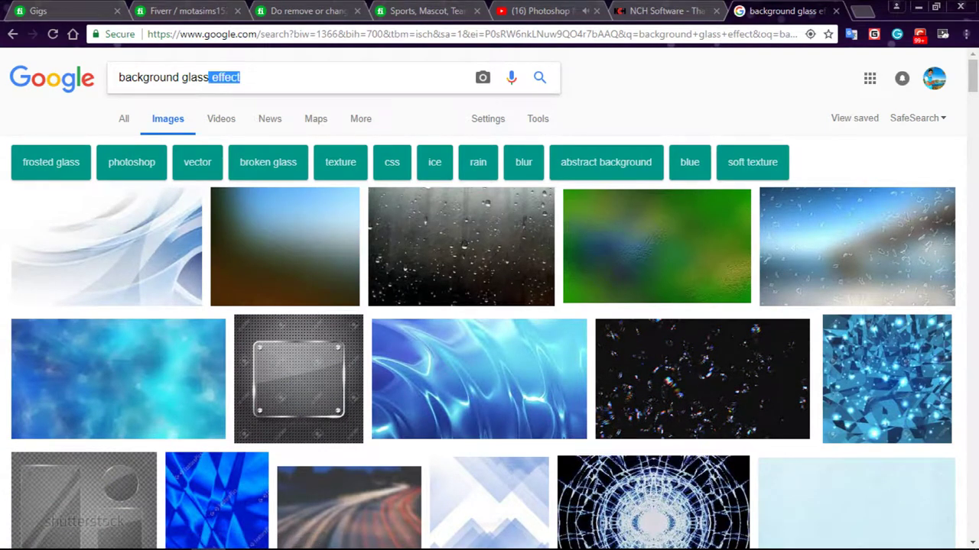
type("black")
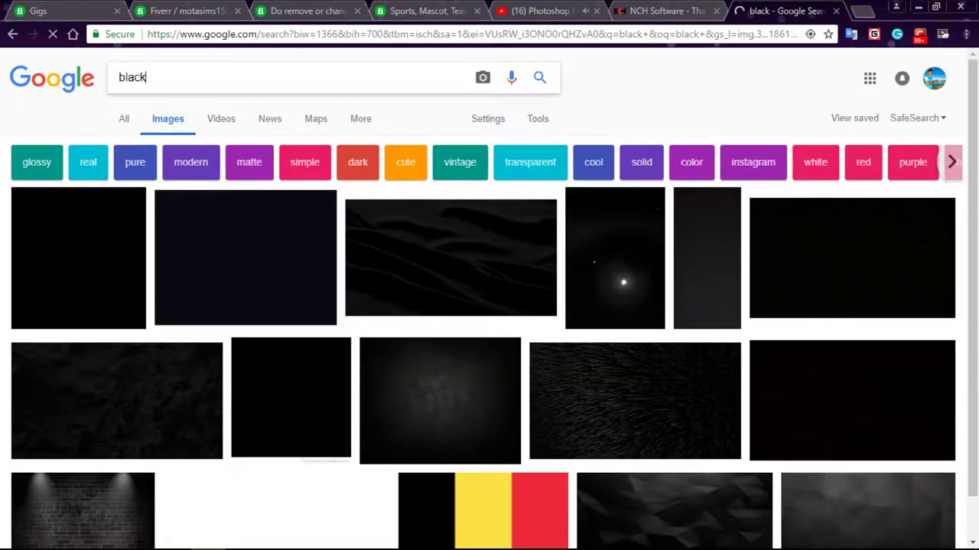
scroll(229, 270, "down", 10)
scroll(228, 269, "down", 2)
scroll(228, 269, "up", 8)
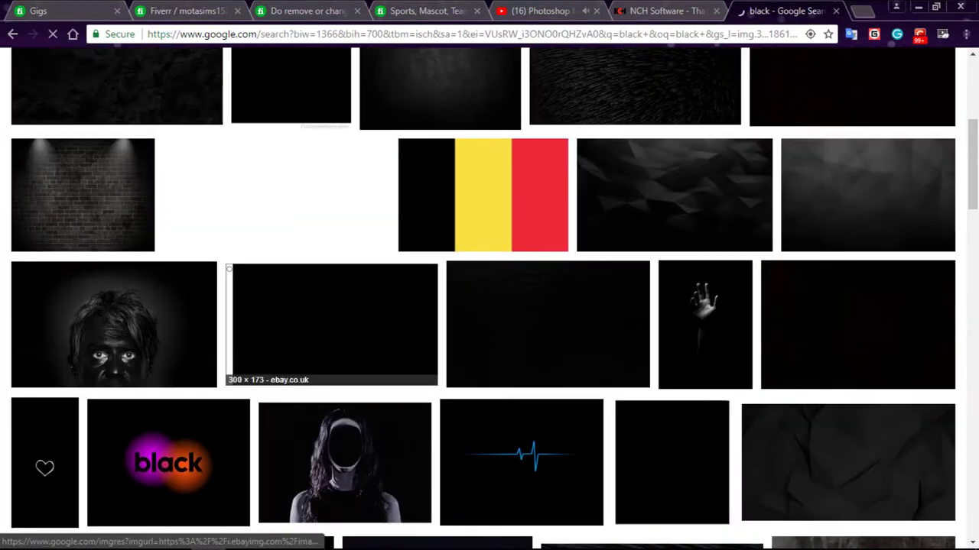
Scroll further and open the black Nike shoe image in a new tab.
scroll(344, 321, "down", 2)
scroll(344, 321, "down", 2)
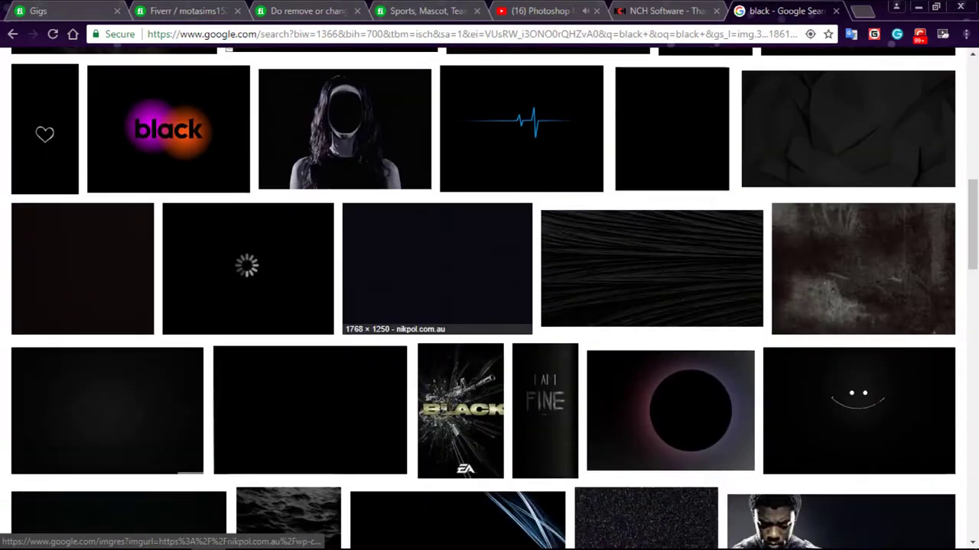
scroll(344, 321, "down", 2)
scroll(344, 321, "down", 2)
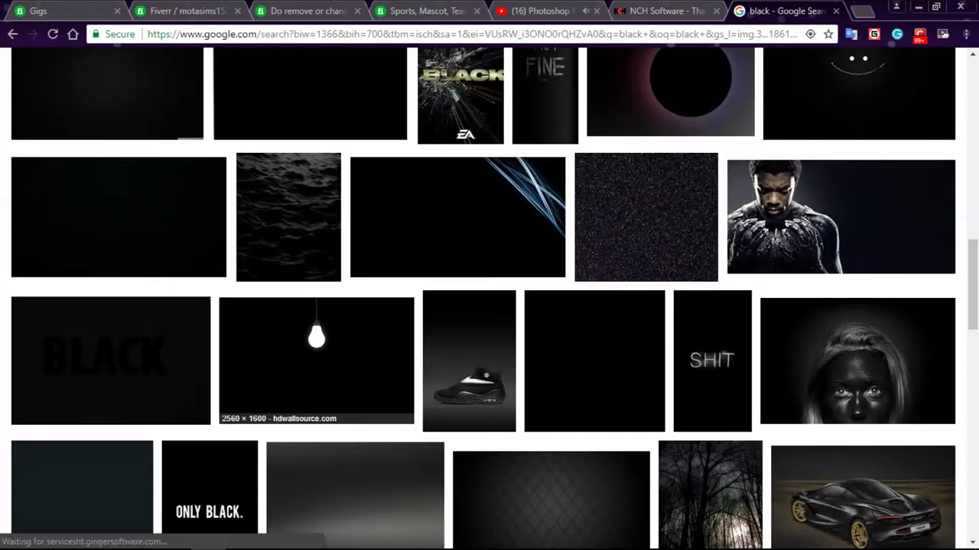
scroll(344, 321, "down", 2)
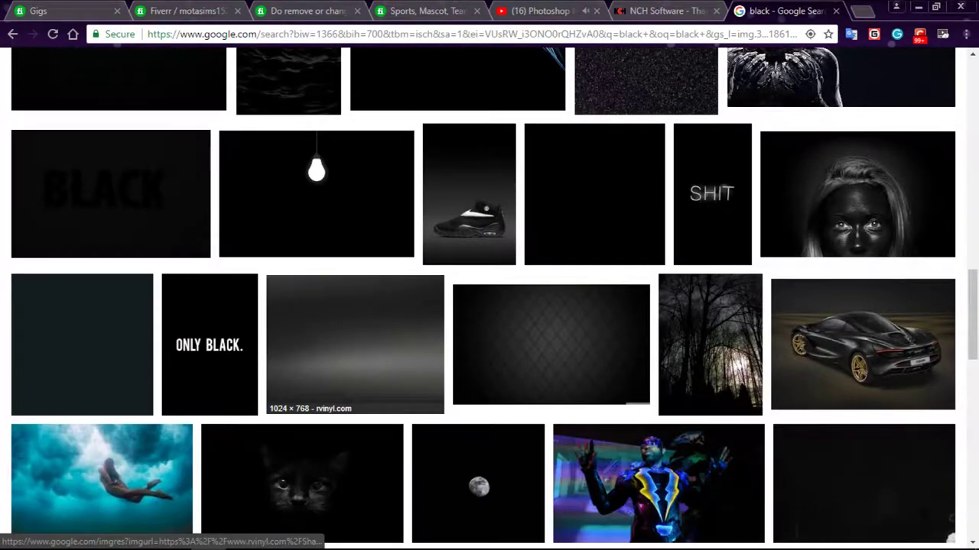
scroll(344, 322, "down", 2)
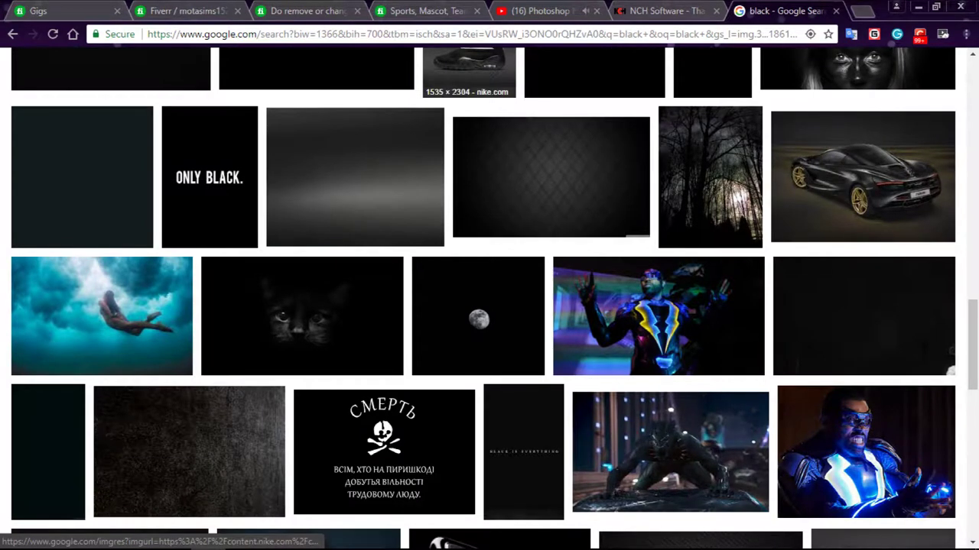
right_click(469, 63)
left_click(505, 74)
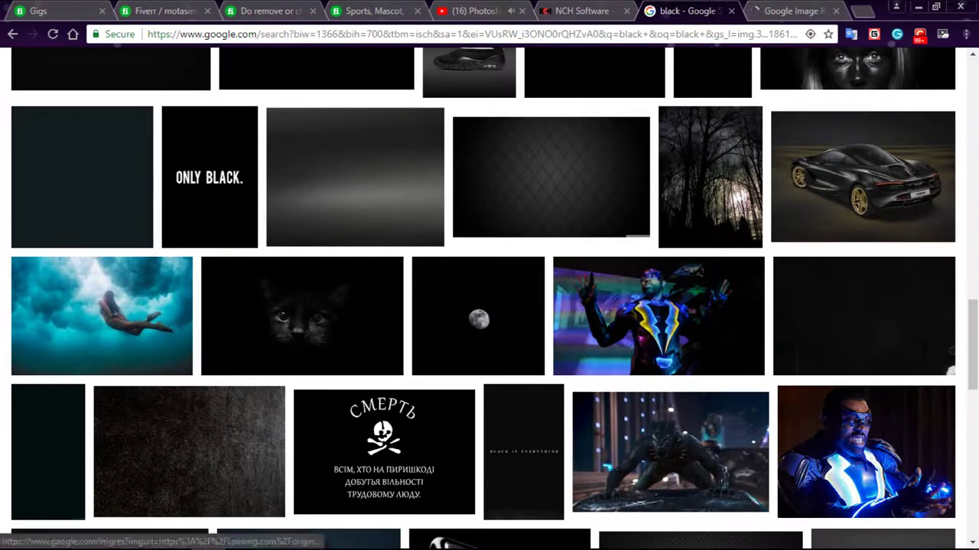
Switch to the Nike shoe tab and show all images related to it.
left_click(791, 11)
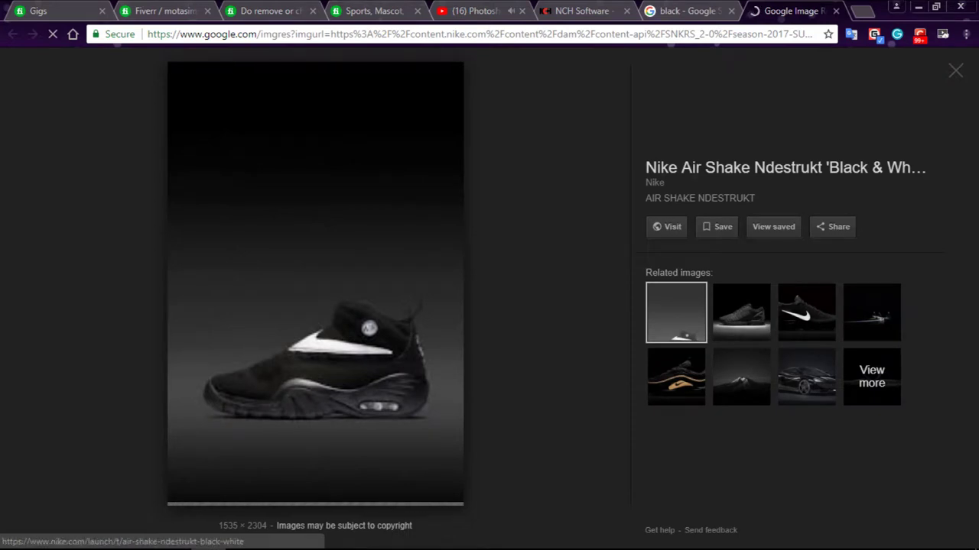
left_click(871, 376)
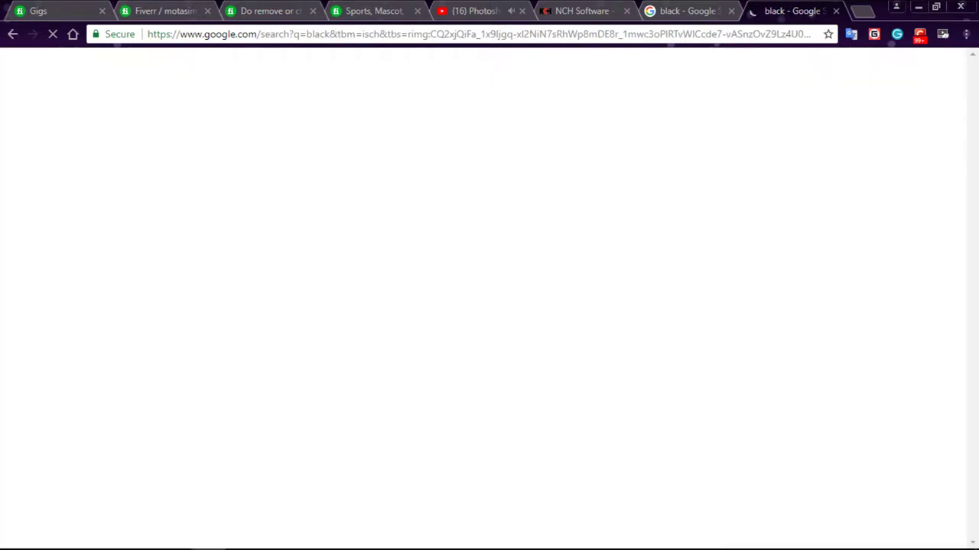
scroll(481, 291, "down", 6)
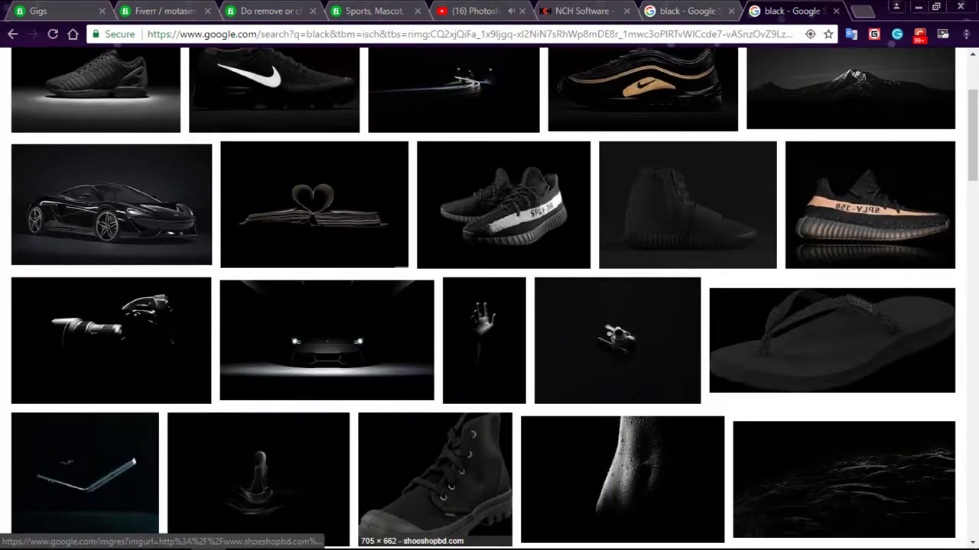
scroll(434, 458, "up", 3)
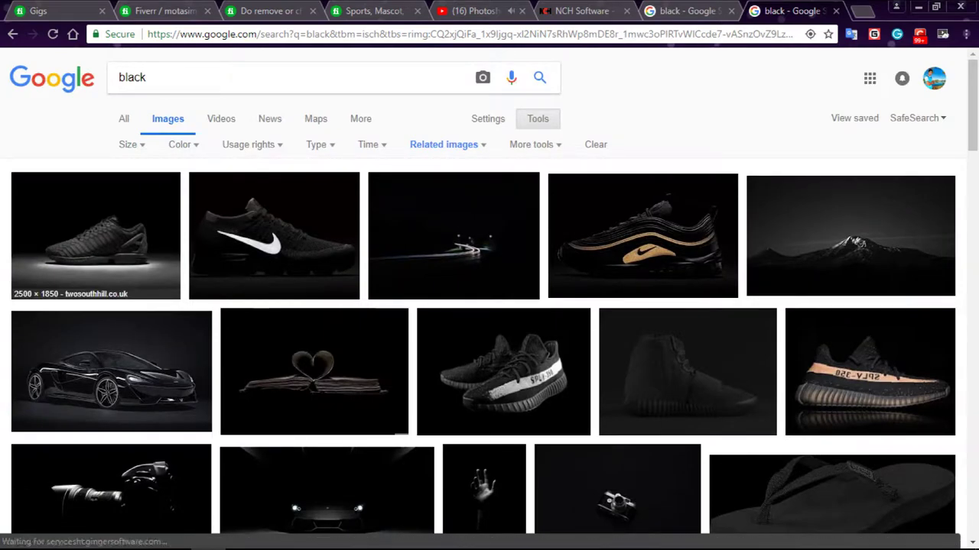
scroll(494, 397, "down", 5)
scroll(493, 397, "down", 5)
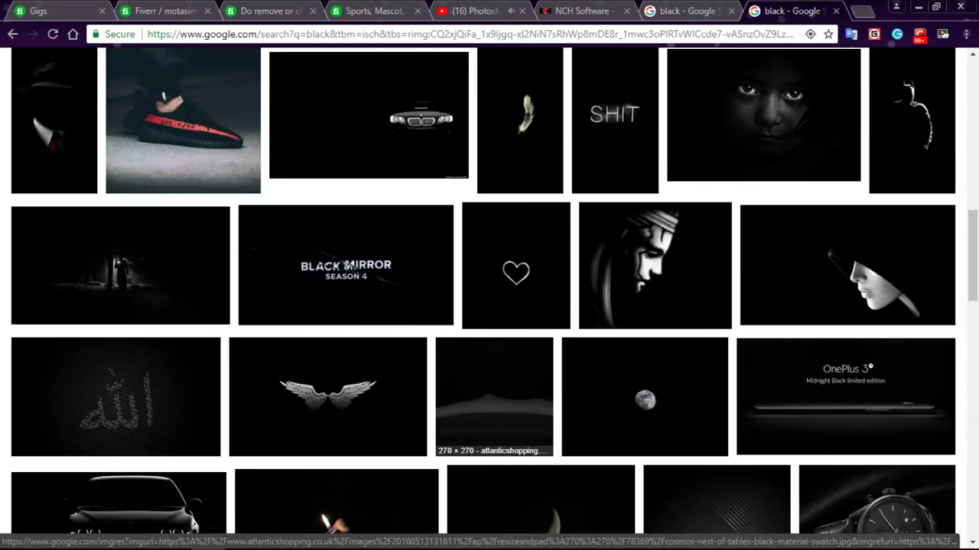
scroll(494, 398, "down", 4)
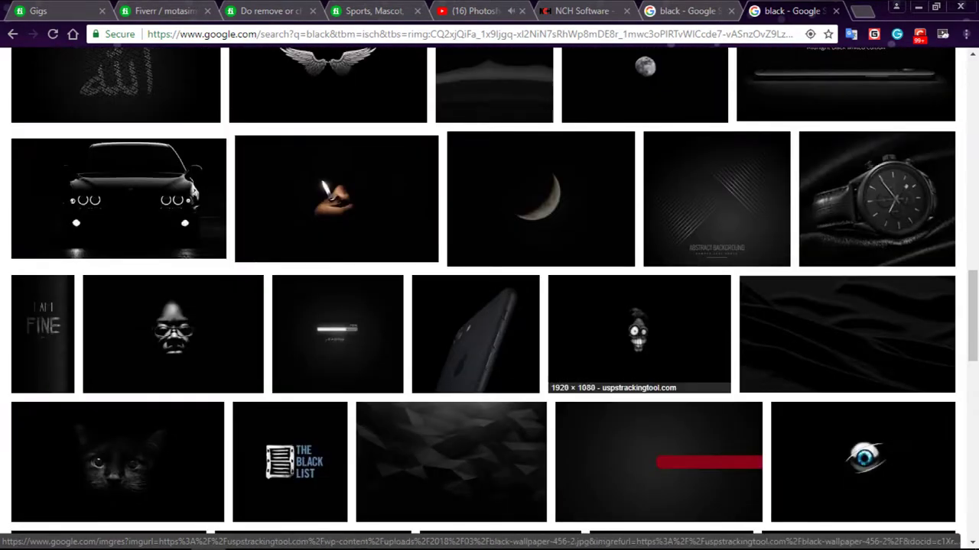
Scroll through the 'black double' related images grid.
scroll(474, 344, "down", 2)
scroll(474, 352, "down", 4)
scroll(466, 374, "down", 2)
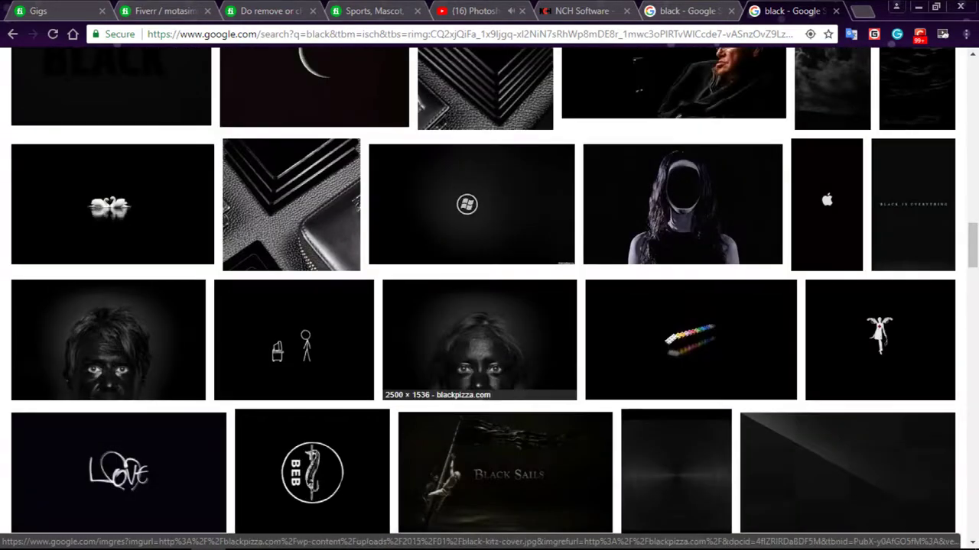
scroll(466, 374, "down", 5)
scroll(459, 382, "down", 4)
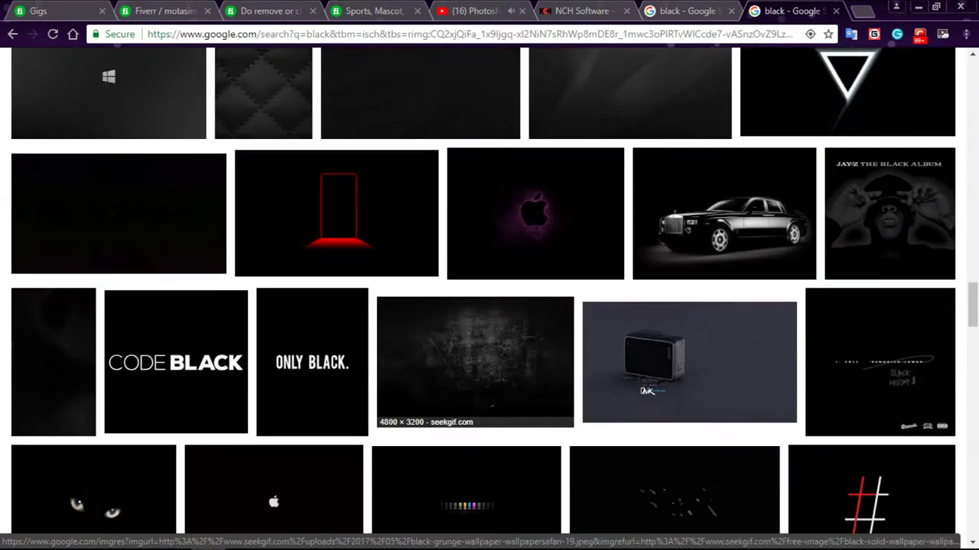
scroll(474, 382, "down", 2)
scroll(474, 382, "down", 2)
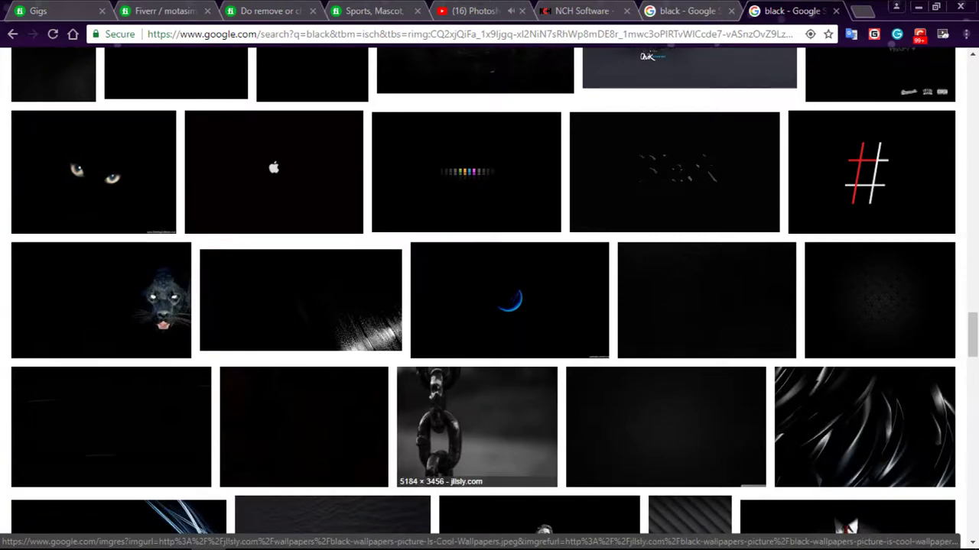
scroll(471, 367, "down", 4)
scroll(765, 428, "down", 1)
scroll(765, 428, "down", 4)
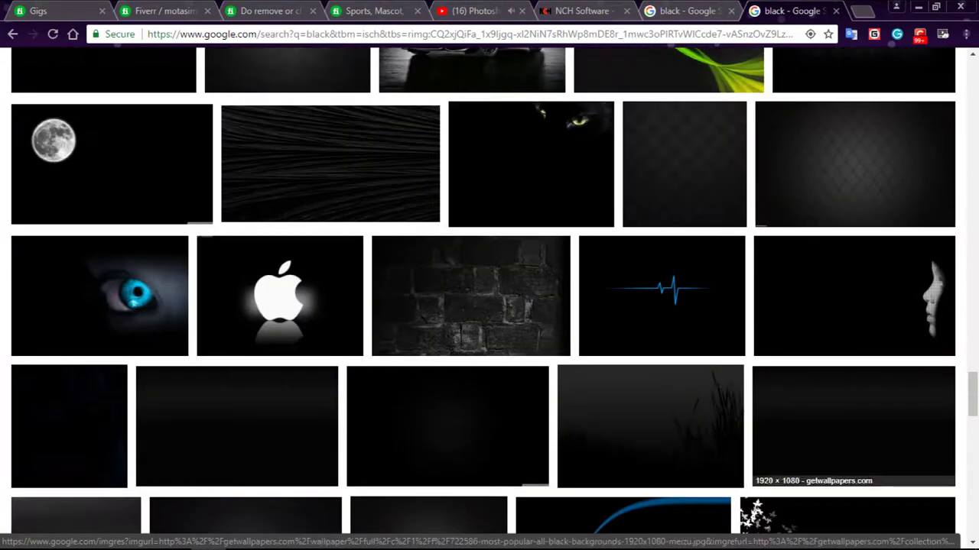
scroll(764, 428, "down", 6)
scroll(764, 429, "up", 5)
scroll(447, 428, "up", 1)
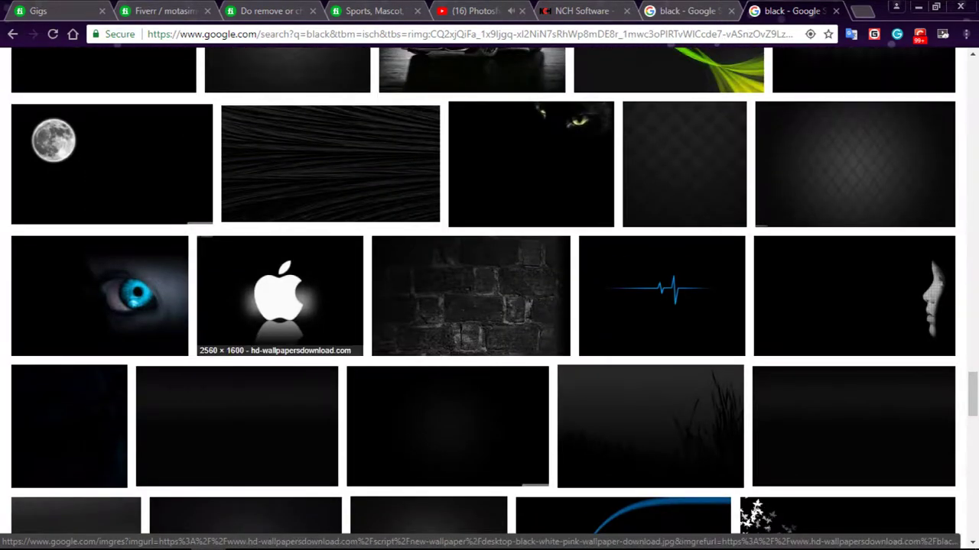
scroll(237, 390, "down", 2)
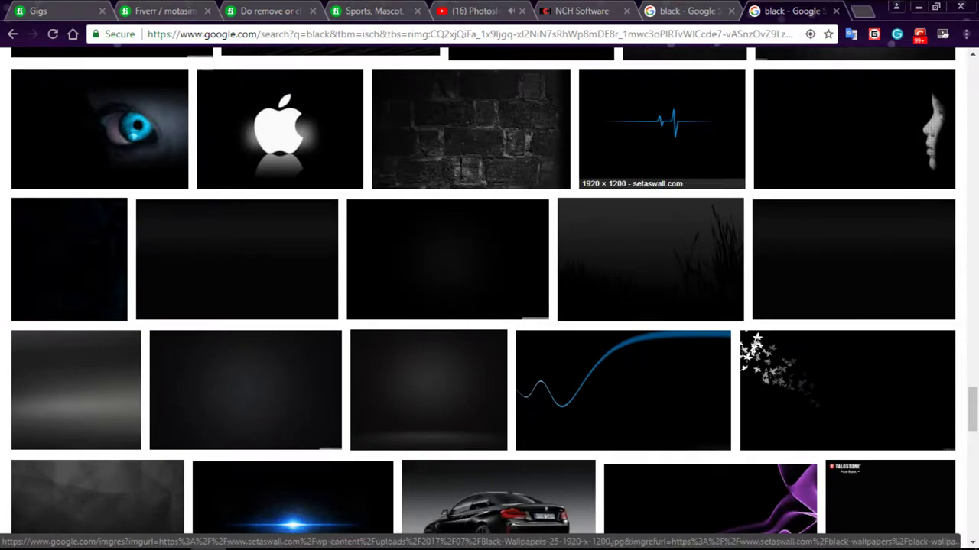
scroll(657, 153, "down", 5)
scroll(657, 153, "down", 4)
scroll(505, 229, "down", 4)
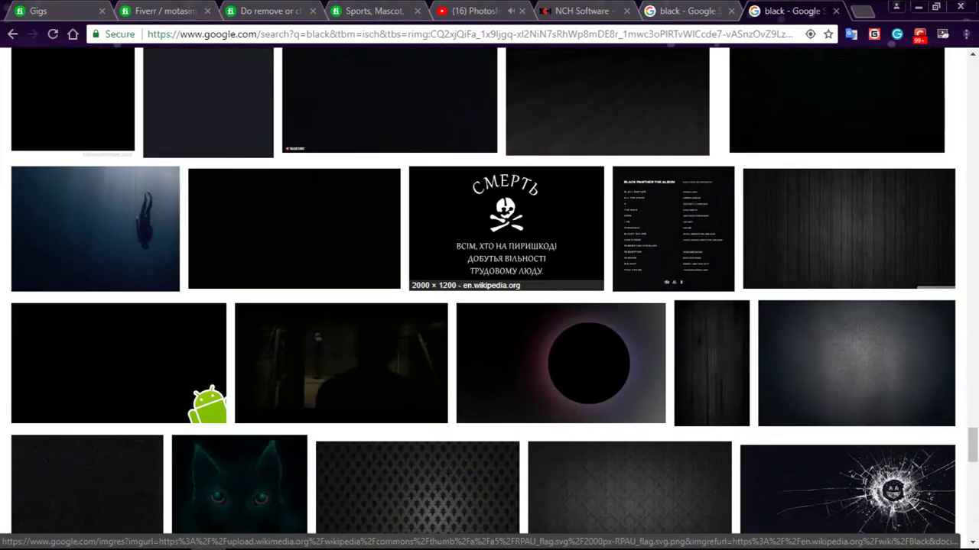
scroll(551, 359, "down", 4)
scroll(550, 359, "down", 5)
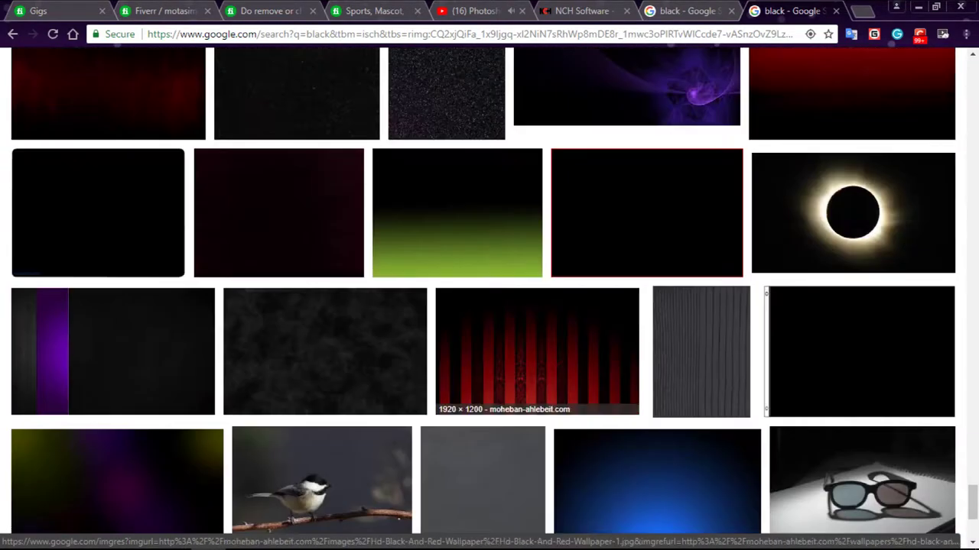
scroll(490, 367, "down", 3)
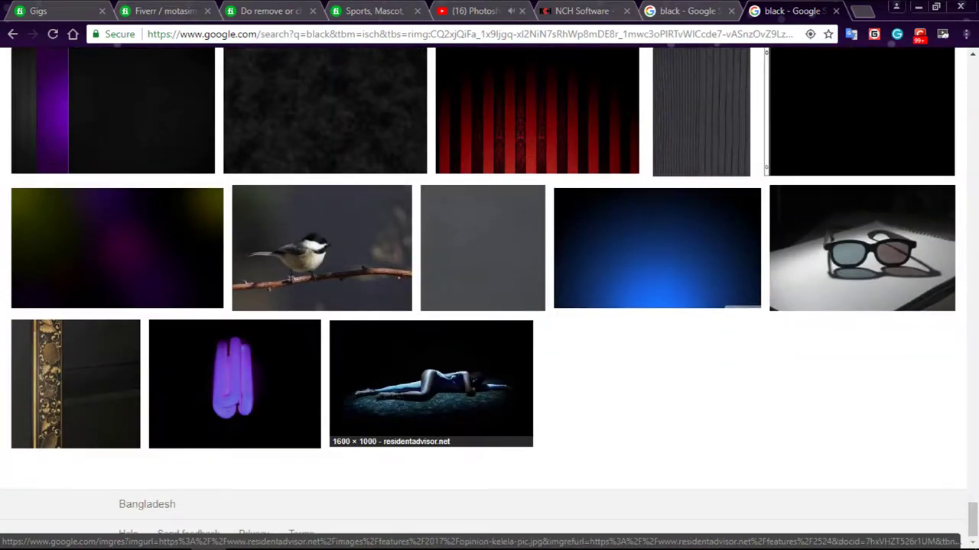
scroll(458, 382, "up", 2)
scroll(459, 382, "up", 3)
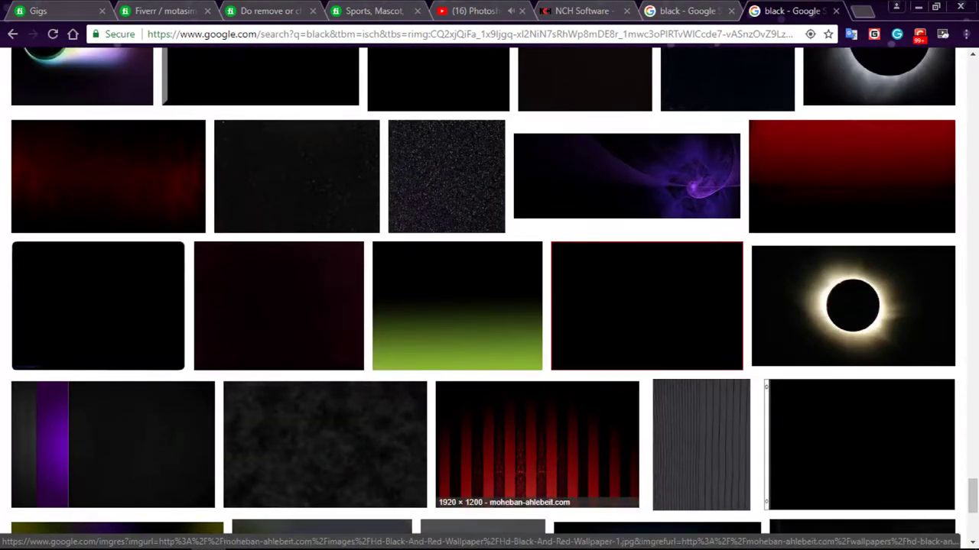
scroll(459, 382, "up", 5)
scroll(458, 383, "up", 5)
scroll(458, 382, "up", 5)
scroll(459, 382, "up", 5)
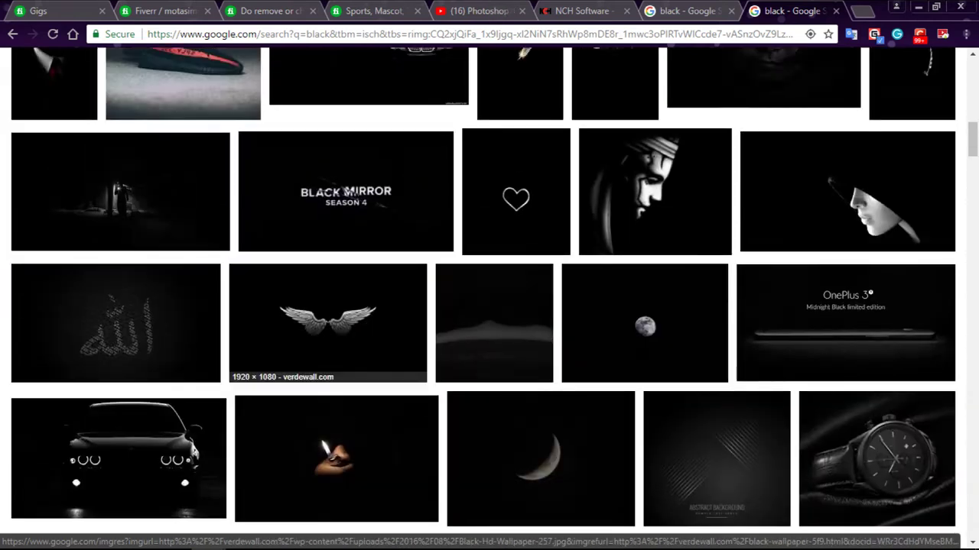
scroll(329, 321, "up", 5)
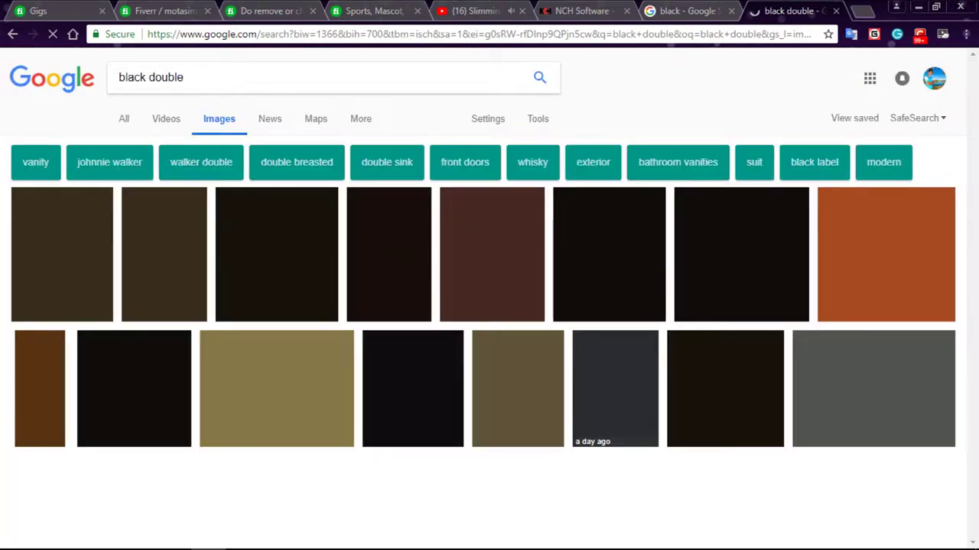
Correct the query to 'black', run the image search and scroll the results.
key("BackSpace")
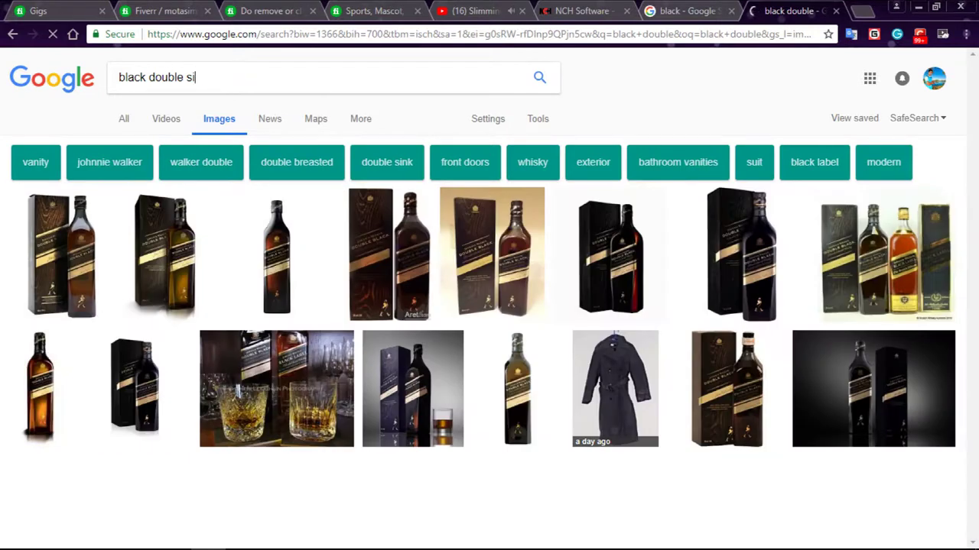
key("BackSpace")
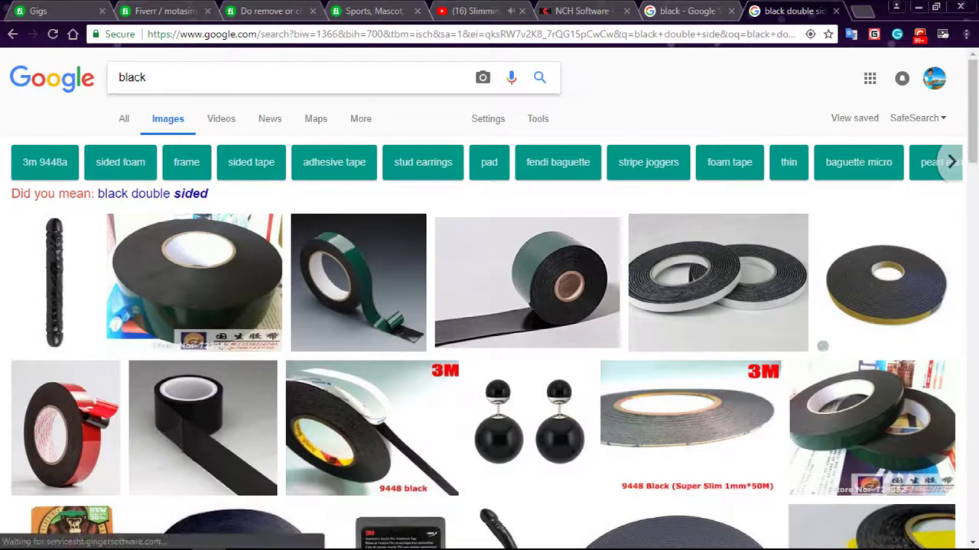
key("Return")
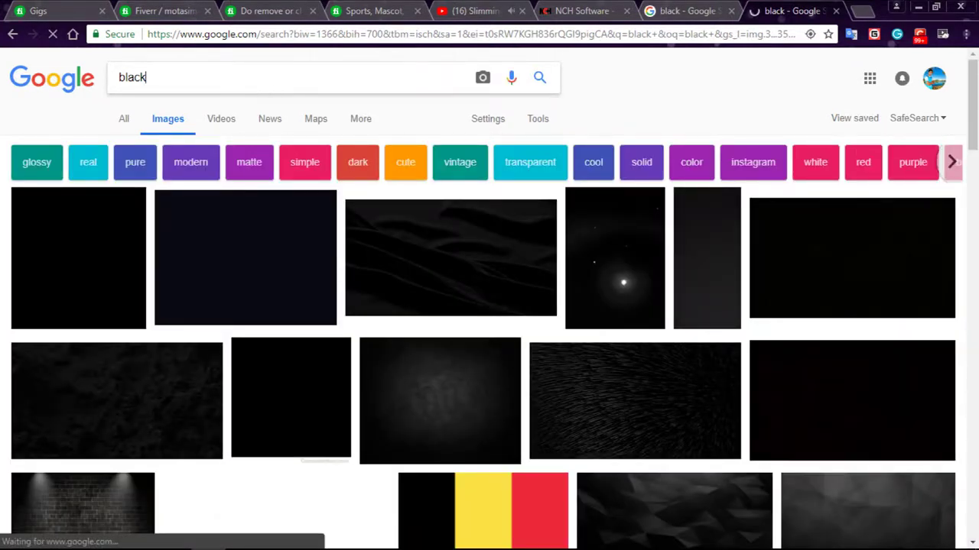
scroll(469, 230, "down", 2)
scroll(469, 230, "down", 6)
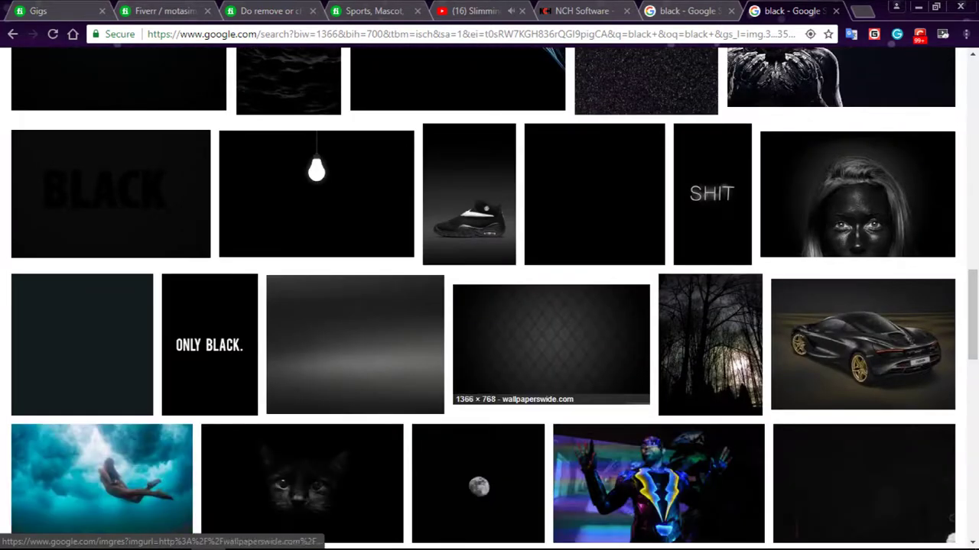
scroll(468, 229, "down", 5)
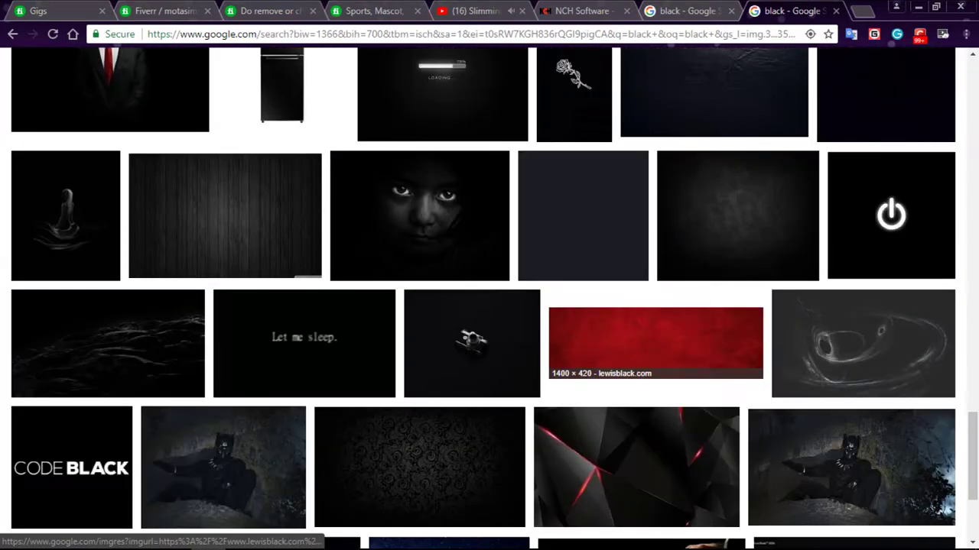
scroll(627, 382, "down", 5)
scroll(627, 382, "down", 5)
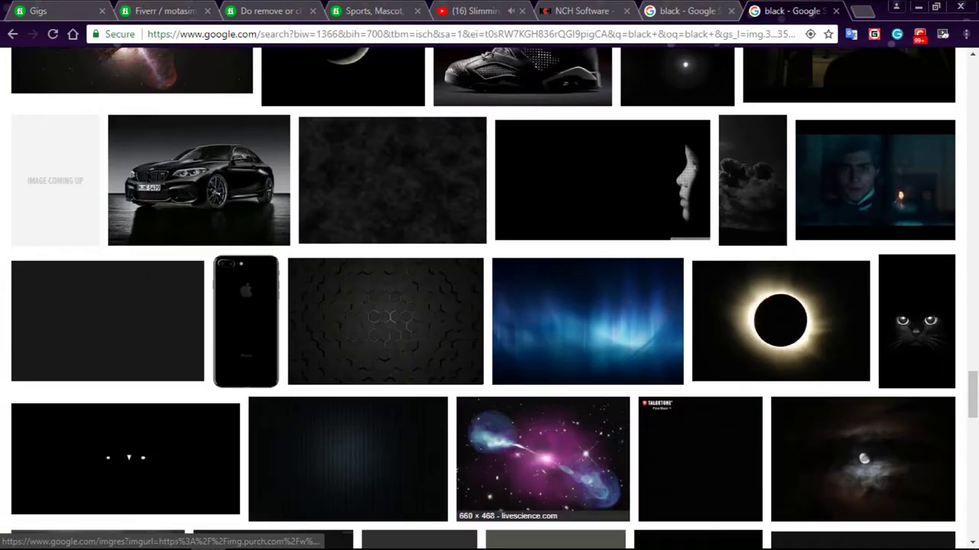
scroll(573, 359, "down", 5)
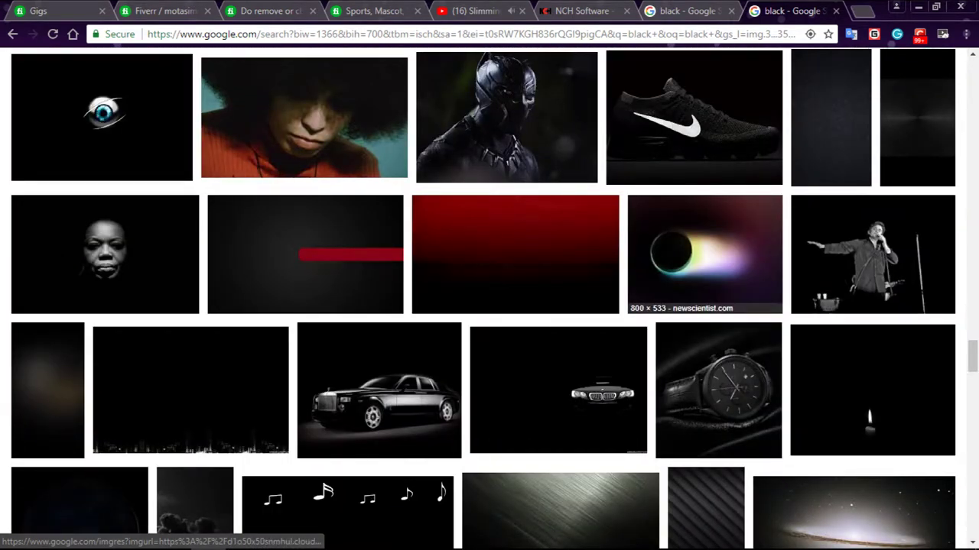
Preview the glowing black-hole image and scroll past it.
left_click(704, 252)
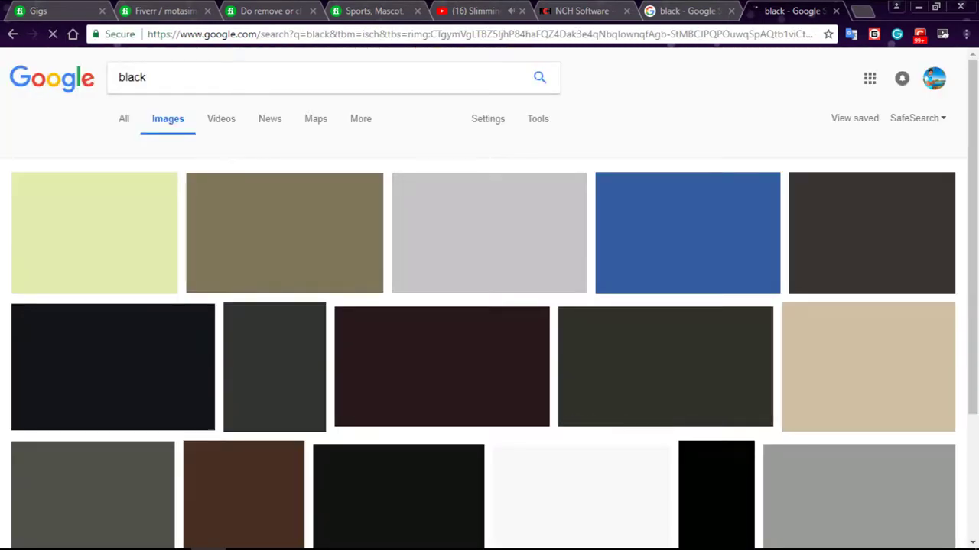
scroll(490, 305, "down", 5)
scroll(489, 306, "down", 5)
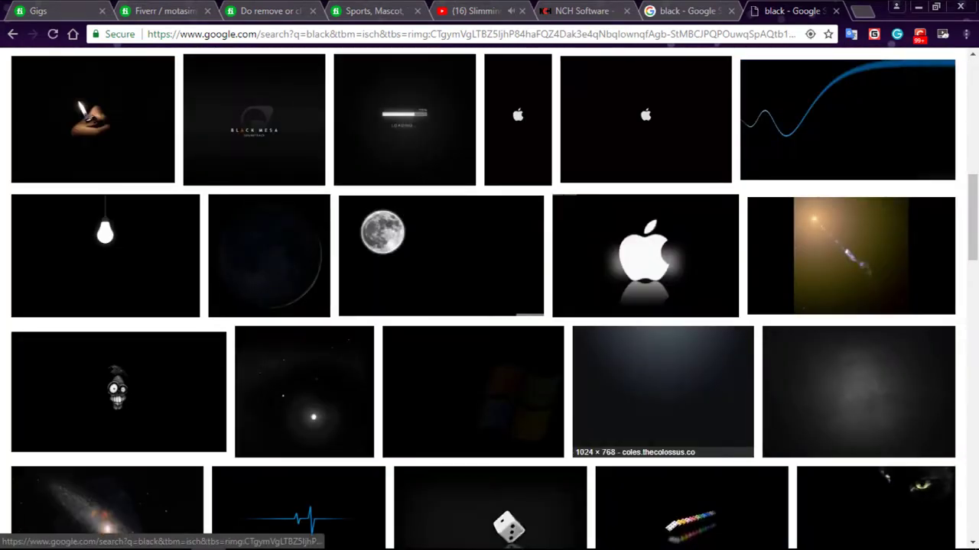
scroll(490, 306, "down", 2)
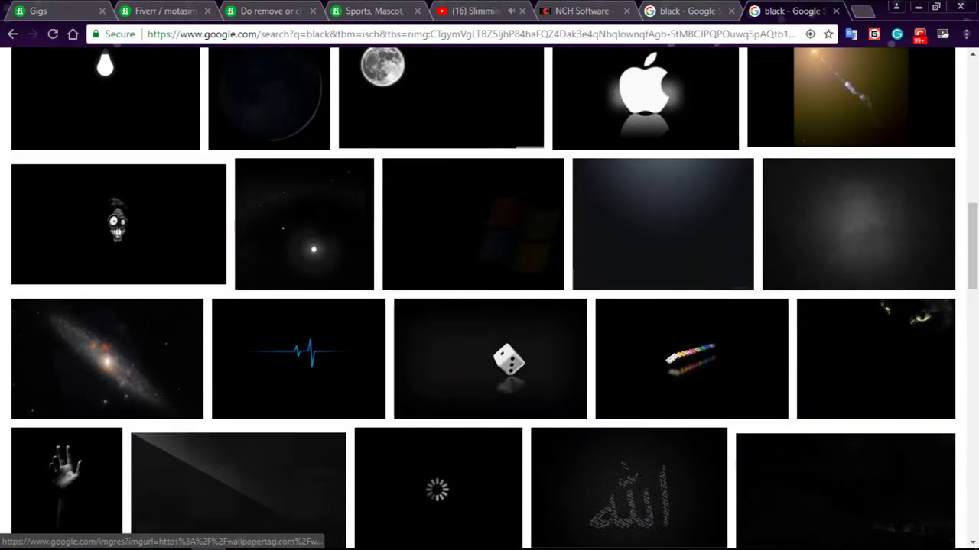
Browse images related to the dice wallpaper, then return to Photoshop.
left_click(497, 359)
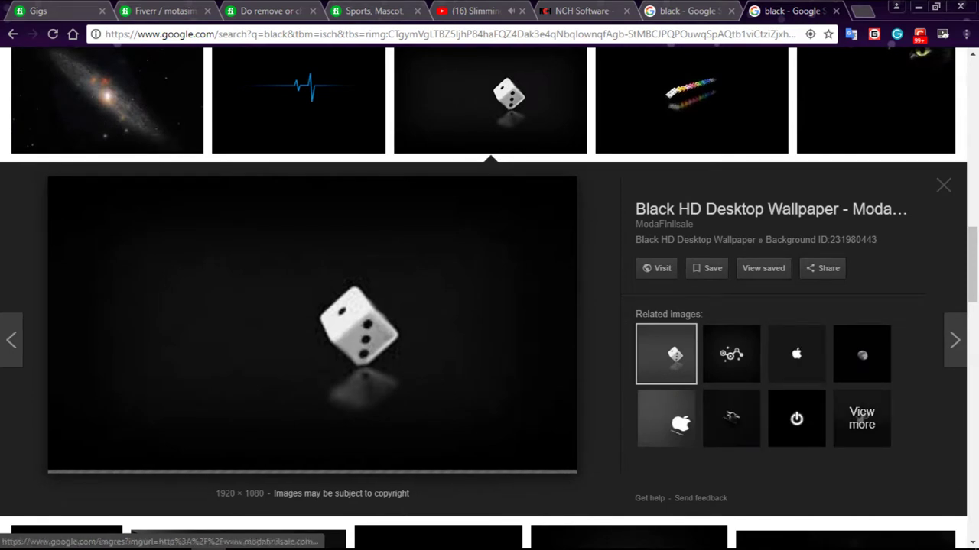
left_click(860, 420)
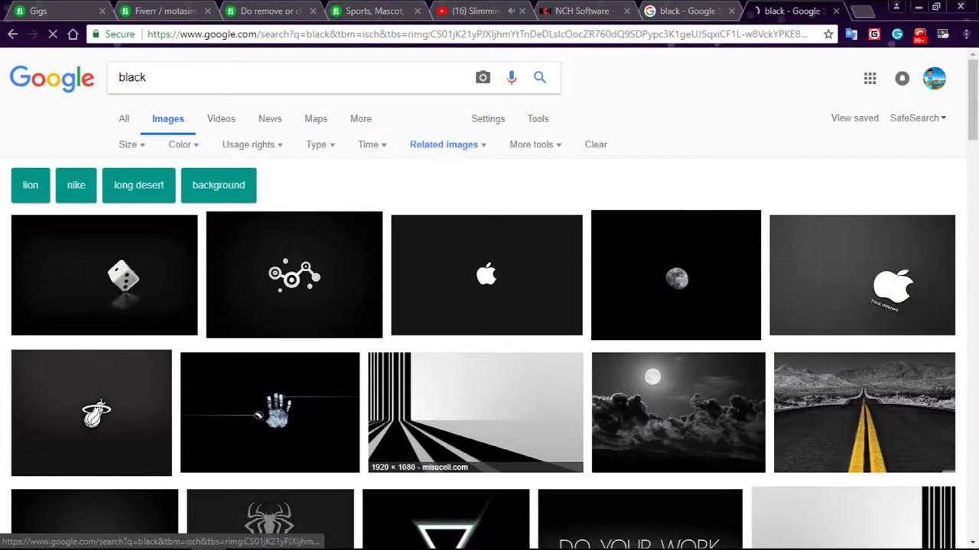
scroll(860, 421, "down", 2)
scroll(489, 298, "down", 4)
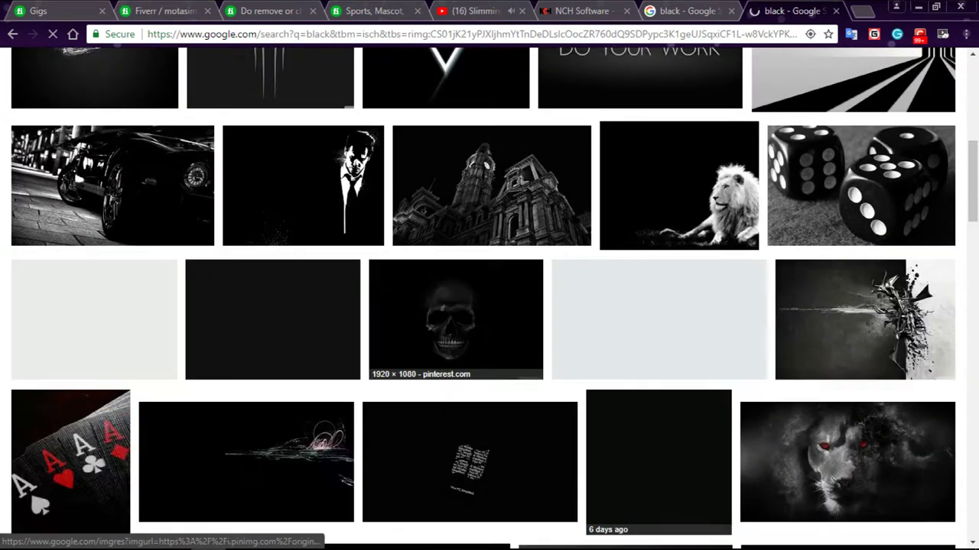
scroll(489, 298, "down", 1)
scroll(490, 298, "down", 1)
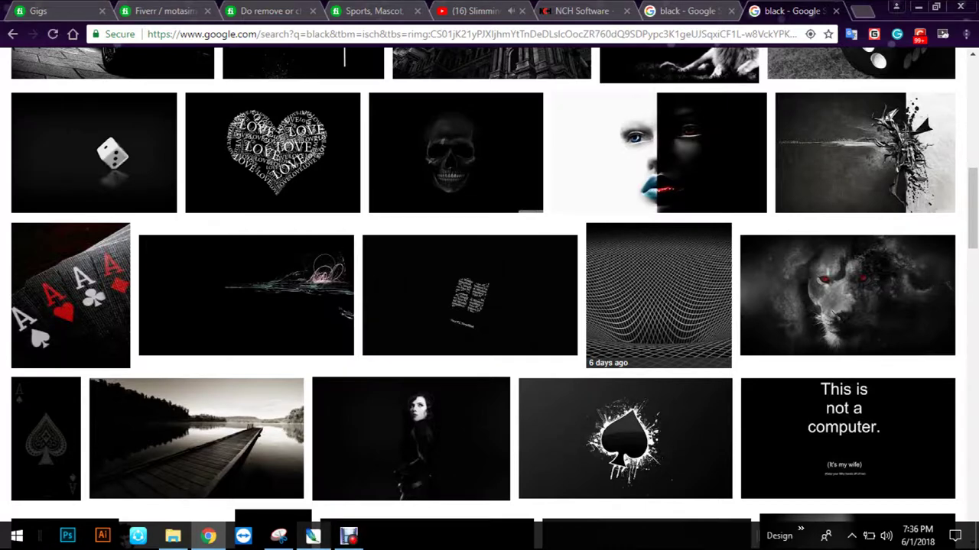
key("alt+Tab")
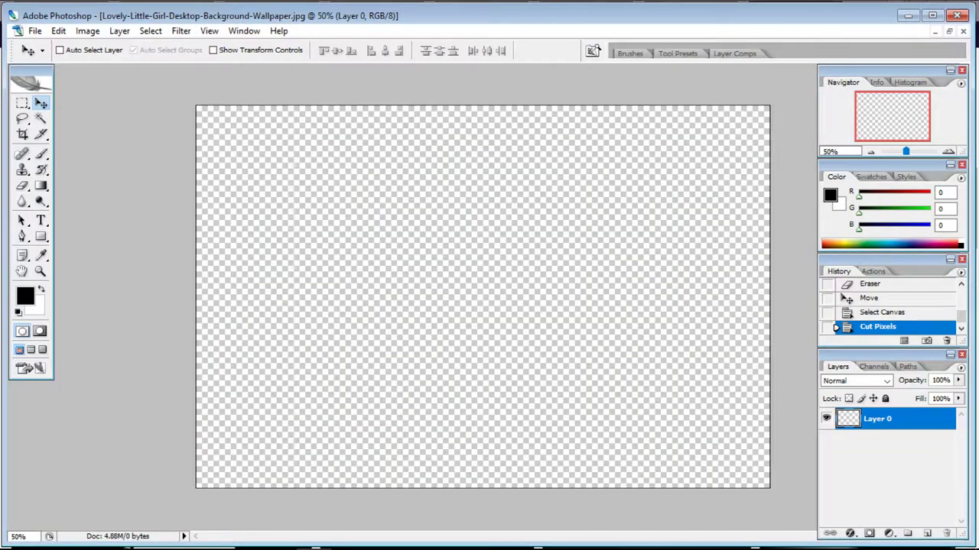
Choose the black-to-white Gradient Tool and drag a first gradient across the canvas.
left_click(41, 185)
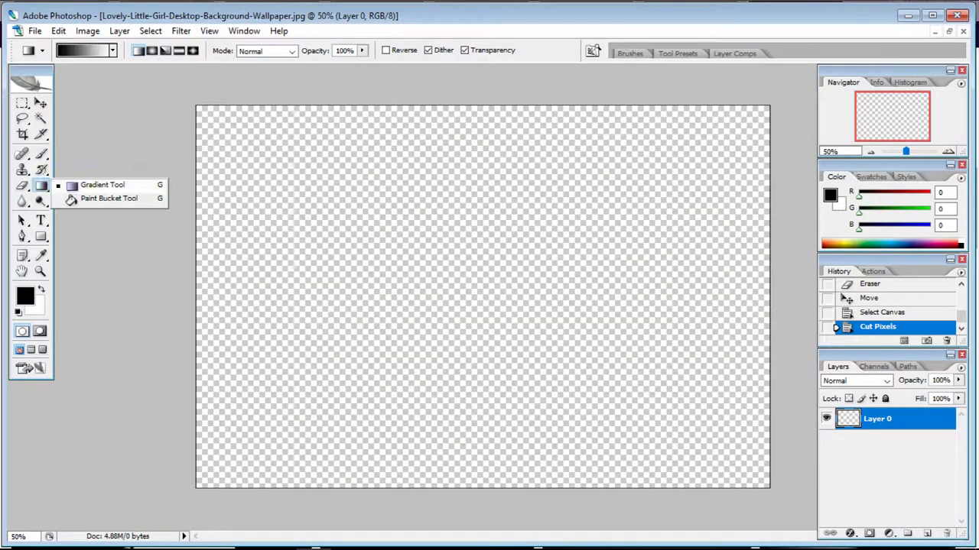
left_click(88, 186)
left_click(113, 50)
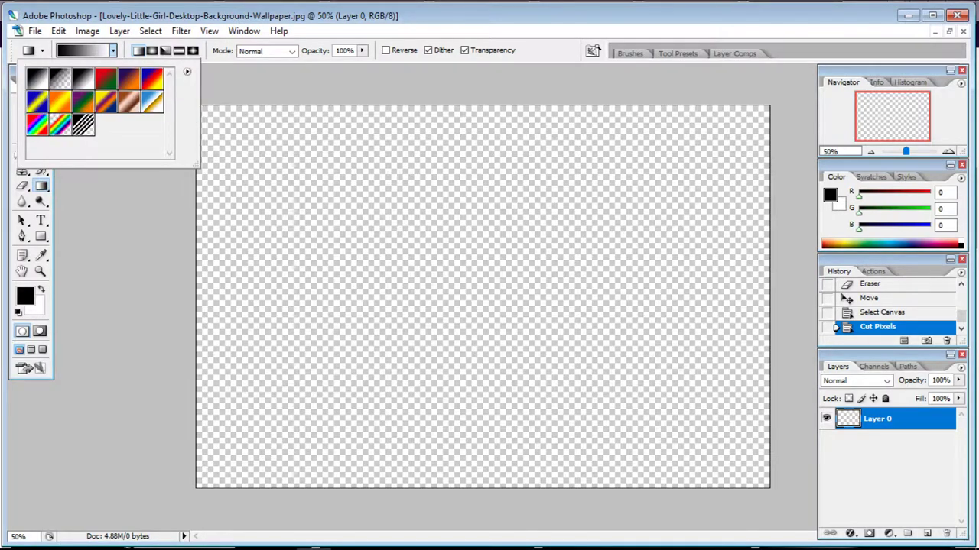
left_click_drag(210, 92, 753, 497)
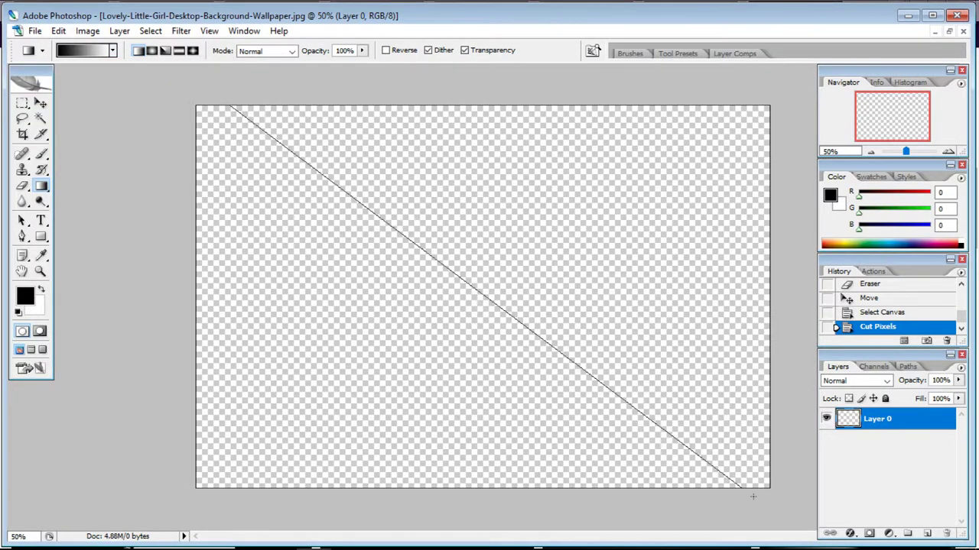
left_click_drag(556, 507, 499, 145)
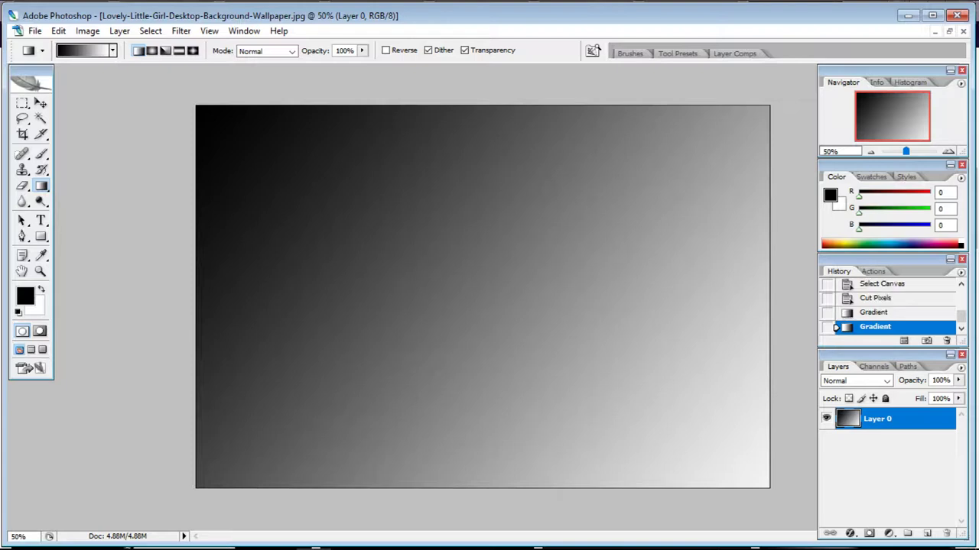
Redraw the gradient in several directions, ending with a vertical top-to-bottom fill.
left_click_drag(483, 108, 483, 291)
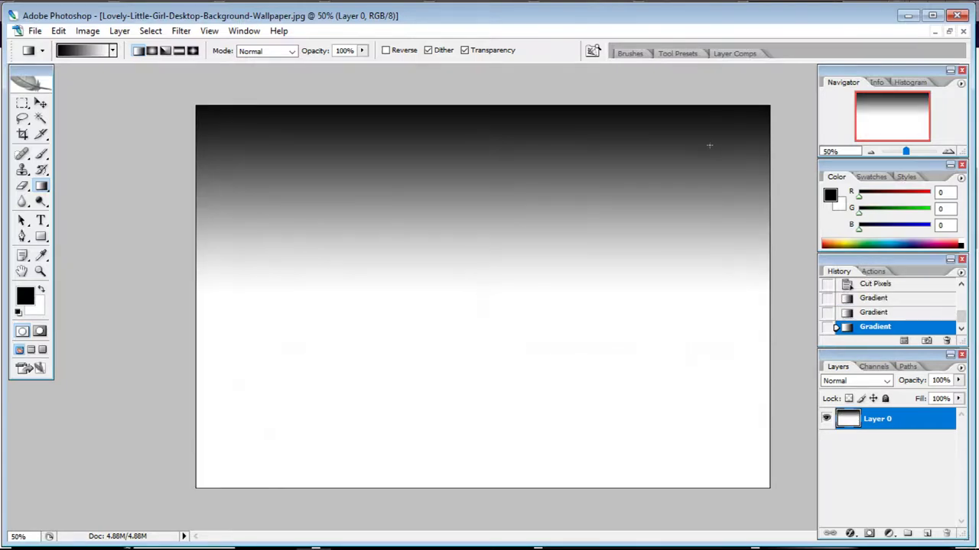
mouse_move(744, 91)
left_mouse_down()
mouse_move(229, 448)
mouse_move(291, 427)
left_mouse_up()
left_click_drag(324, 397, 426, 328)
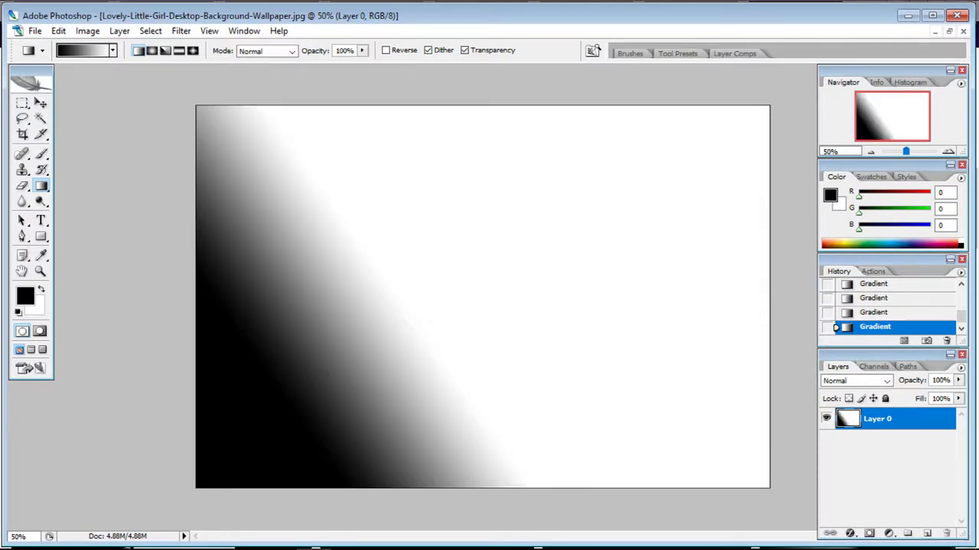
left_click_drag(225, 125, 770, 459)
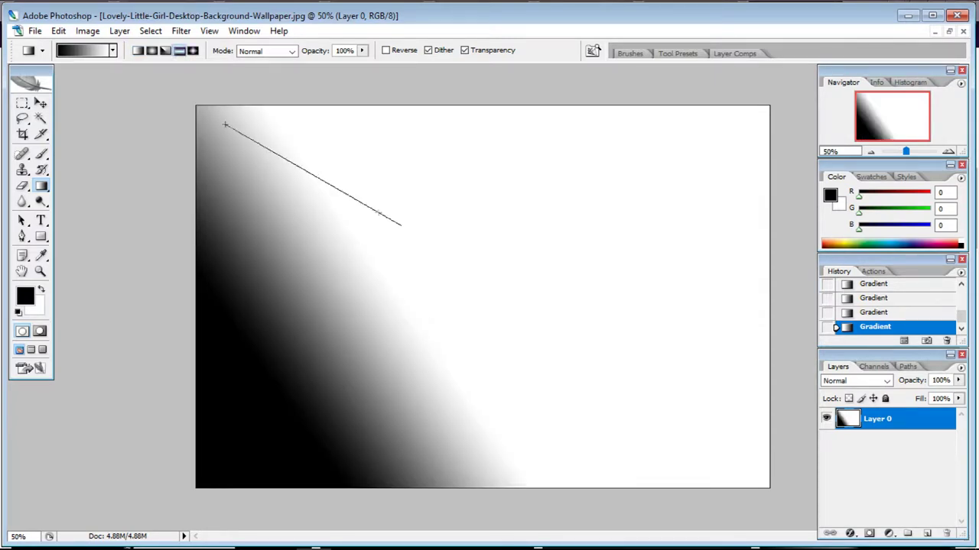
left_click_drag(710, 475, 475, 137)
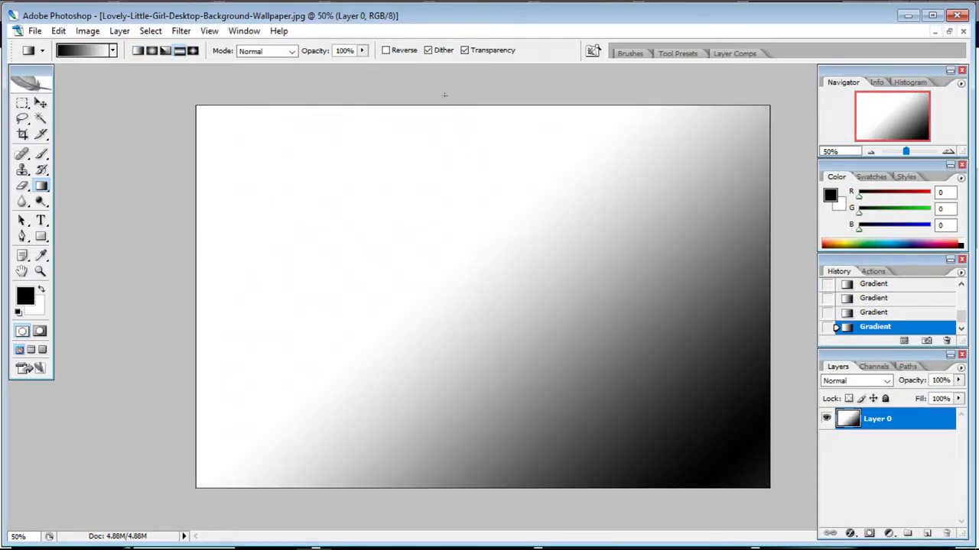
left_click_drag(444, 99, 454, 529)
left_click_drag(480, 494, 457, 285)
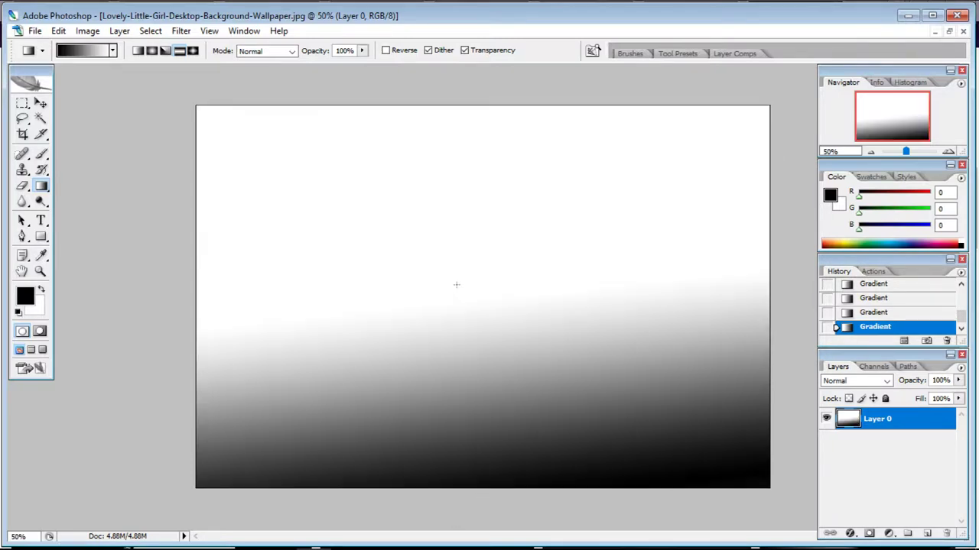
mouse_move(456, 508)
left_mouse_down()
mouse_move(444, 89)
mouse_move(444, 117)
left_mouse_up()
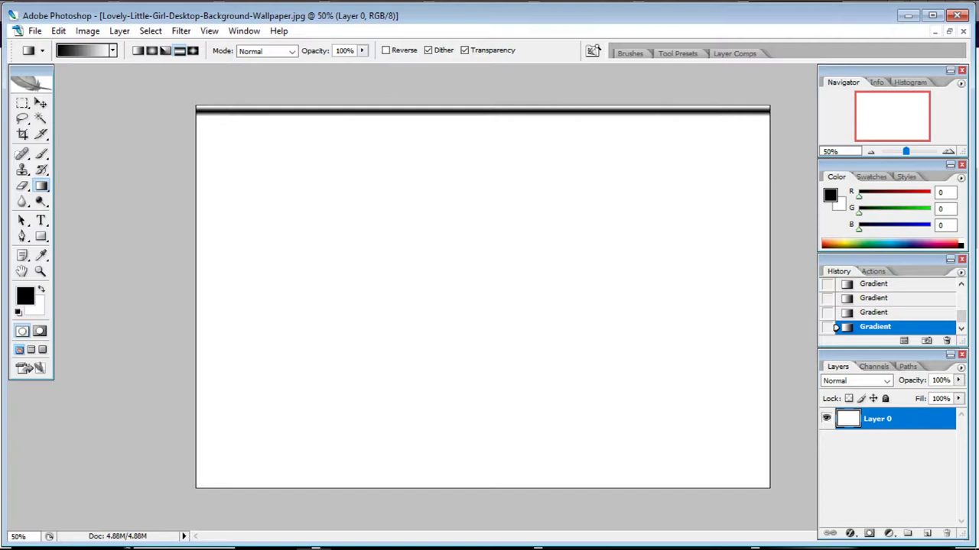
Lower gradient opacity to 49% and redraw it light at top, dark at bottom.
left_click(361, 50)
left_click_drag(363, 65, 327, 64)
mouse_move(299, 162)
left_mouse_down()
mouse_move(385, 500)
mouse_move(425, 230)
left_mouse_up()
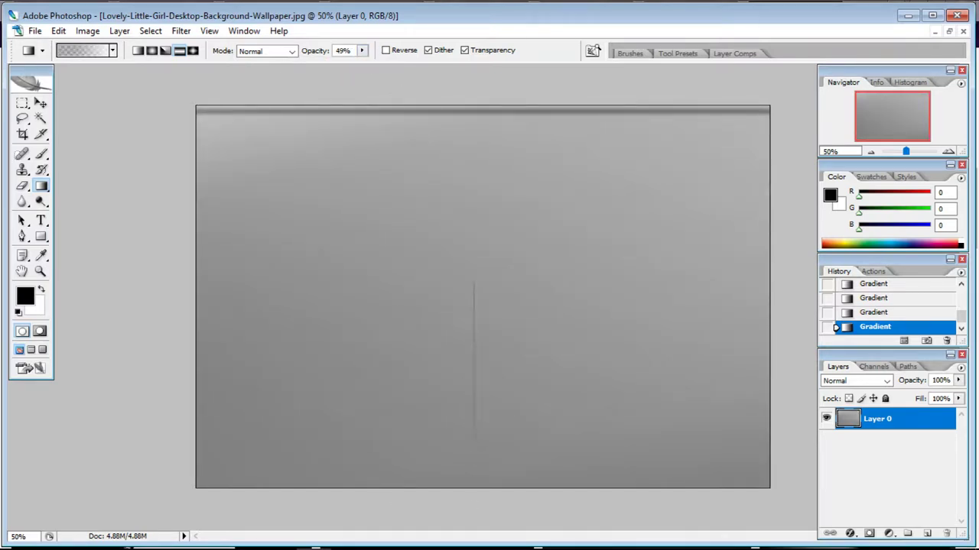
left_click_drag(474, 440, 474, 282)
left_click_drag(479, 496, 477, 180)
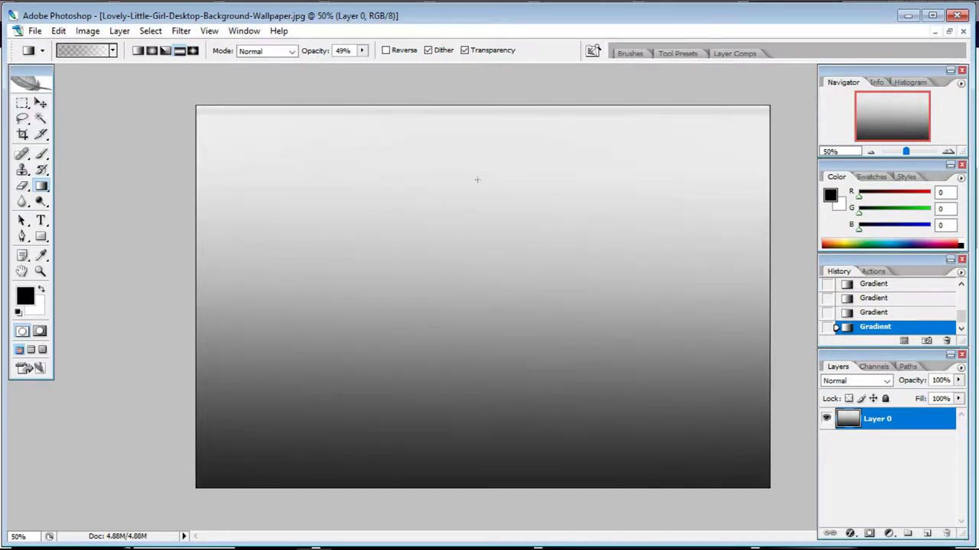
Paste the cut-out girl, nudge her slightly left and down, and zoom to check edges.
key("ctrl+v")
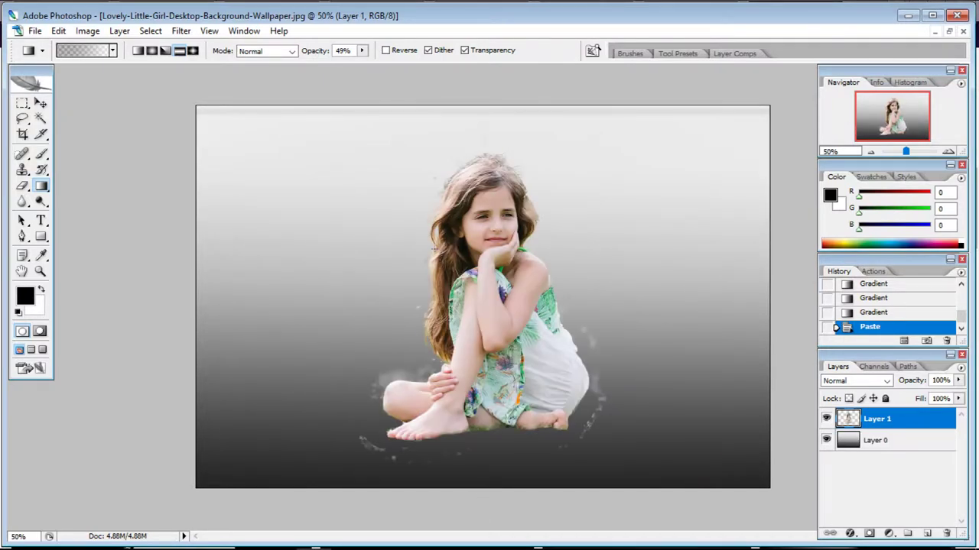
key("v")
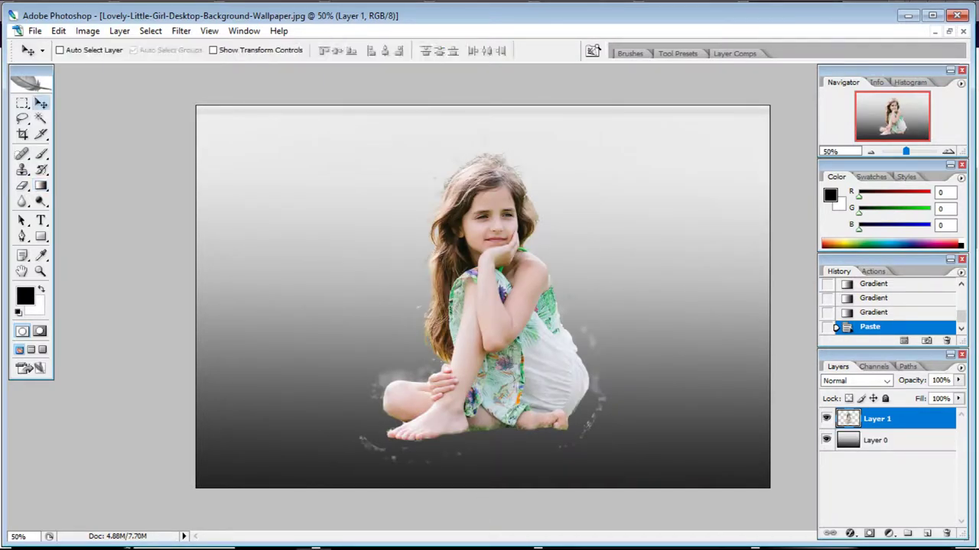
left_click_drag(526, 340, 505, 347)
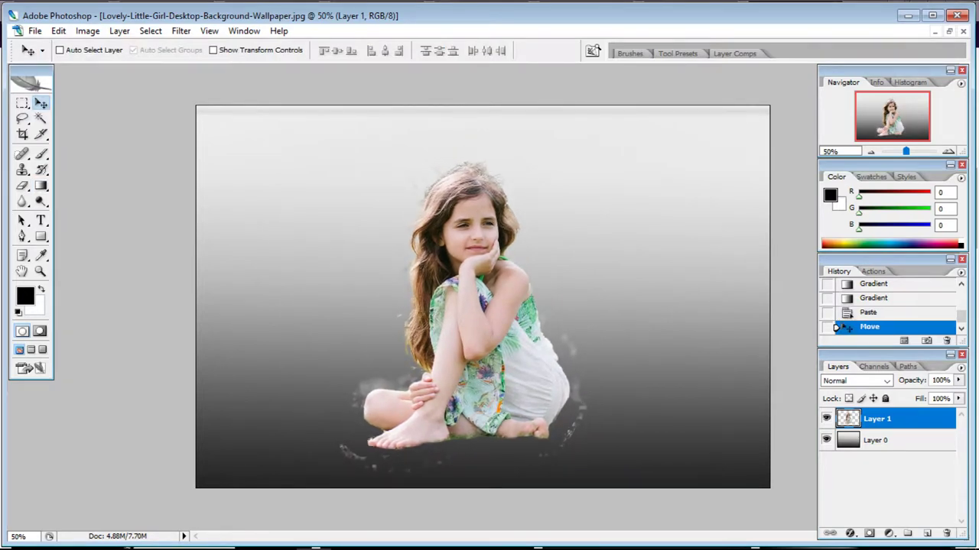
key("ctrl+plus")
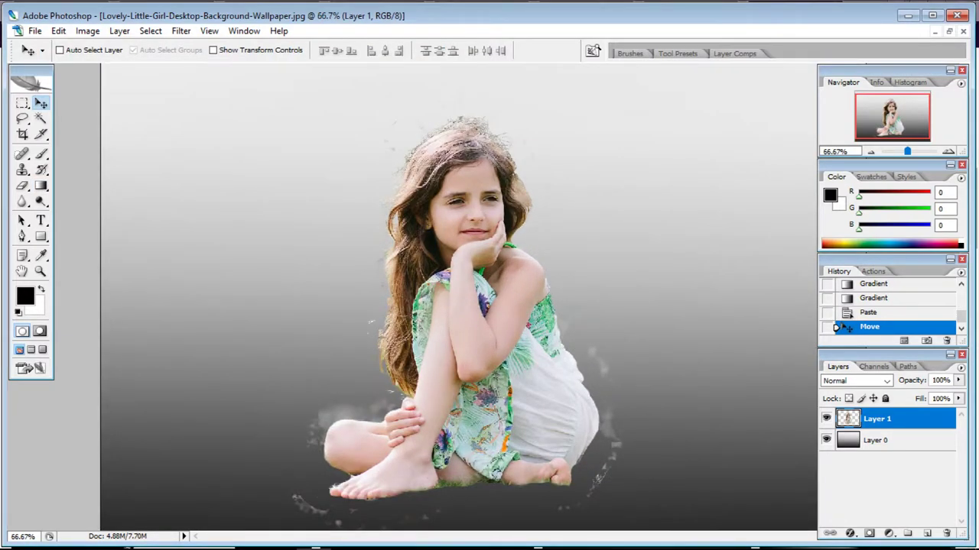
key("ctrl+plus")
key("ctrl+plus")
key("ctrl+plus")
scroll(412, 296, "down", 5)
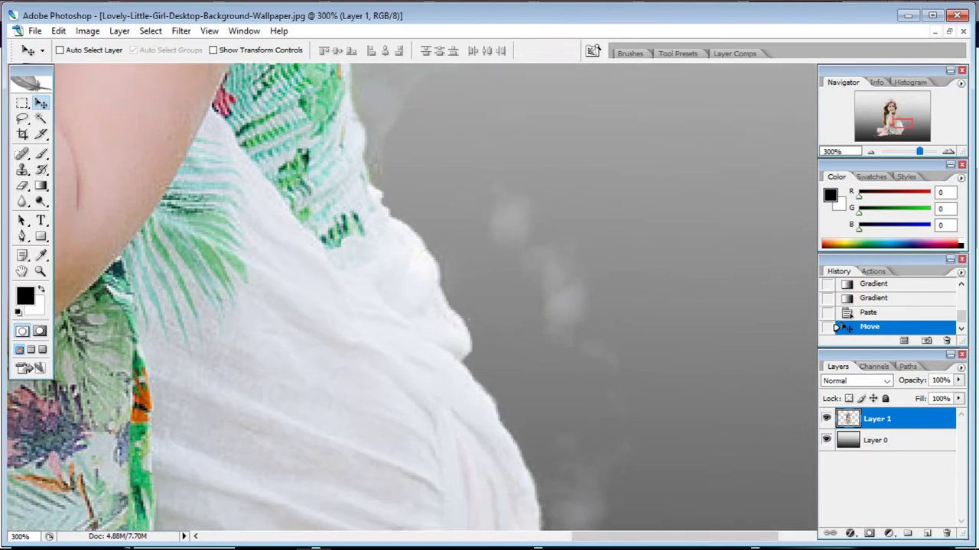
key("ctrl+minus")
key("ctrl+minus")
key("ctrl+minus")
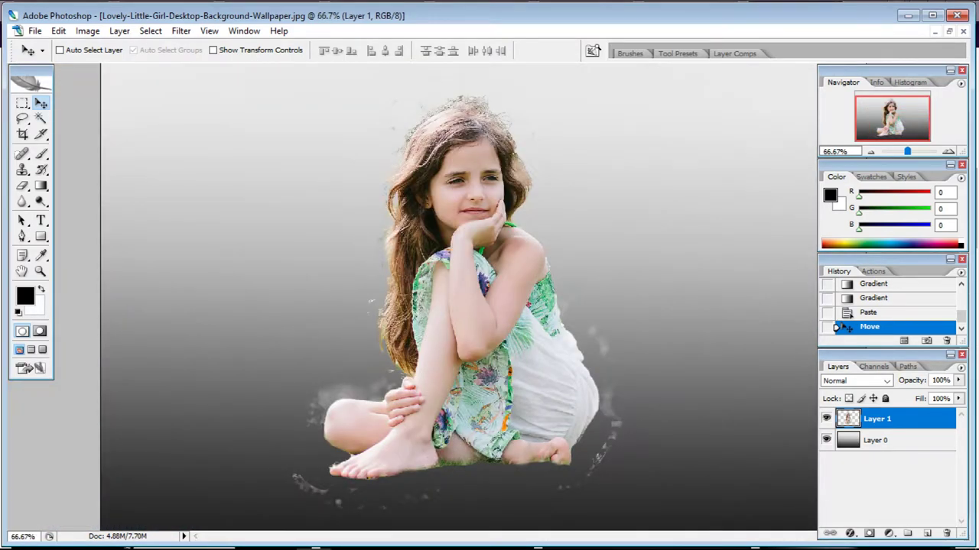
Try Magic Wand selections on the leftover background and dress, then undo and deselect.
key("e")
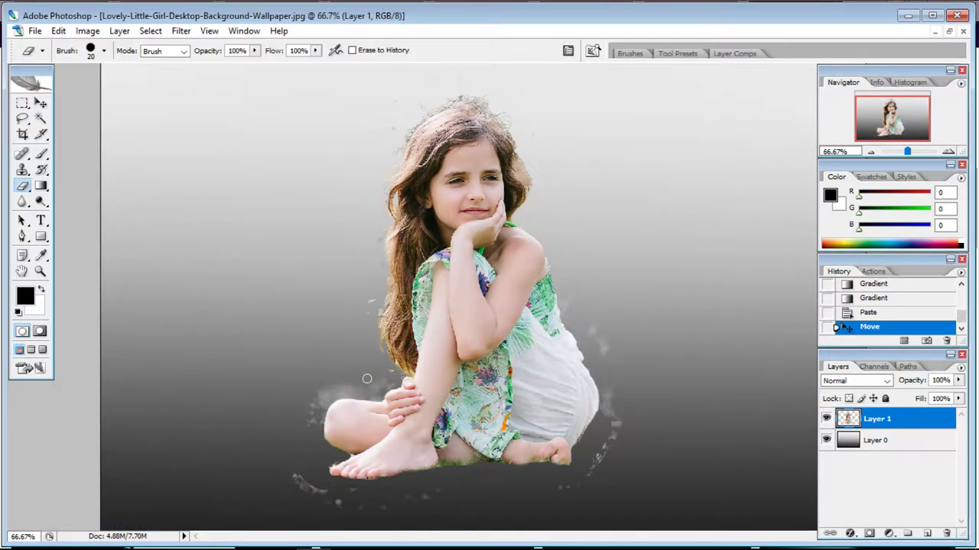
key("w")
left_click(362, 365)
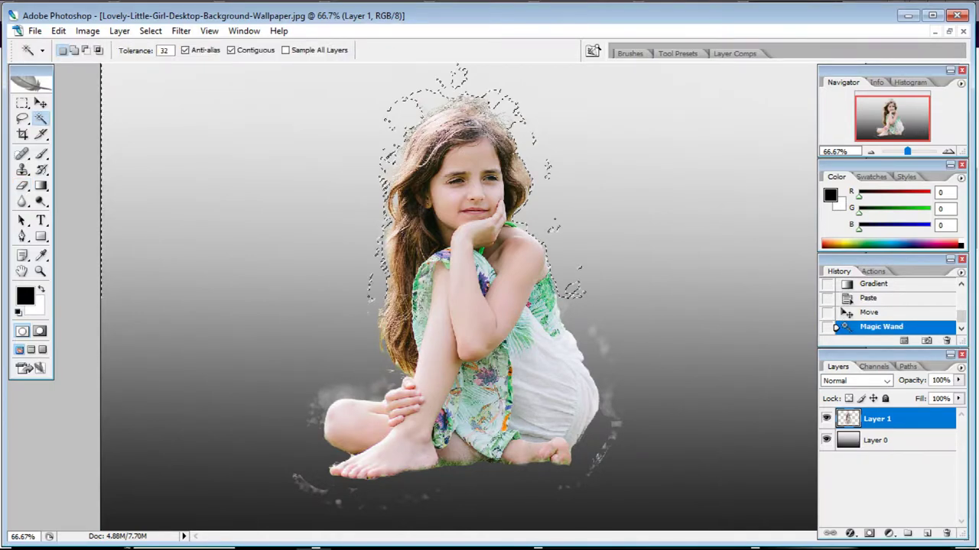
left_click(363, 365, "shift")
left_click(362, 365, "shift")
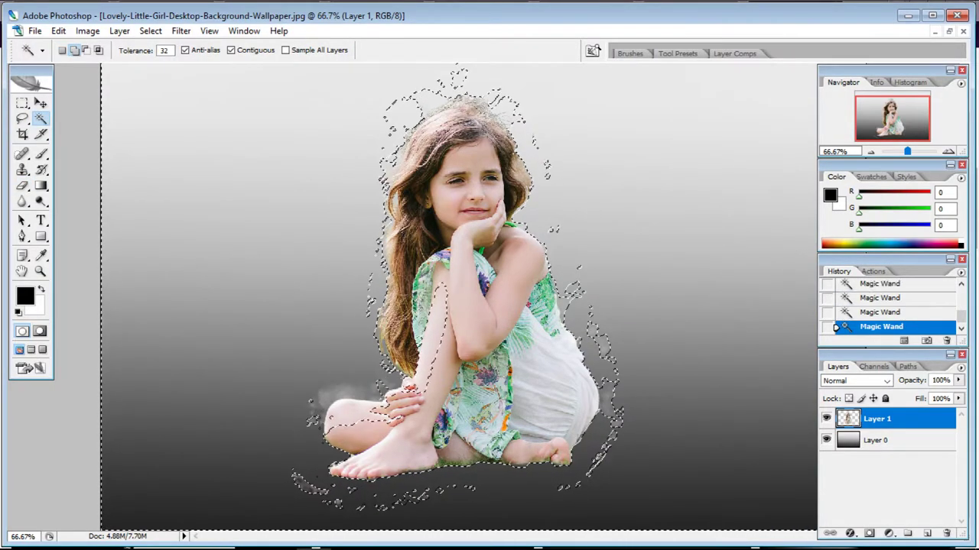
left_click(563, 304)
key("ctrl+z")
key("ctrl+d")
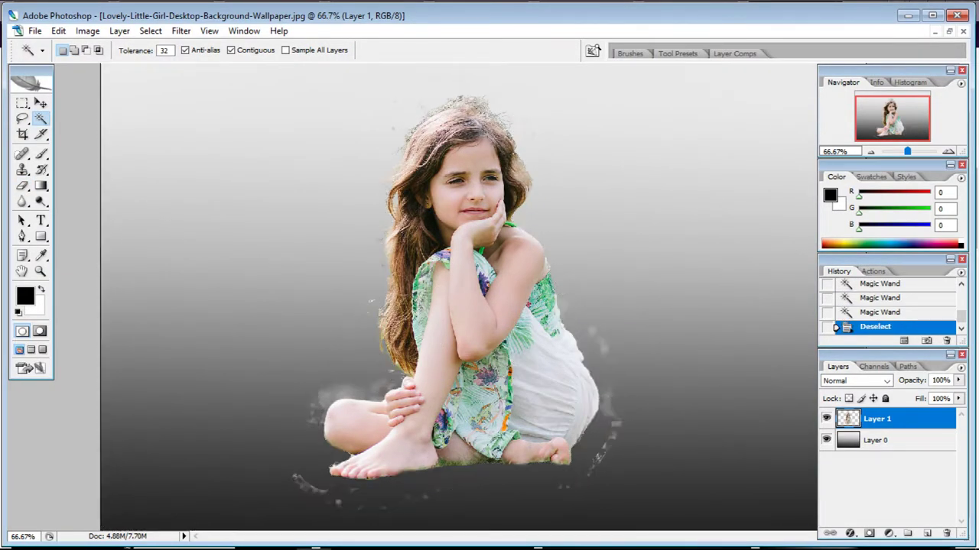
key("l")
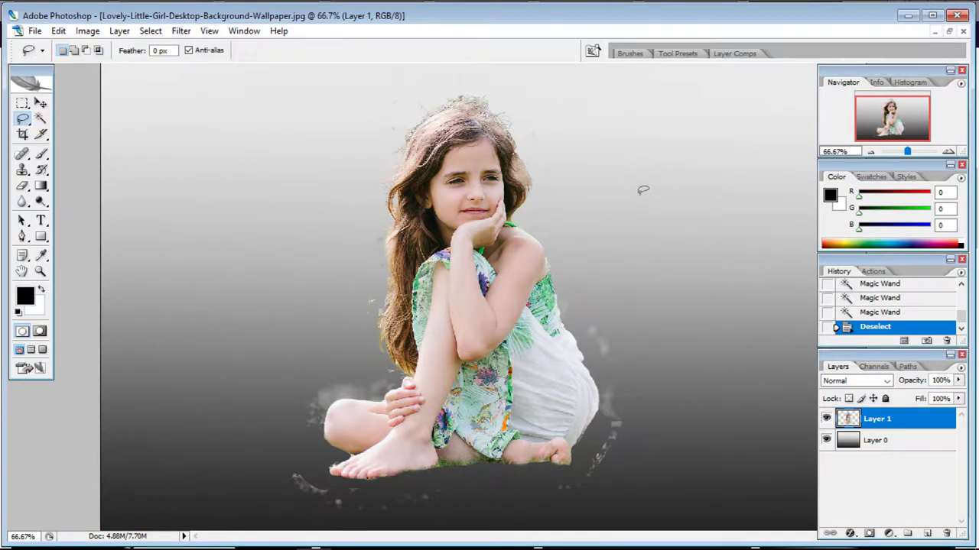
Start a Polygonal Lasso outline around the white haze on the girl's left side.
left_click_drag(23, 119, 76, 131)
left_click(676, 167)
left_click(544, 219)
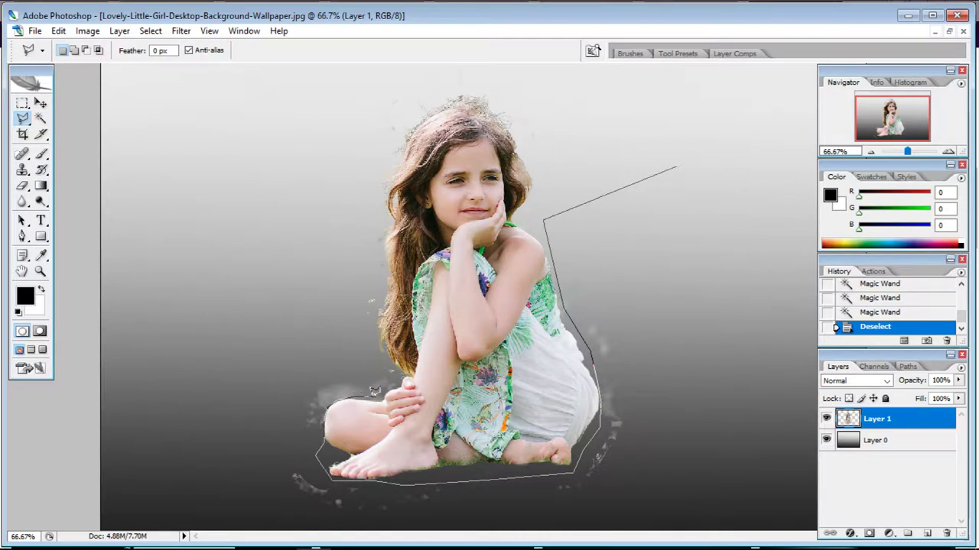
left_click(375, 361)
left_click(281, 347)
left_click(176, 397)
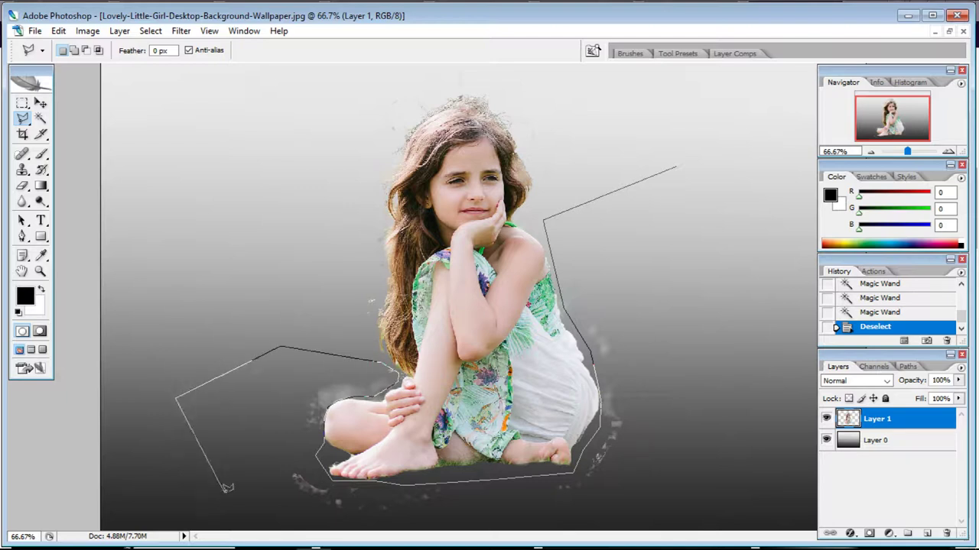
left_click(226, 499)
Close the outline around the right-side haze, delete it and deselect.
left_click(531, 527)
left_click(711, 503)
left_click(788, 473)
left_click(808, 312)
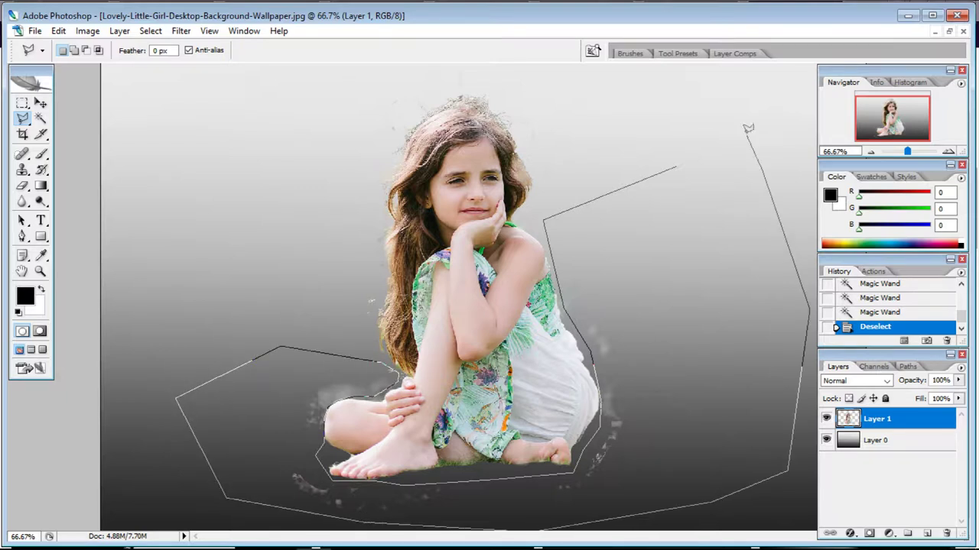
left_click(747, 136)
left_click(544, 221)
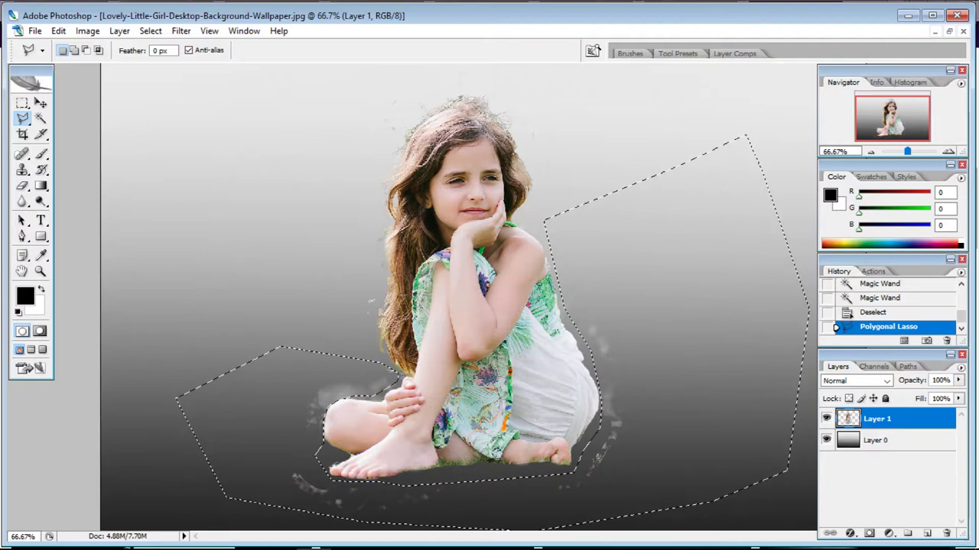
key("Delete")
key("m")
key("ctrl+d")
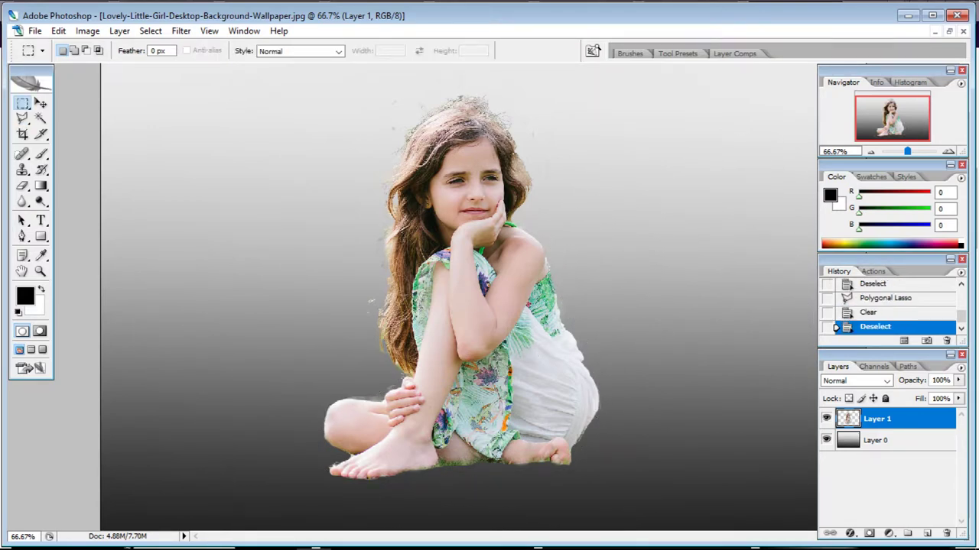
key("ctrl+plus")
key("ctrl+plus")
key("ctrl+plus")
key("ctrl+plus")
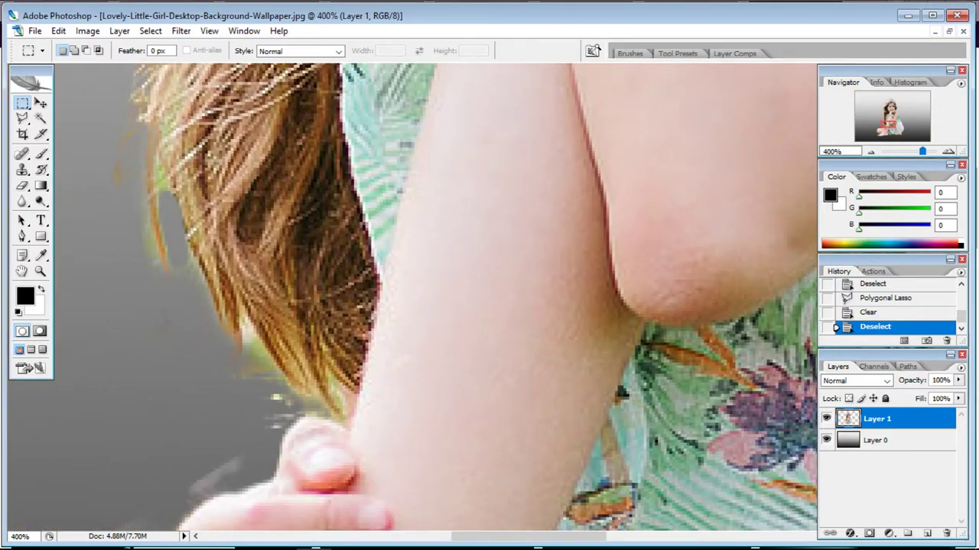
Outline and delete the gray fringe along the girl's hand with the Polygonal Lasso.
left_click_drag(321, 459, 581, 268)
key("l")
left_click(323, 98)
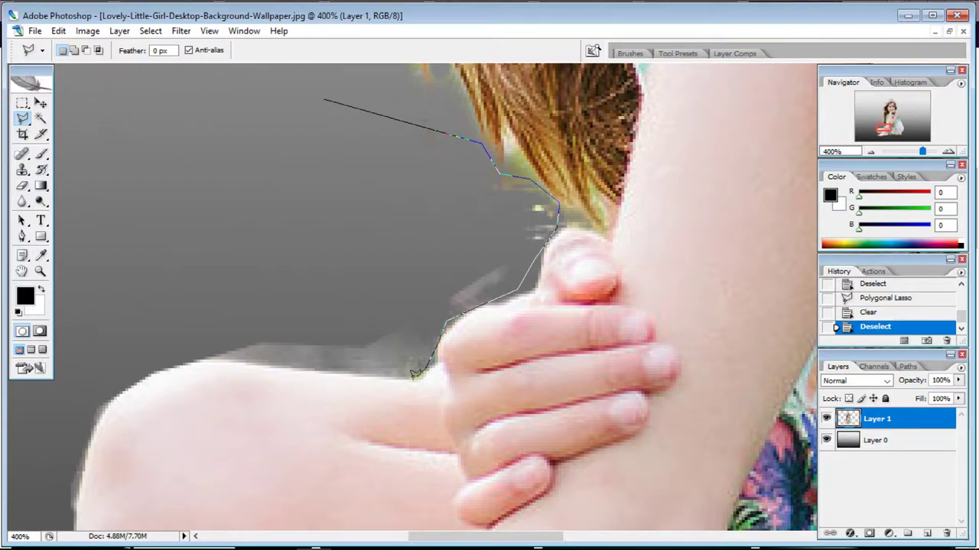
left_click(413, 375)
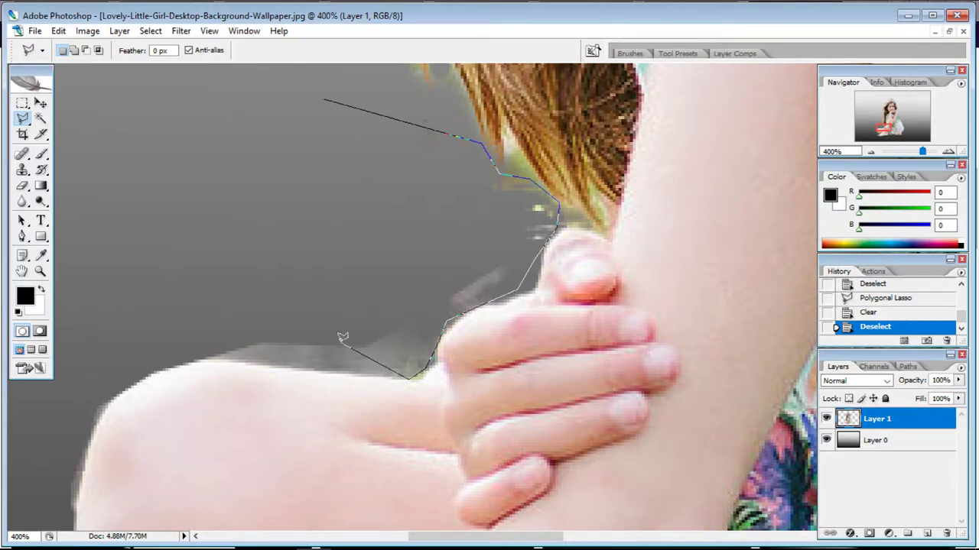
left_click(138, 316)
left_click(162, 172)
left_click(269, 80)
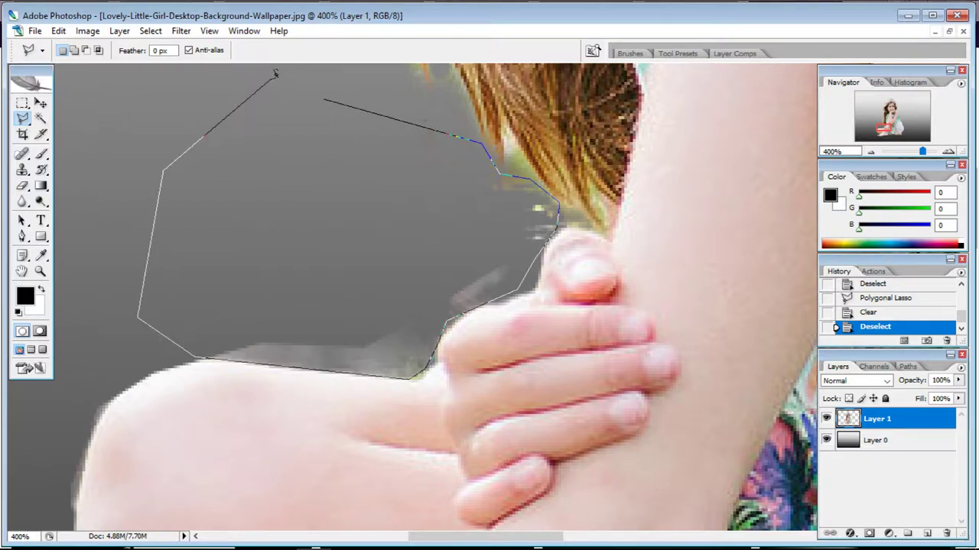
left_click(326, 93)
key("Delete")
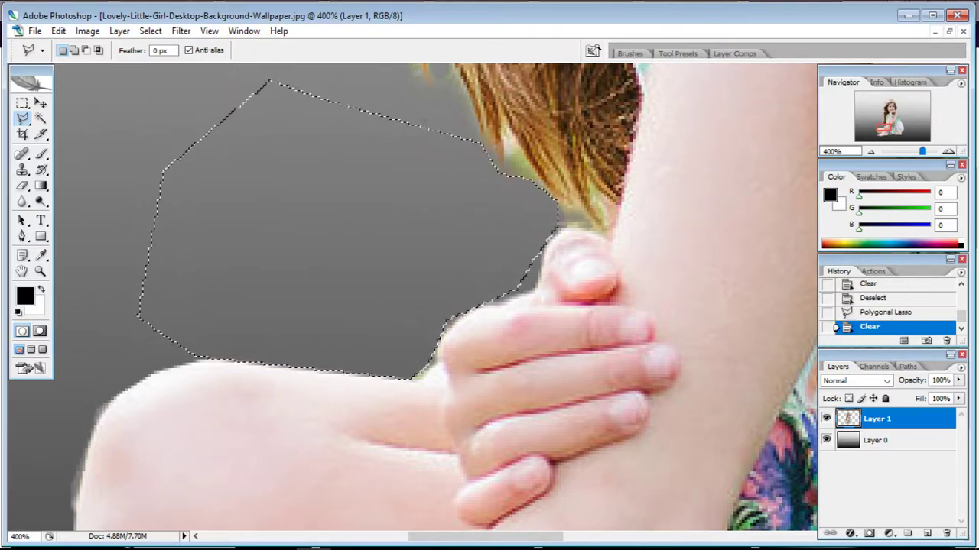
Outline and delete the leftover fringe beside the knee and toes.
scroll(326, 93, "down", 5)
scroll(413, 298, "down", 2)
scroll(413, 298, "left", 3)
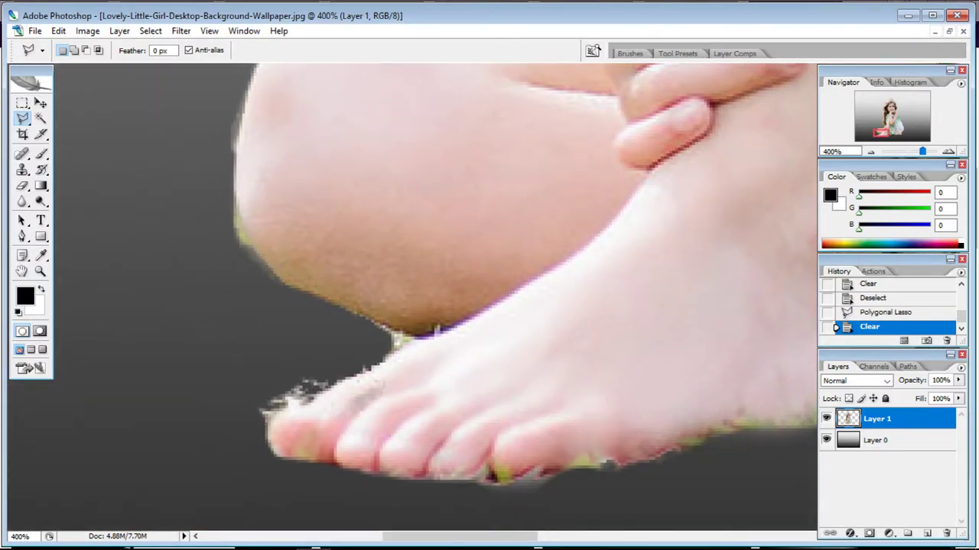
left_click(194, 243)
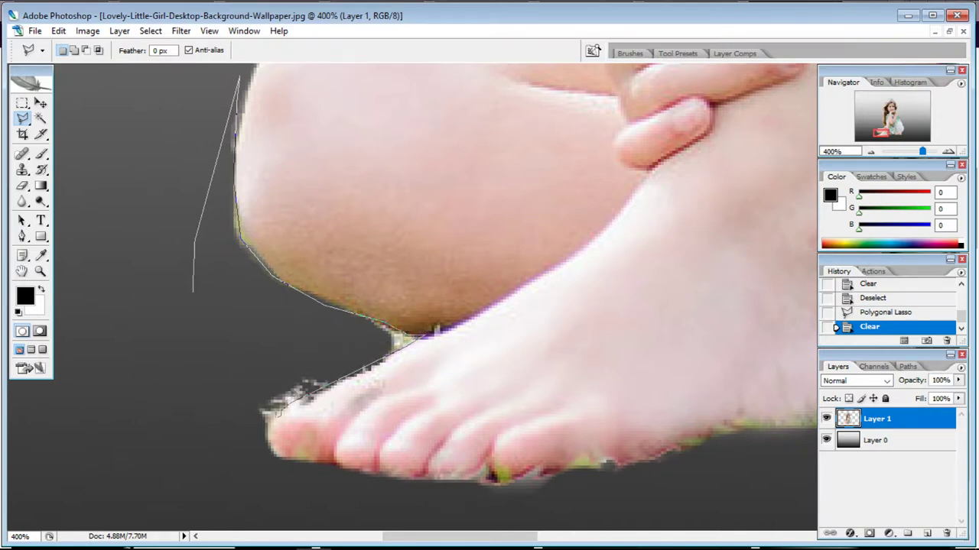
left_click(202, 457)
left_click(190, 376)
double_click(194, 289)
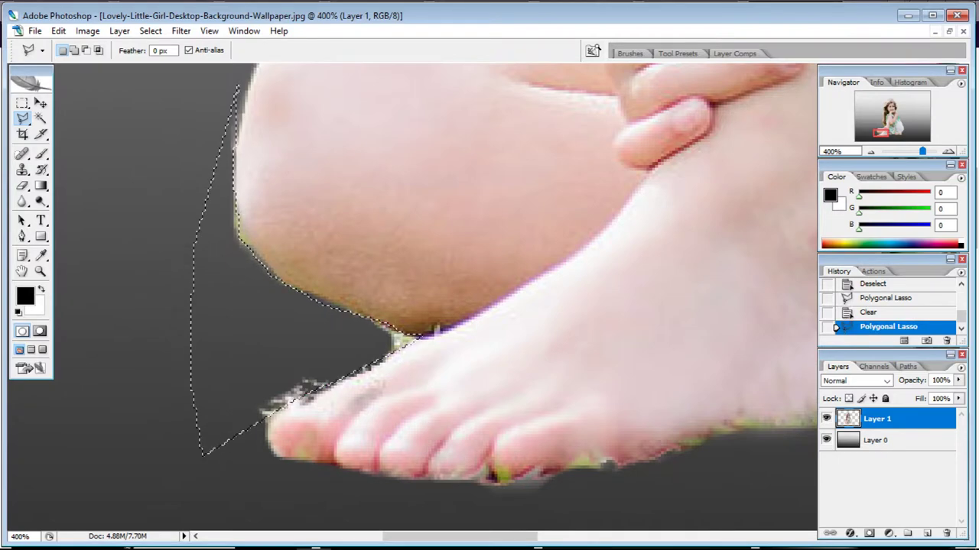
key("Delete")
Clear the leftover gray beneath the underside of the toes.
left_click_drag(425, 527, 245, 358)
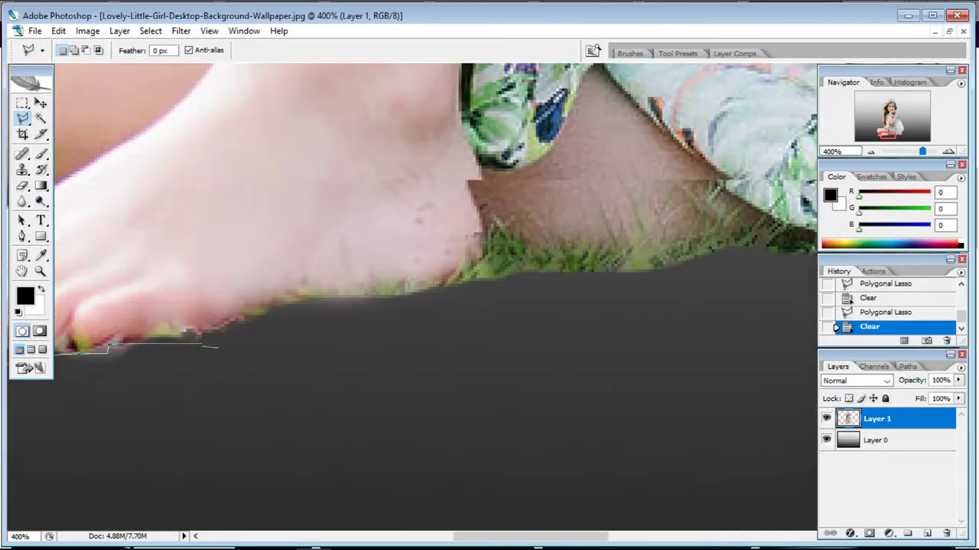
left_click(328, 349)
left_click(283, 442)
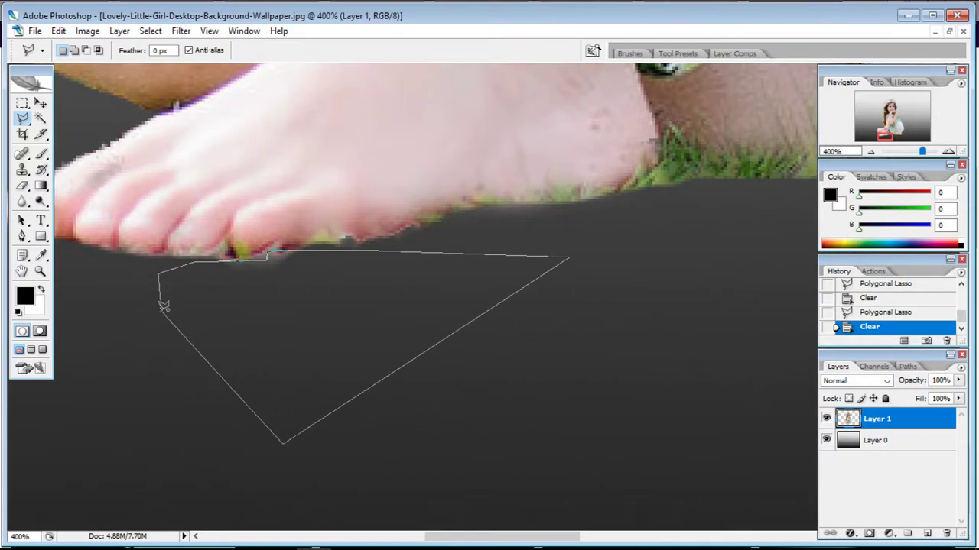
double_click(161, 308)
key("Delete")
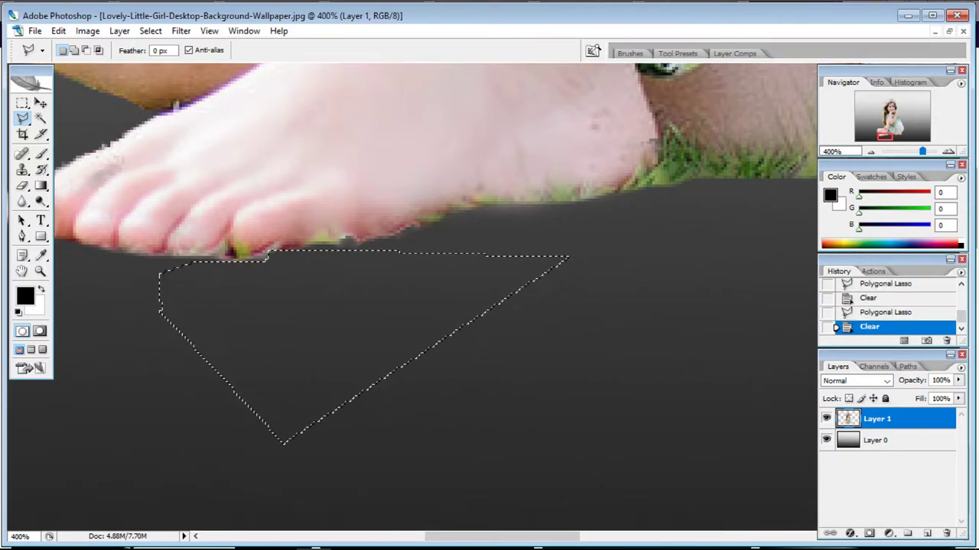
Leave an empty text layer, Layer 2, and zoom back out from the close-up.
key("t")
left_click(272, 328)
left_click(41, 103)
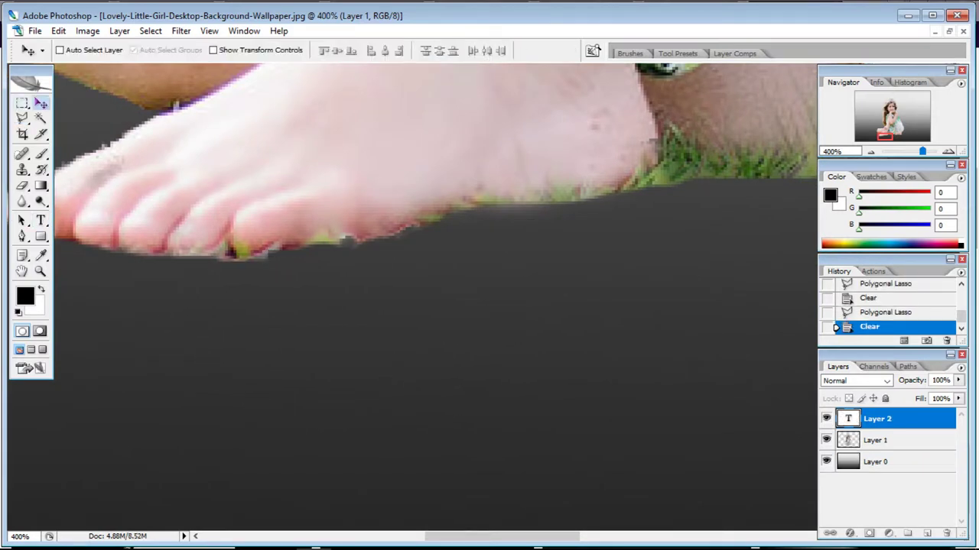
scroll(436, 290, "right", 5)
scroll(412, 290, "right", 5)
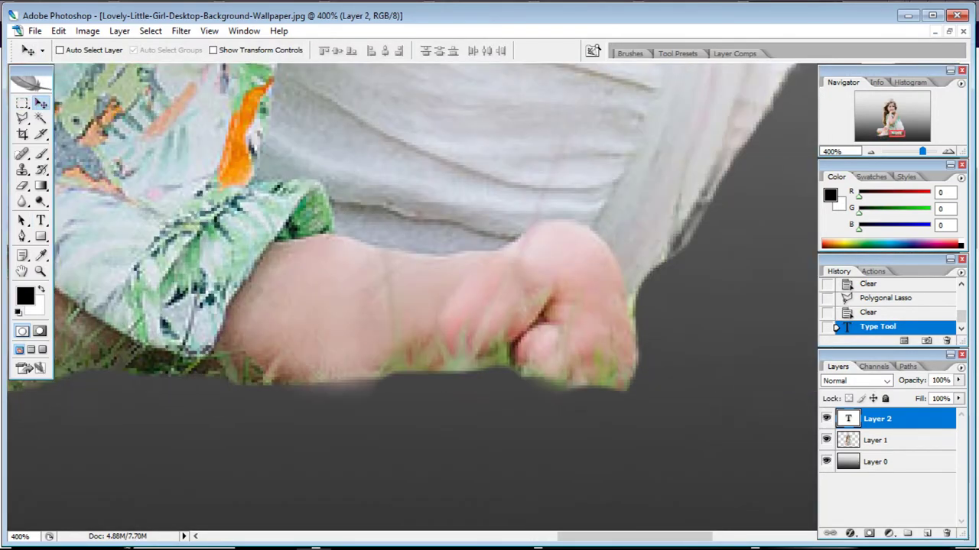
key("ctrl+minus")
scroll(413, 290, "up", 2)
Rotate Layer 0's gray gradient 180° so it runs dark at top to light at bottom.
key("ctrl+minus")
key("ctrl+minus")
key("ctrl+minus")
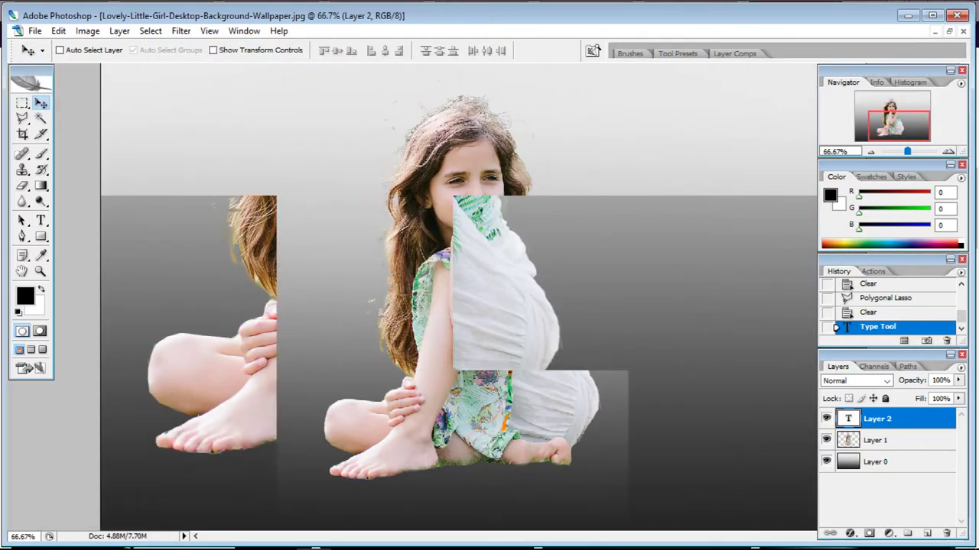
key("ctrl+minus")
key("ctrl+minus")
right_click(530, 291)
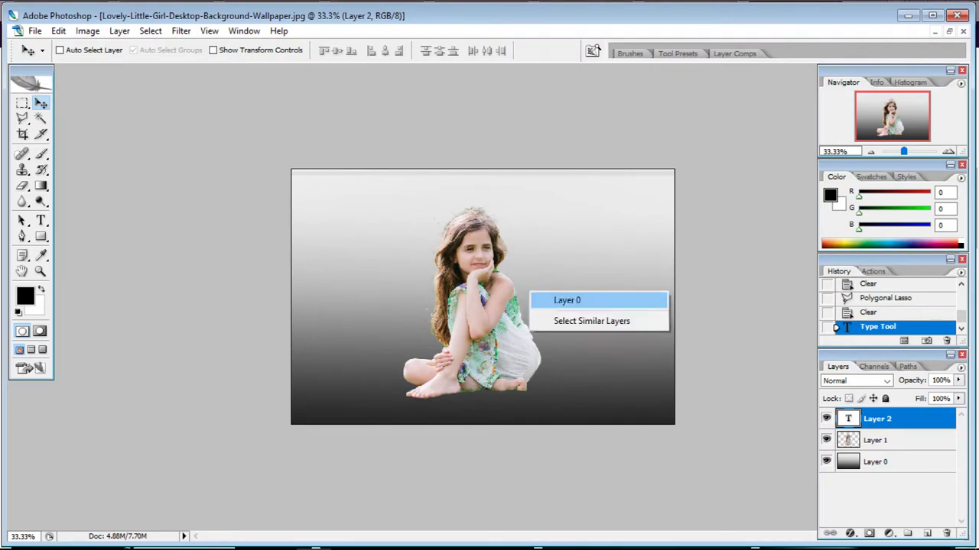
left_click(566, 299)
key("ctrl+a")
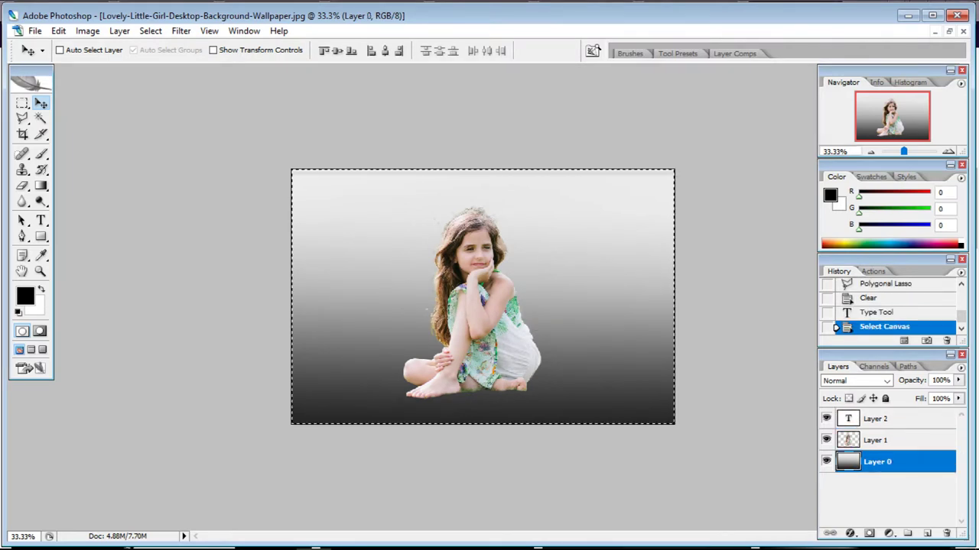
key("ctrl+t")
right_click(575, 298)
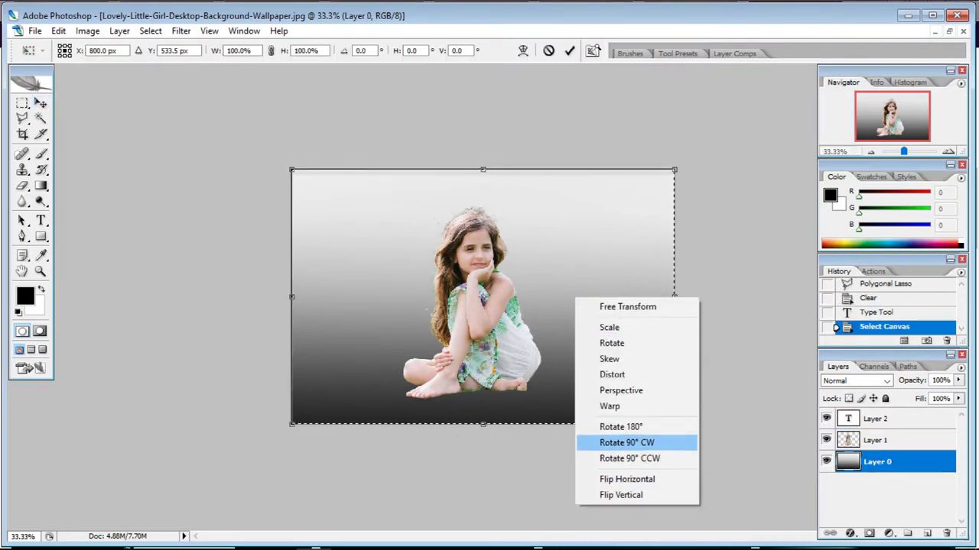
left_click(621, 426)
key("Return")
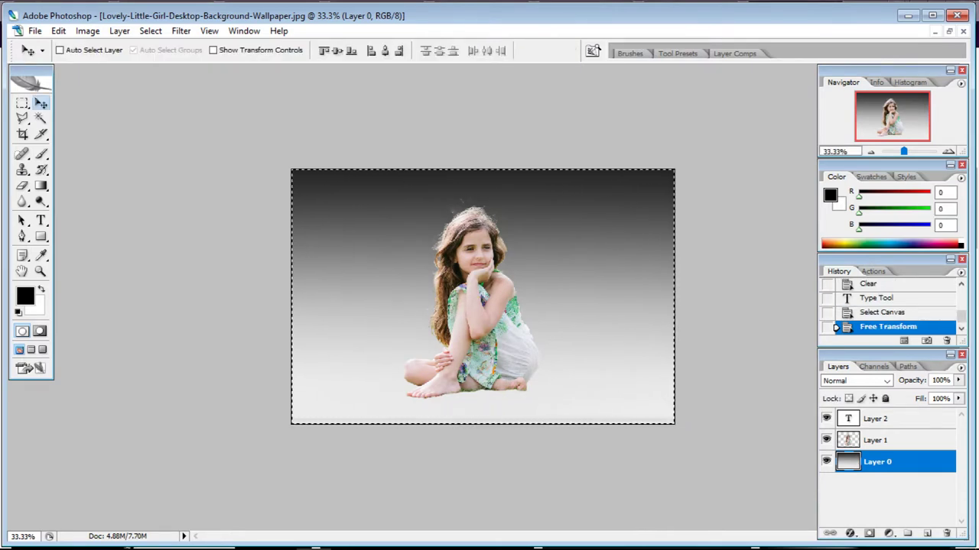
key("c")
key("ctrl+d")
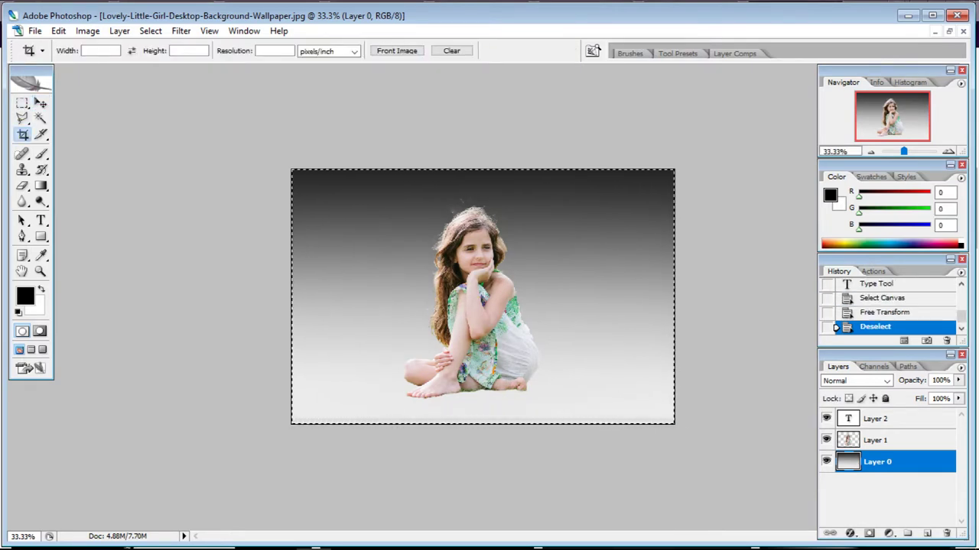
Try a cyan–red Color Balance tint on the background, then cancel it.
key("v")
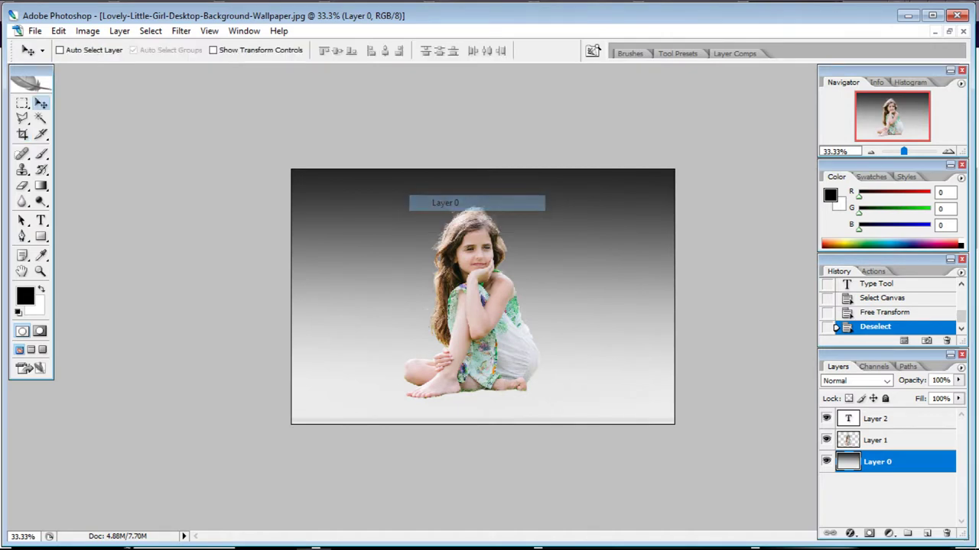
key("i")
key("ctrl+b")
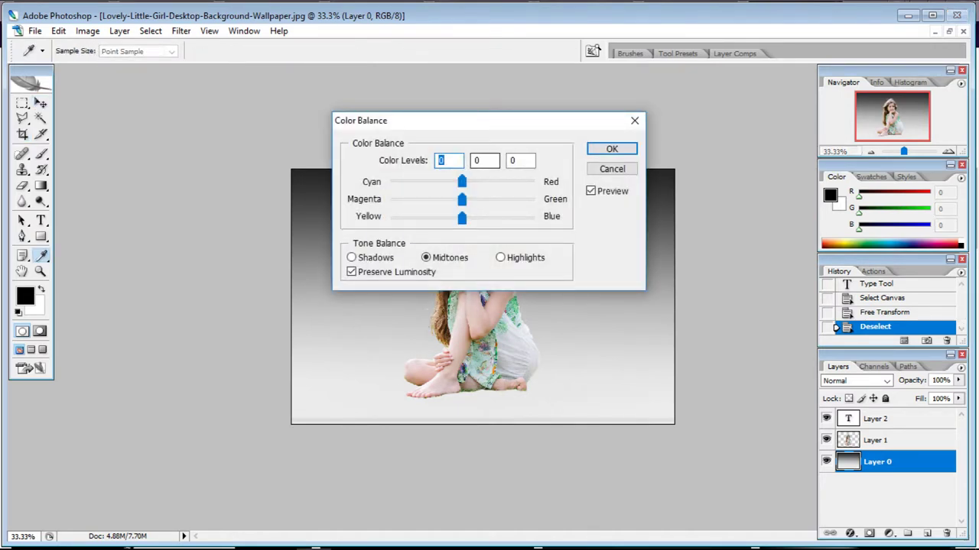
left_click_drag(413, 120, 635, 91)
left_click_drag(683, 153, 710, 153)
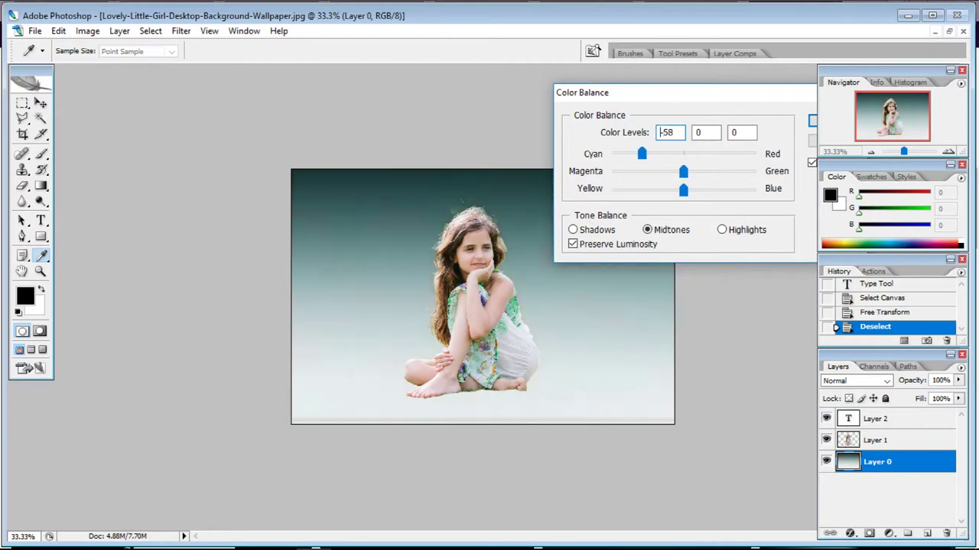
left_click_drag(759, 92, 572, 92)
key("Escape")
Darken the background gradient with a Curves adjustment and view at 50%.
key("ctrl+m")
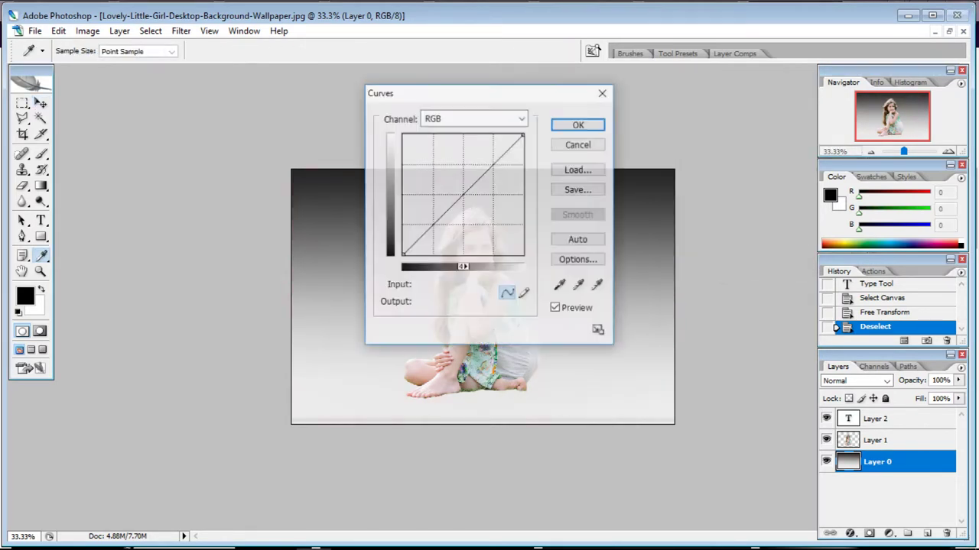
left_click_drag(459, 91, 650, 93)
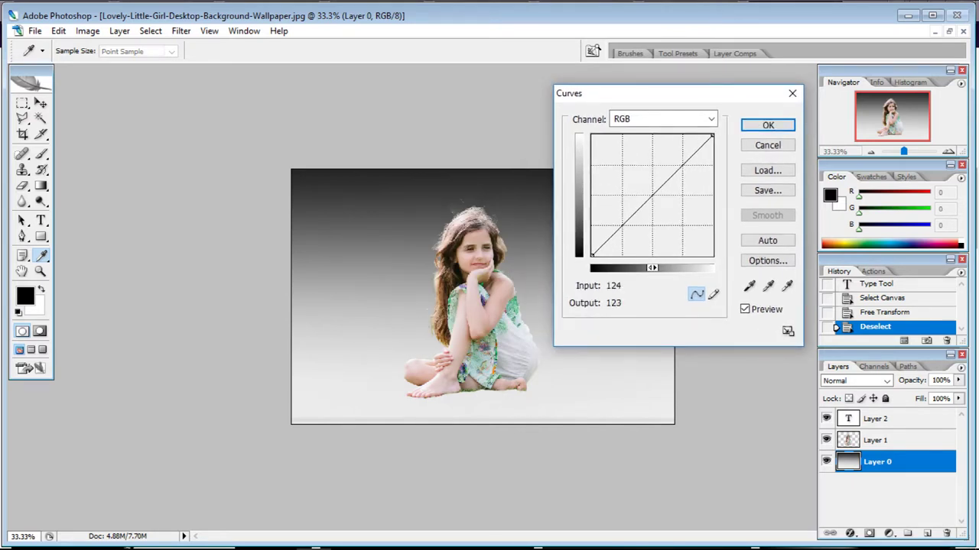
left_click_drag(651, 197, 669, 211)
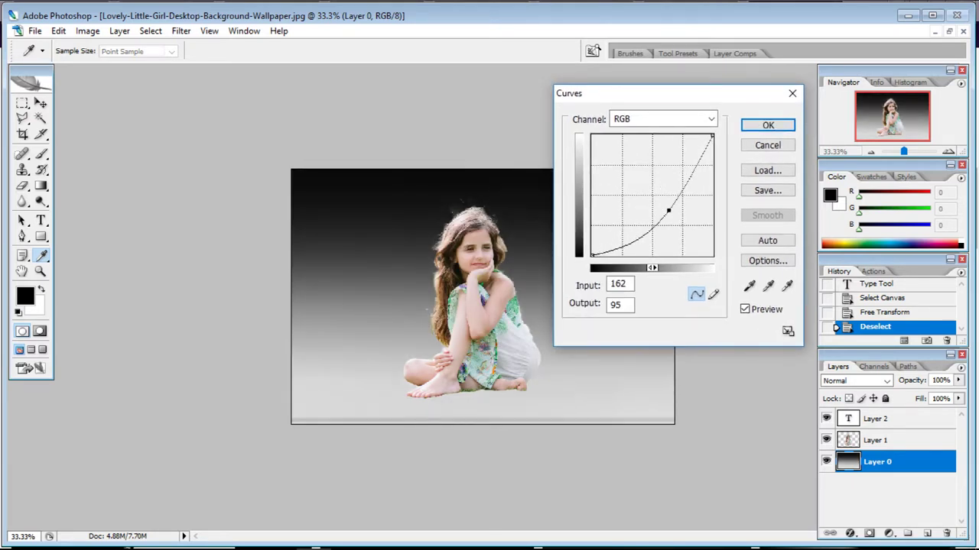
left_click(768, 125)
key("ctrl+plus")
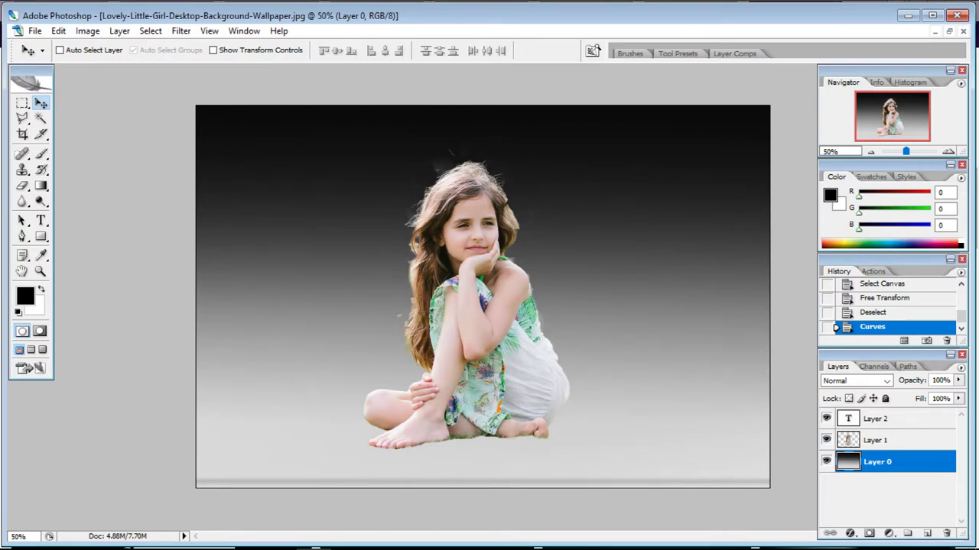
Crop off the pale strip along the image's bottom edge.
key("c")
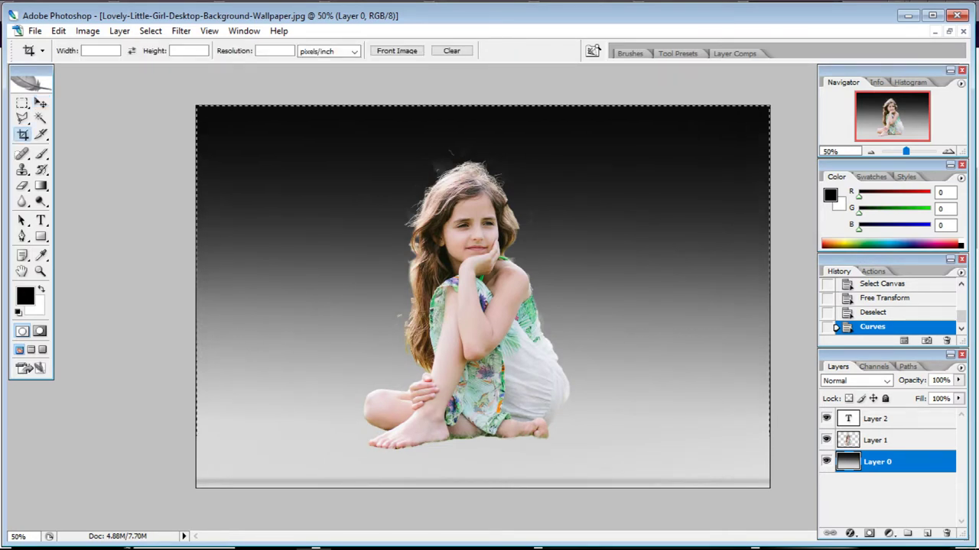
left_click_drag(769, 454, 769, 473)
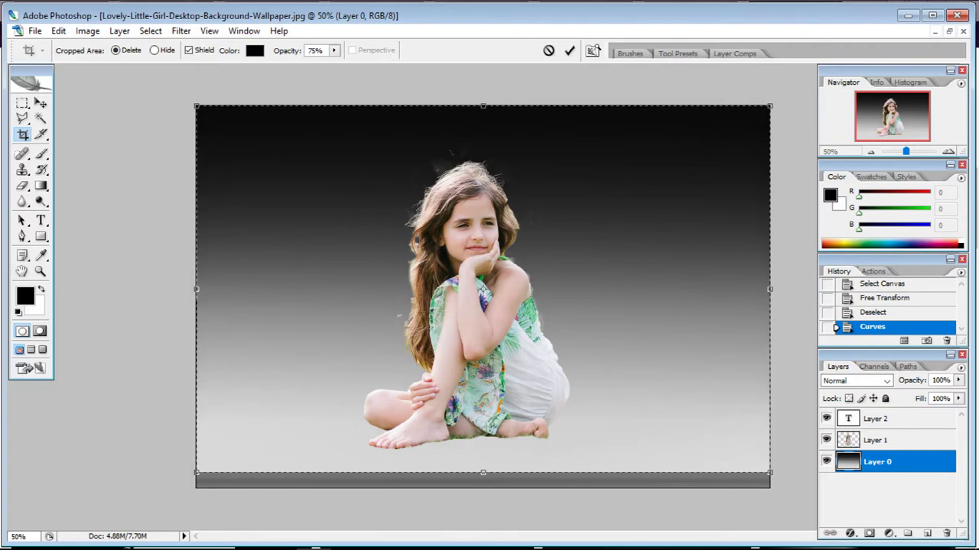
key("Return")
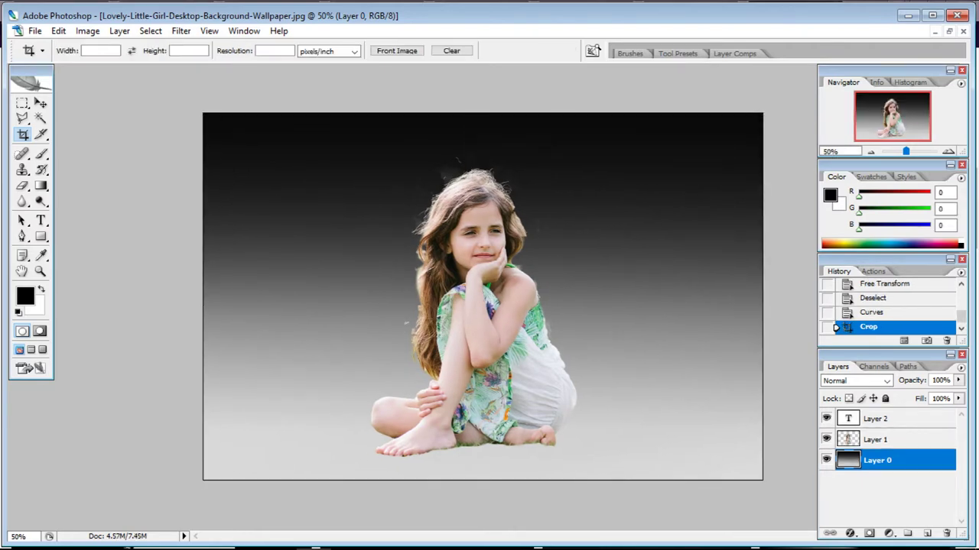
key("ctrl+equal")
key("ctrl+equal")
scroll(413, 302, "up", 5)
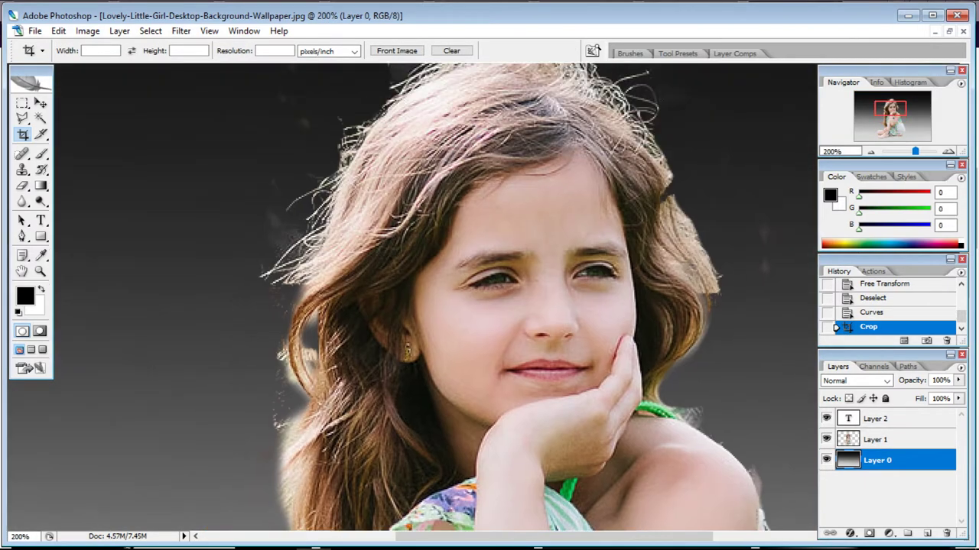
scroll(413, 302, "up", 3)
Erase stray background specks around the girl's hair on Layer 1.
key("e")
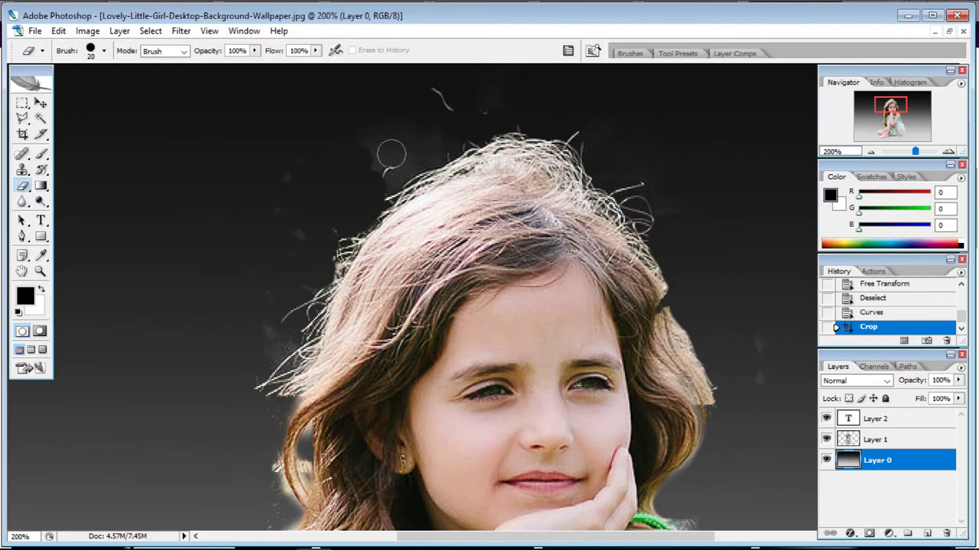
left_click_drag(323, 176, 393, 115)
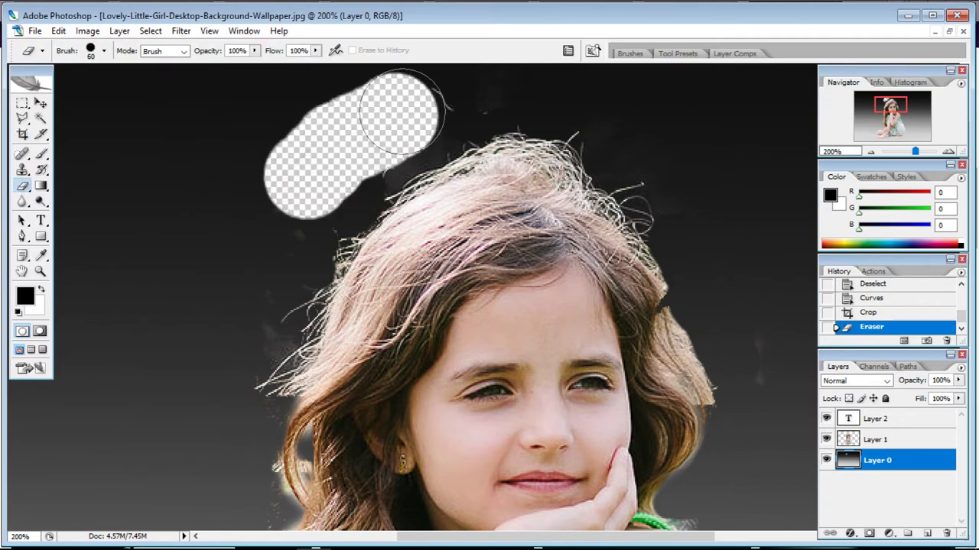
key("ctrl+z")
key("bracketright")
key("v")
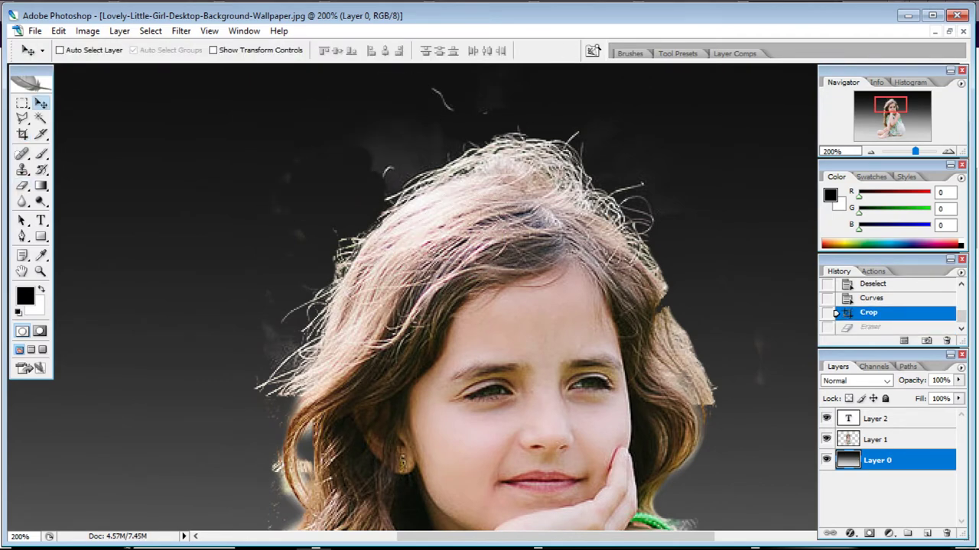
right_click(481, 220)
left_click(524, 228)
key("e")
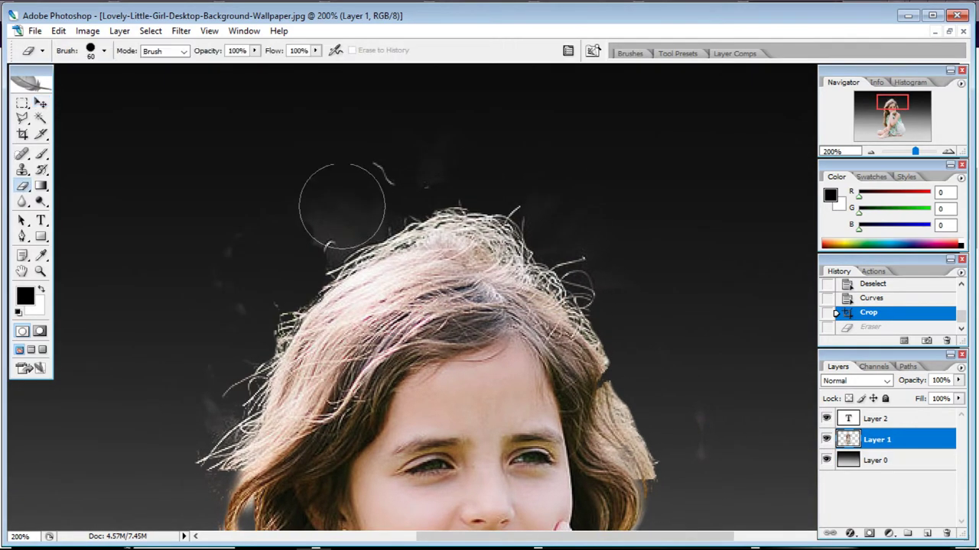
mouse_move(301, 204)
left_mouse_down()
mouse_move(459, 132)
mouse_move(181, 415)
mouse_move(240, 262)
left_mouse_up()
mouse_move(581, 191)
left_mouse_down()
mouse_move(607, 215)
mouse_move(561, 170)
left_mouse_up()
Pan down the dress, knees and feet to check edges, then zoom out to 50%.
left_click_drag(69, 501, 313, 310)
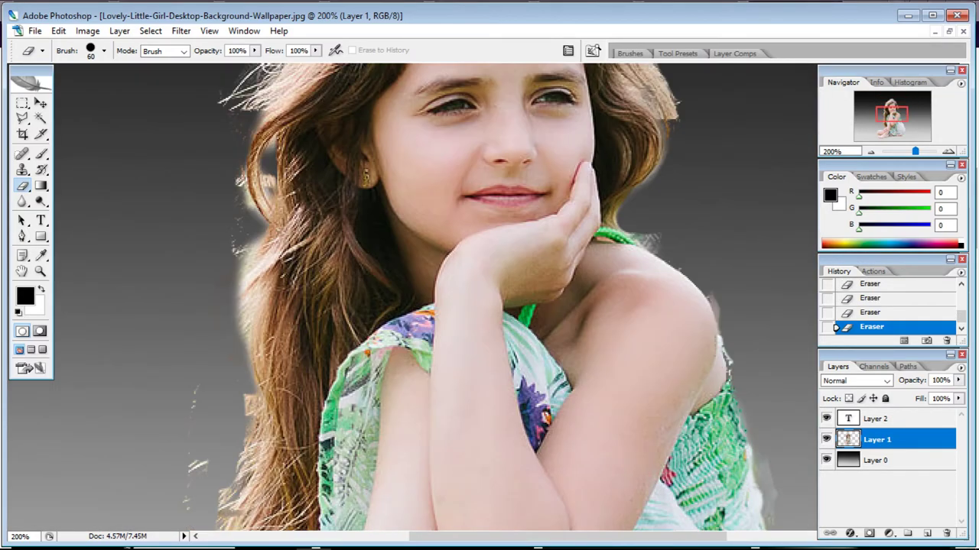
left_click_drag(271, 458, 280, 267)
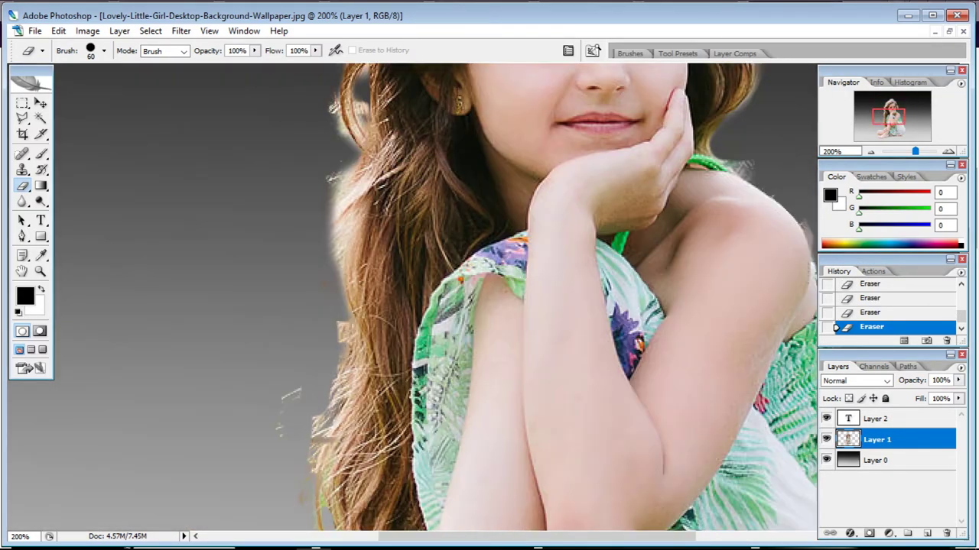
left_click_drag(284, 499, 269, 263)
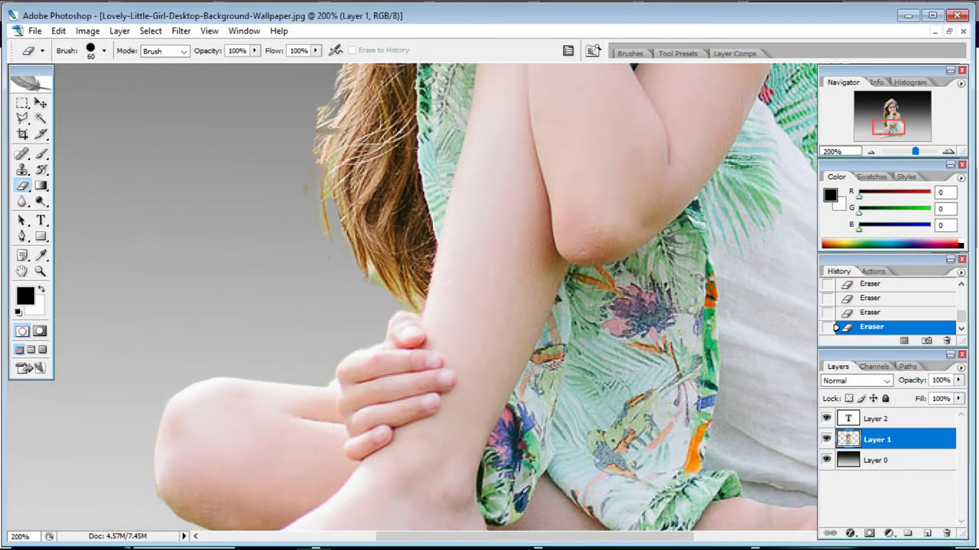
mouse_move(413, 367)
left_mouse_down()
mouse_move(153, 230)
mouse_move(130, 244)
left_mouse_up()
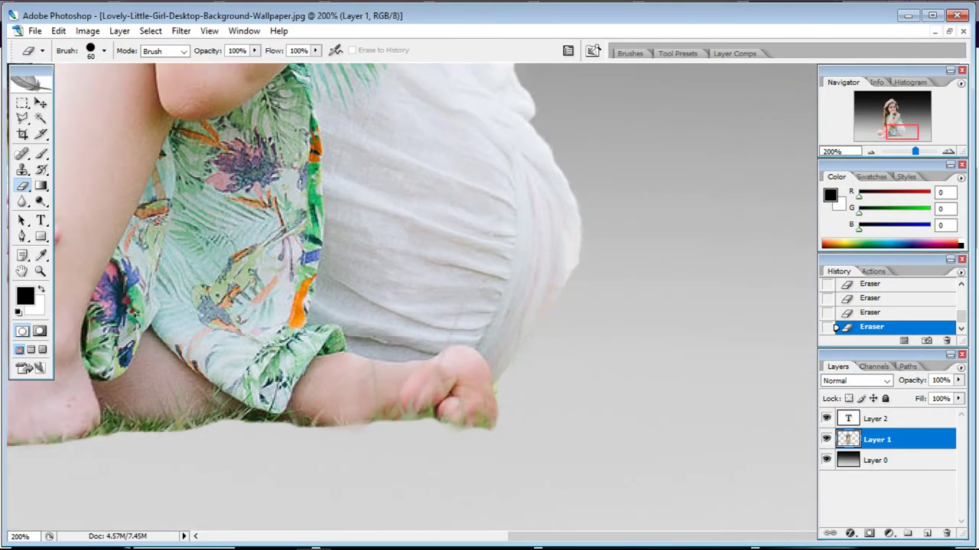
key("ctrl+minus")
key("ctrl+minus")
key("ctrl+minus")
key("ctrl+minus")
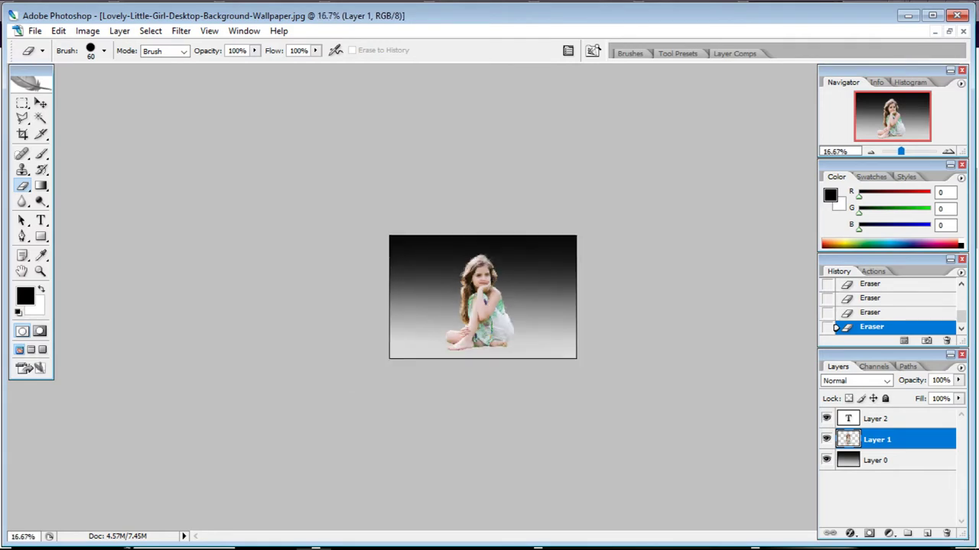
left_click_drag(904, 151, 907, 151)
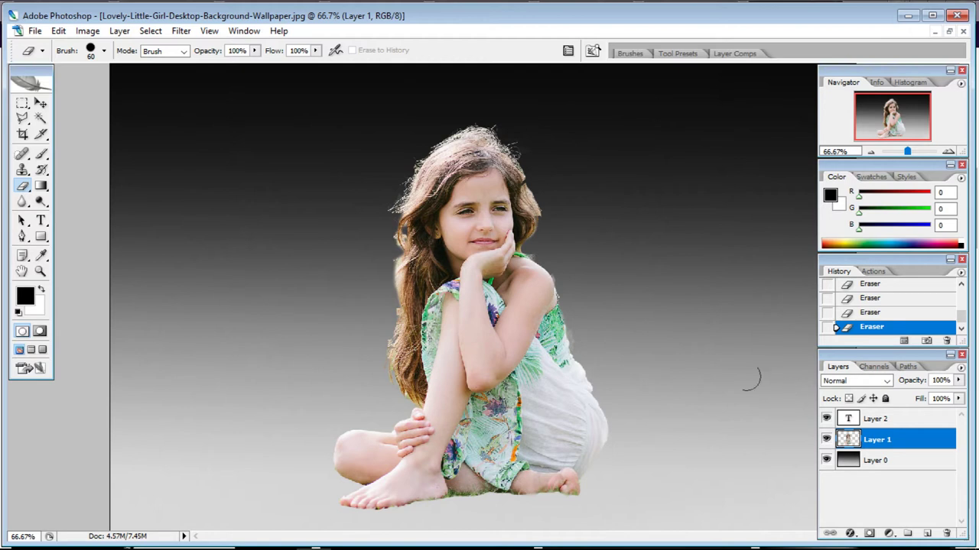
left_click_drag(907, 151, 905, 152)
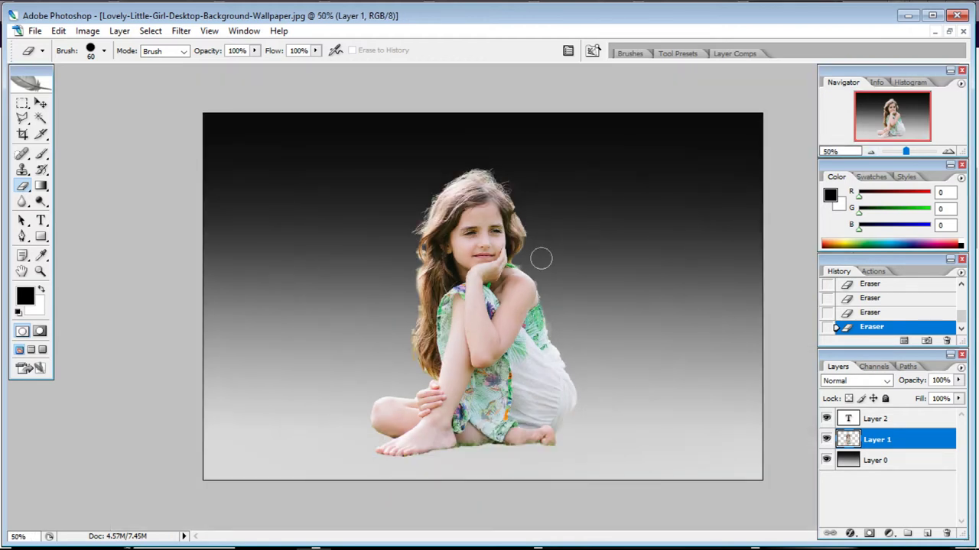
key("v")
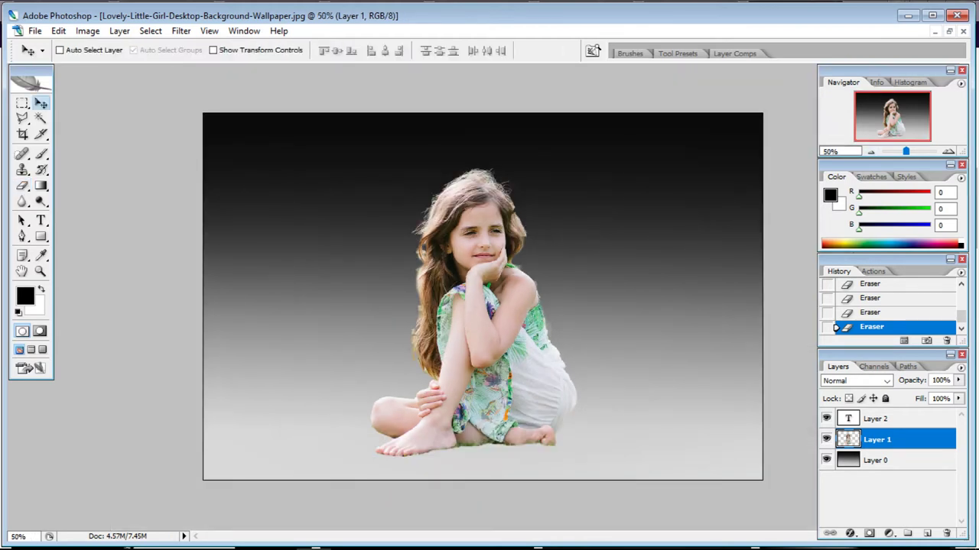
Save to the Desktop as JPEG Lovely-Little-Girl-Desktop-Background-Wallpaper.jpg at quality 12.
key("ctrl+shift+s")
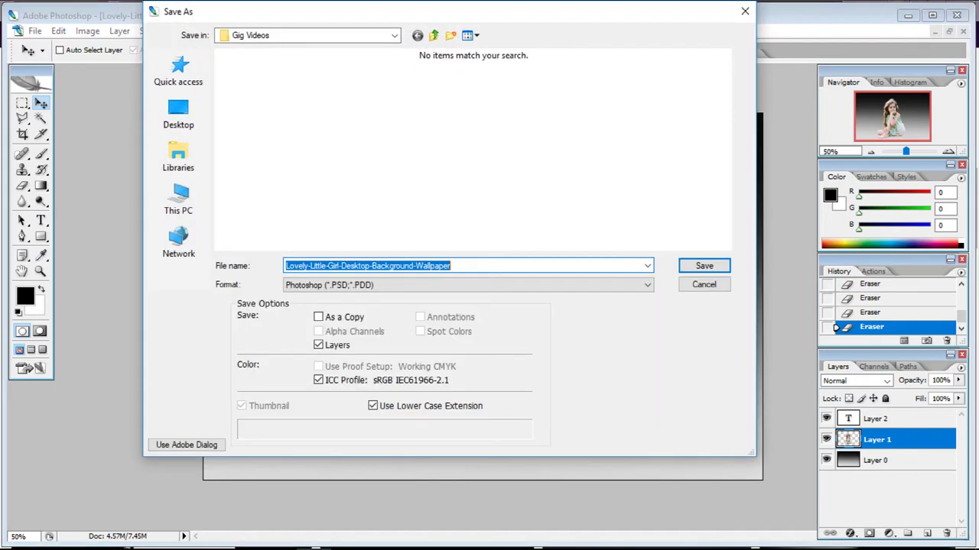
left_click(467, 285)
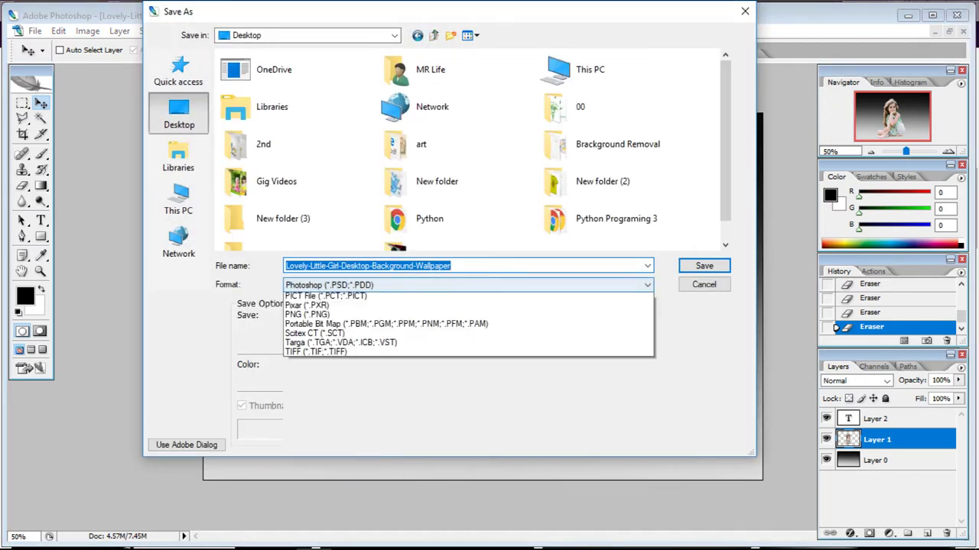
left_click(330, 354)
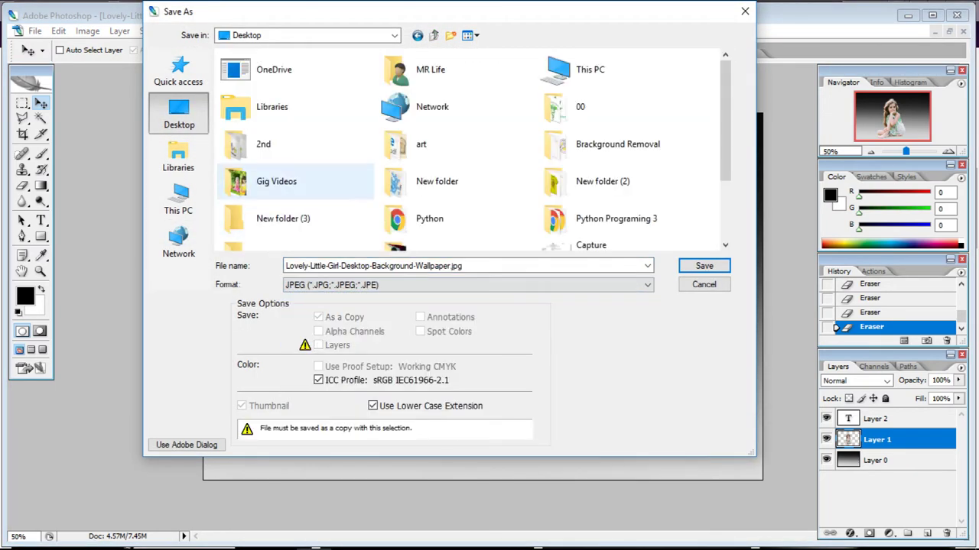
key("Return")
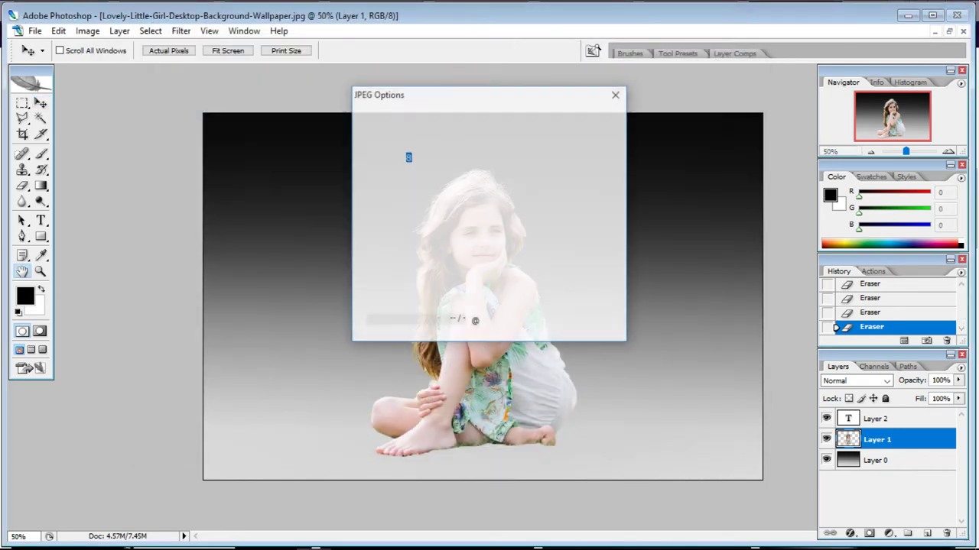
type("12")
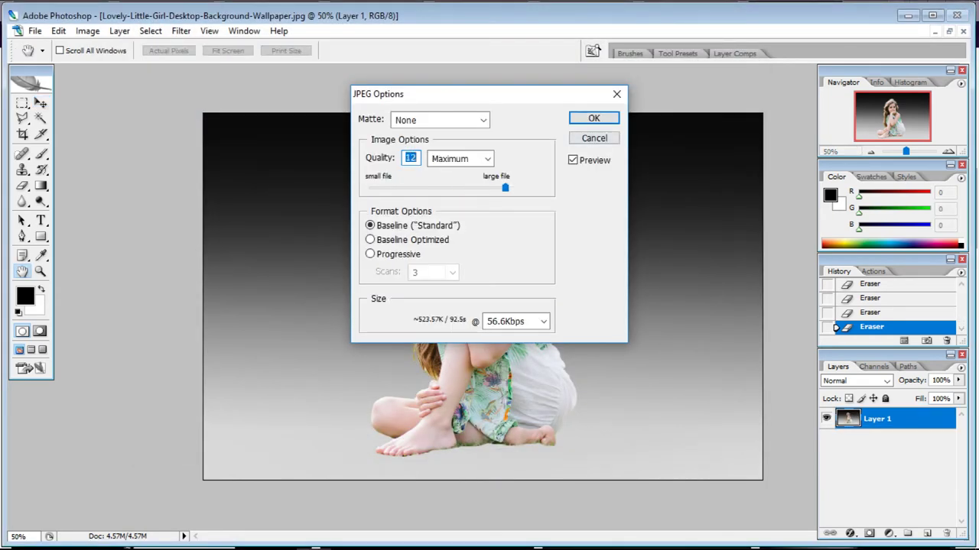
key("Return")
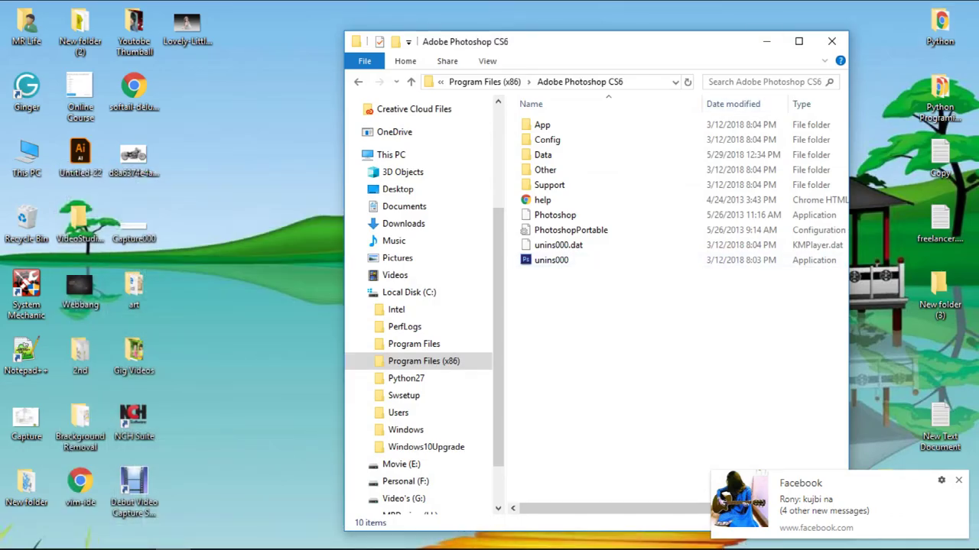
Open the saved Lovely-Little-Girl JPEG from the desktop to check it, then close it.
left_click(766, 41)
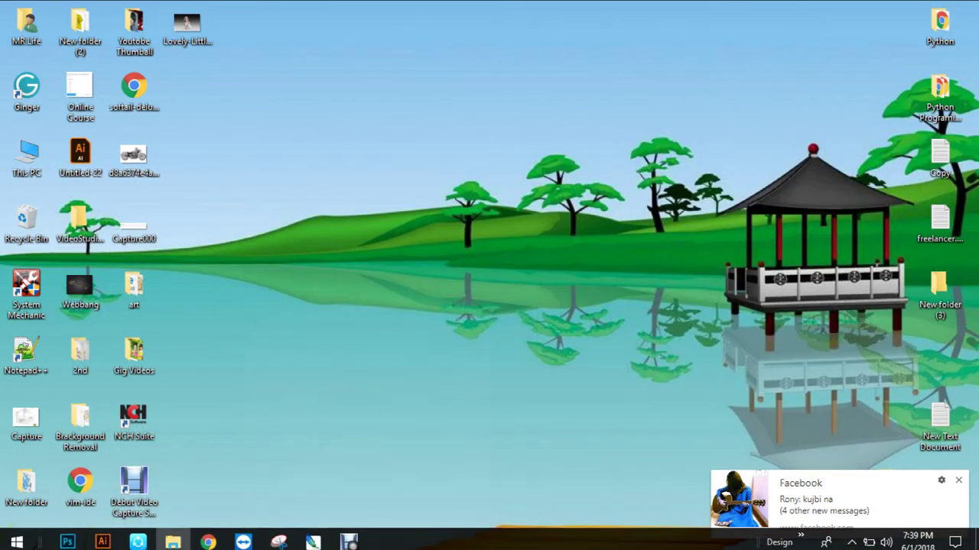
left_click(188, 27)
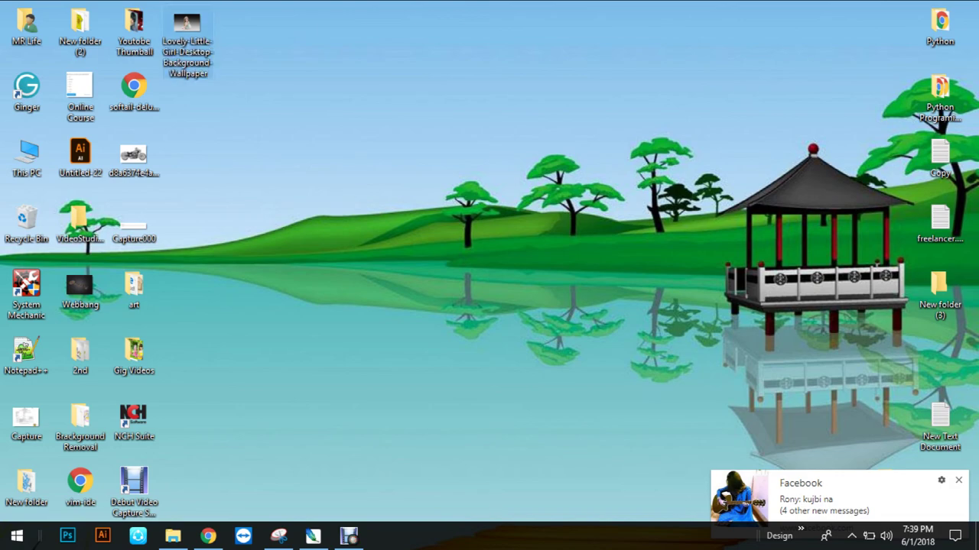
key("Return")
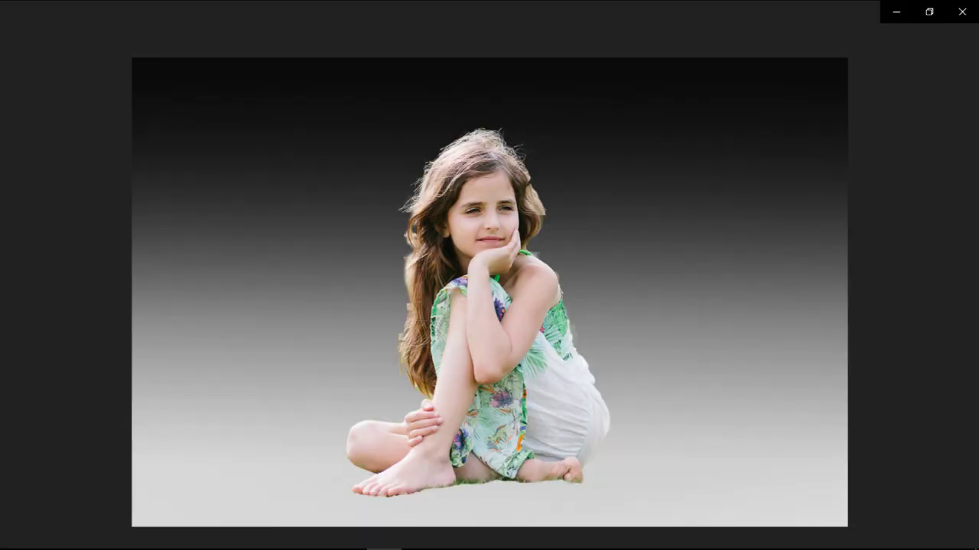
left_click(961, 12)
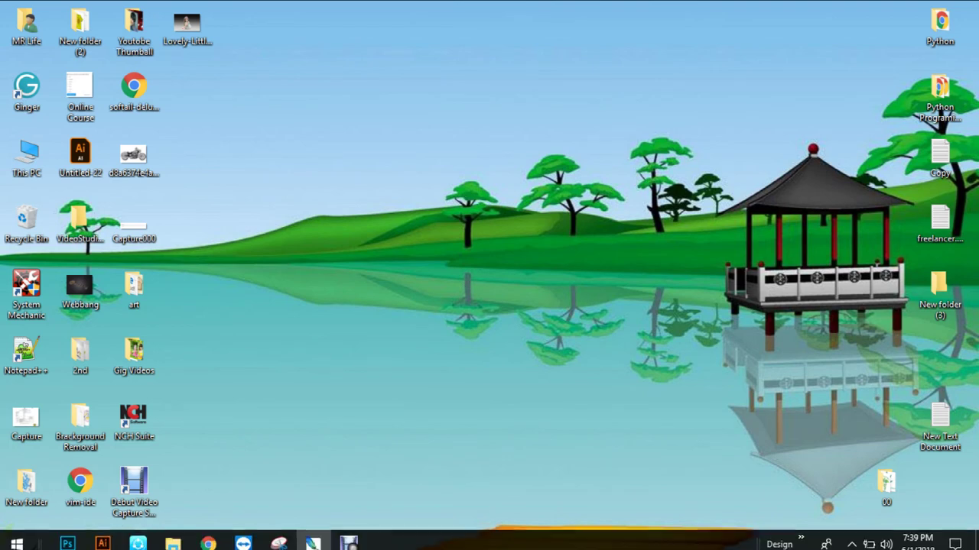